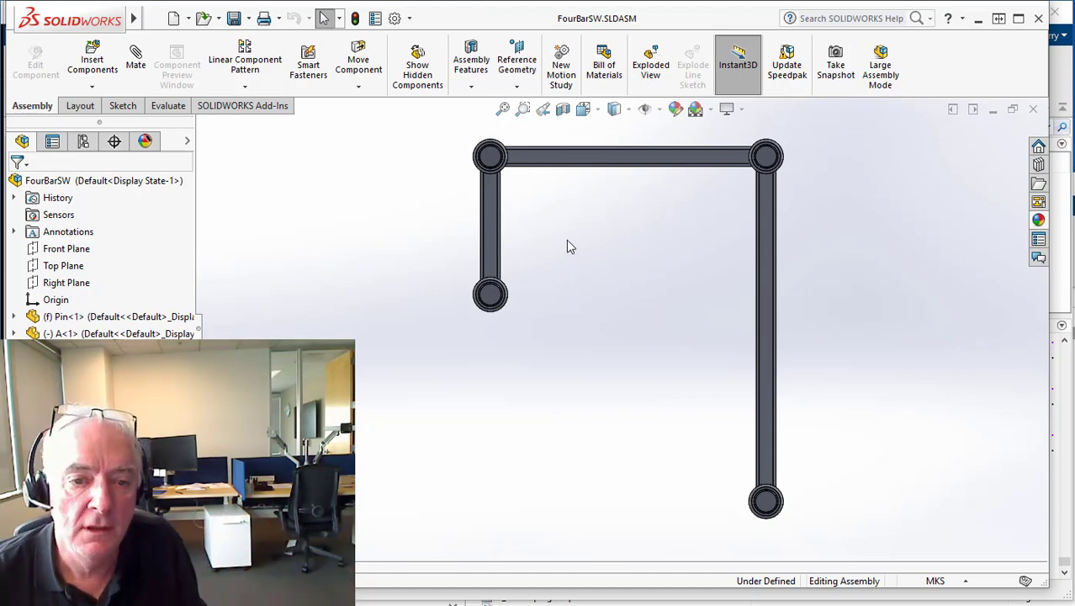
Swing link A into a new pose and orbit the FourBarSW assembly into a 3D view.
left_click_drag(496, 209, 641, 223)
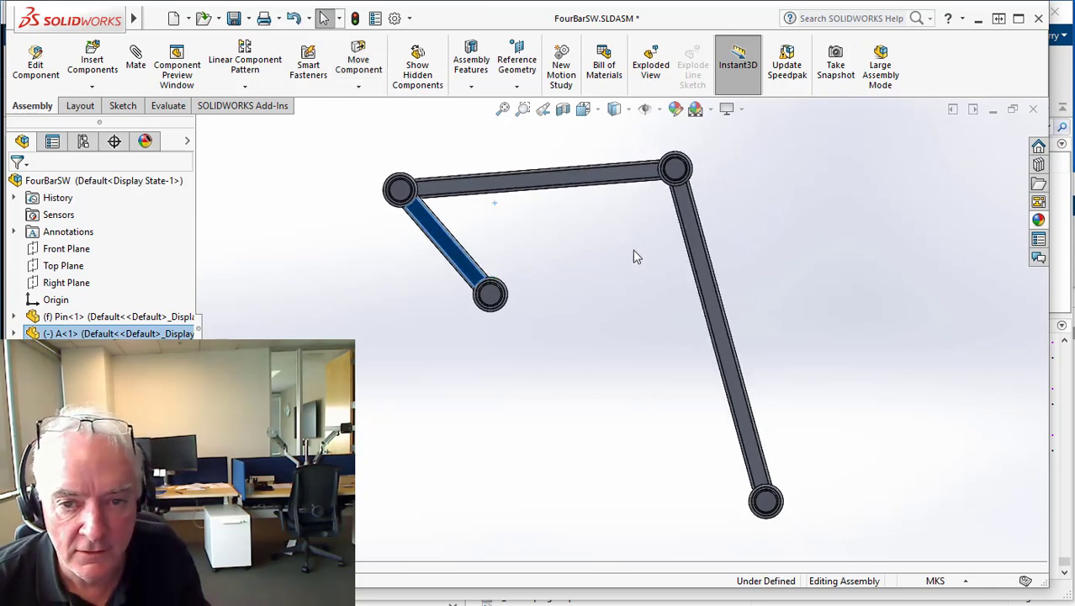
middle_click_drag(633, 250, 607, 306)
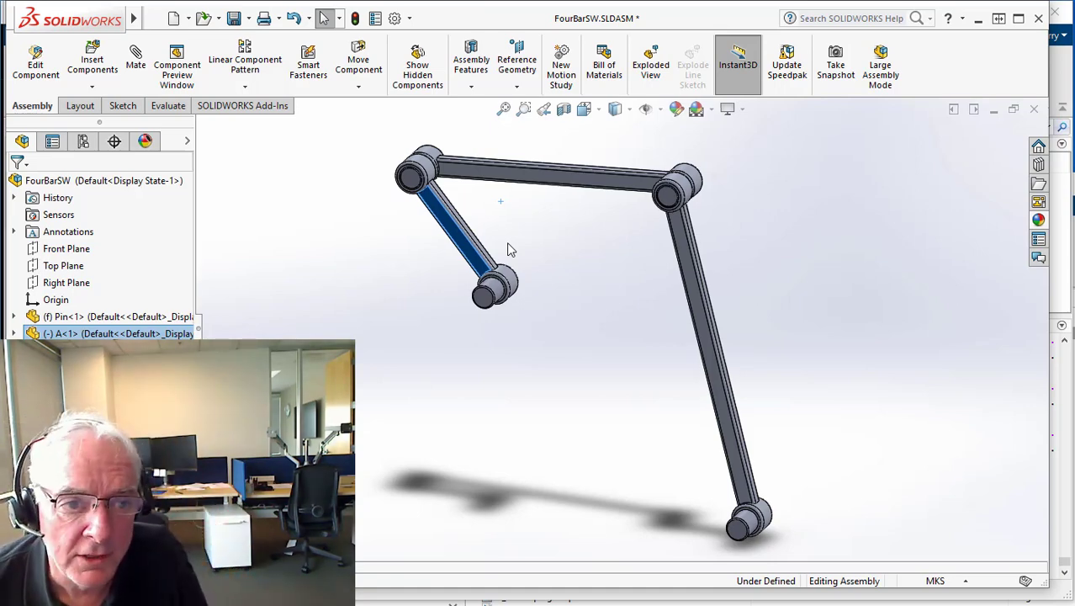
Close SolidWorks with Don't Save, then close SimWise 4D's empty Untitled1 document.
left_click(1038, 19)
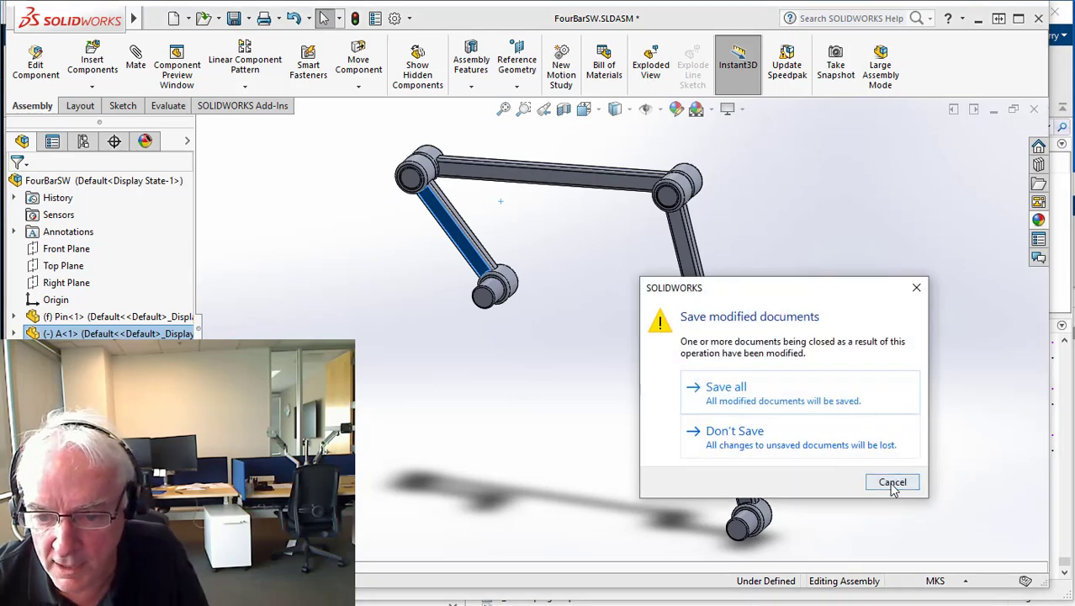
left_click(751, 437)
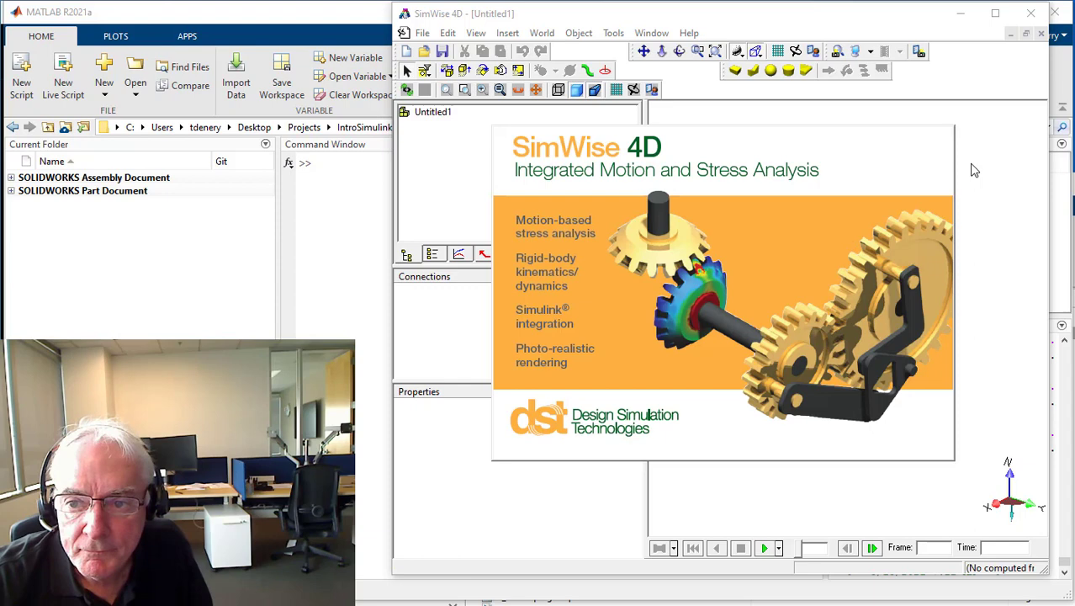
left_click(1042, 37)
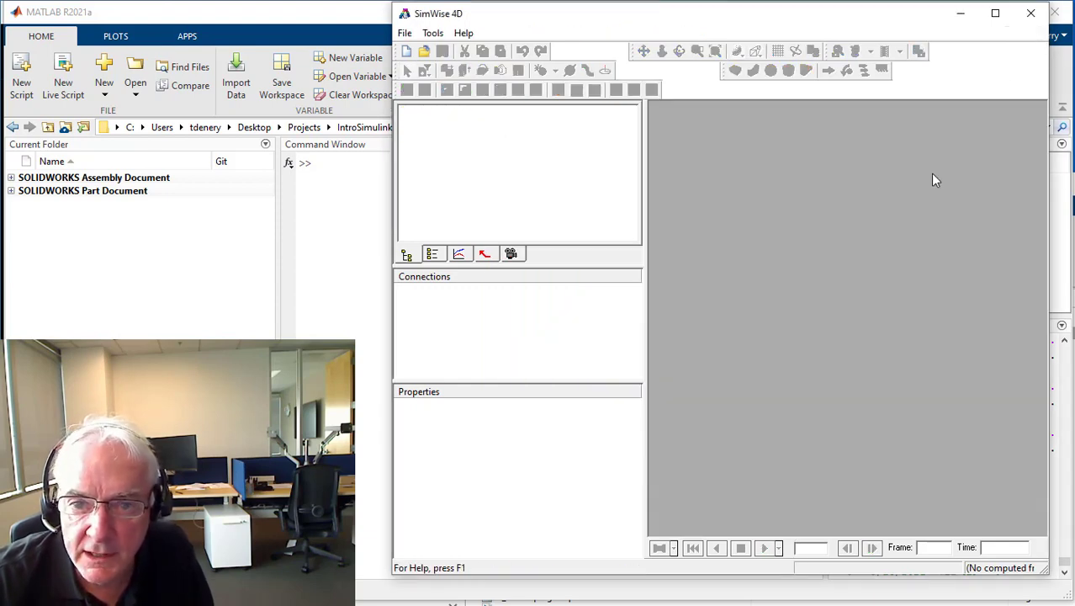
Open FourBarSW.SLDASM using the SolidWorks Assembly Files (*.sldasm) file type.
left_click(424, 51)
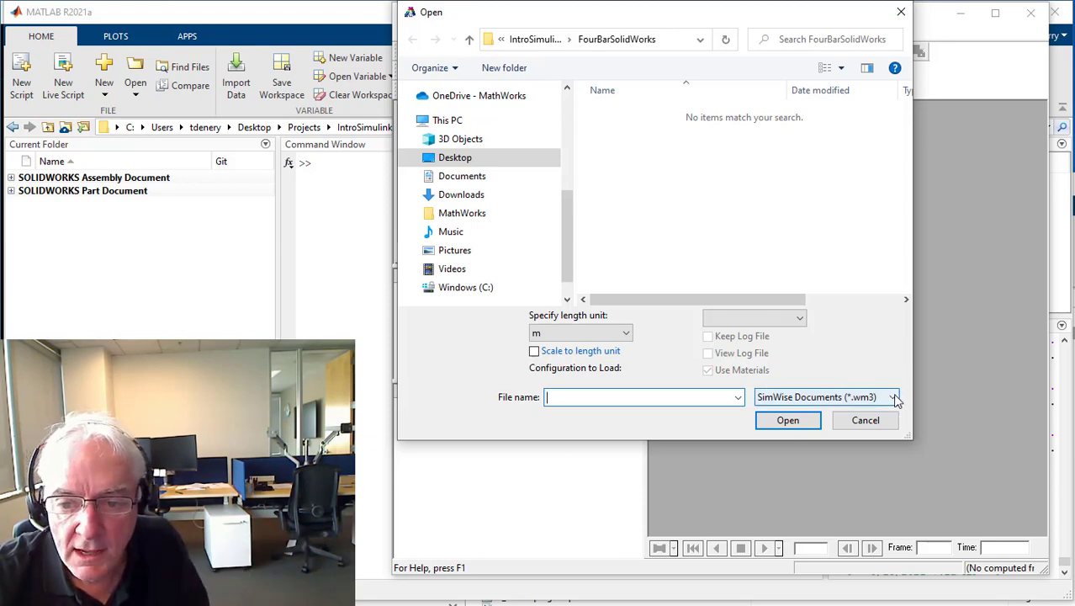
left_click(895, 399)
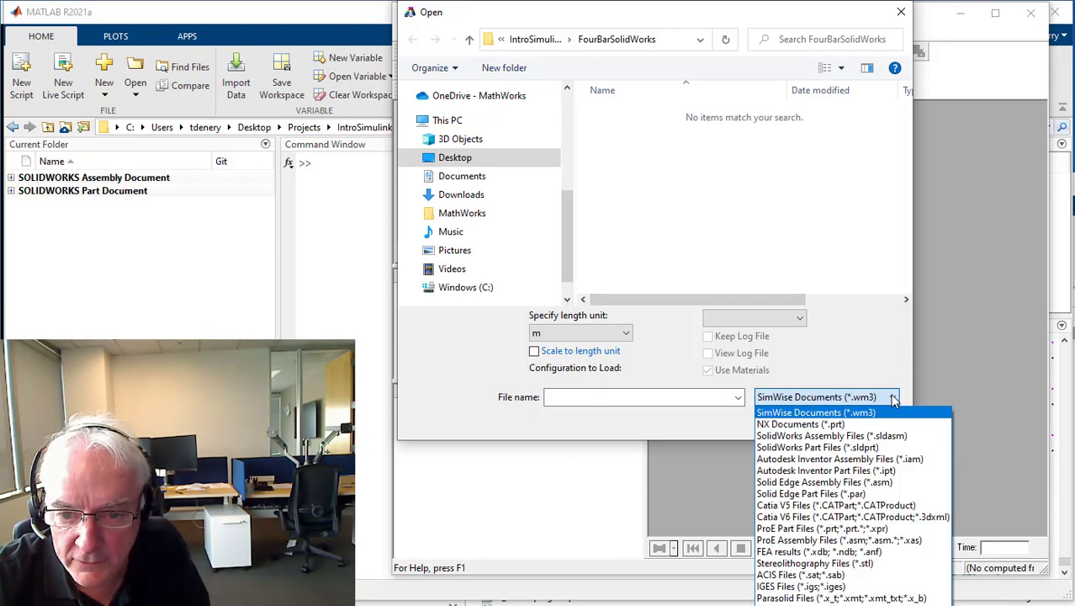
left_click(831, 436)
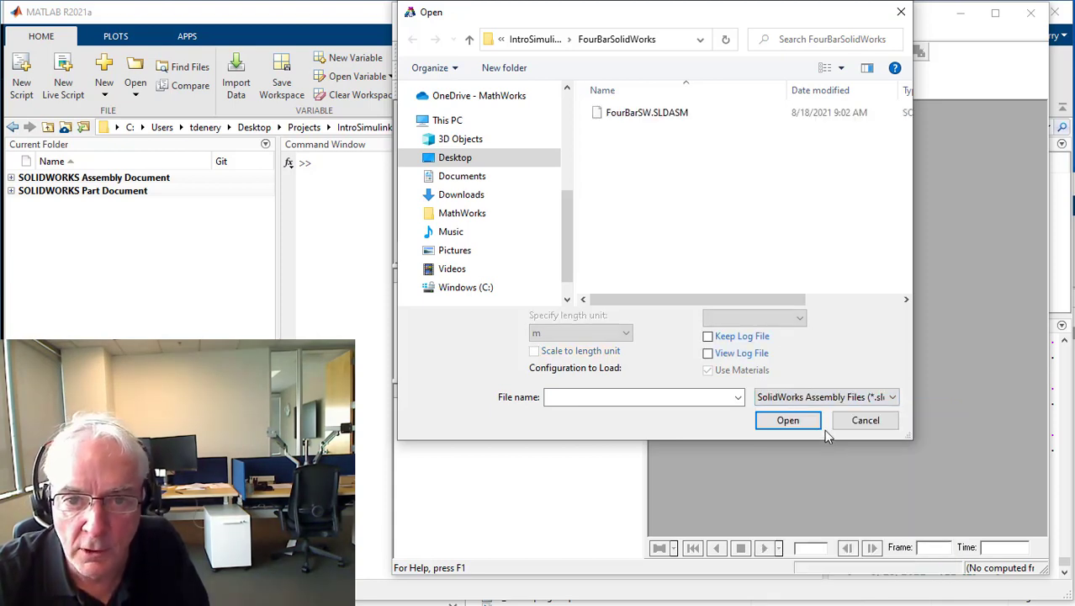
double_click(619, 117)
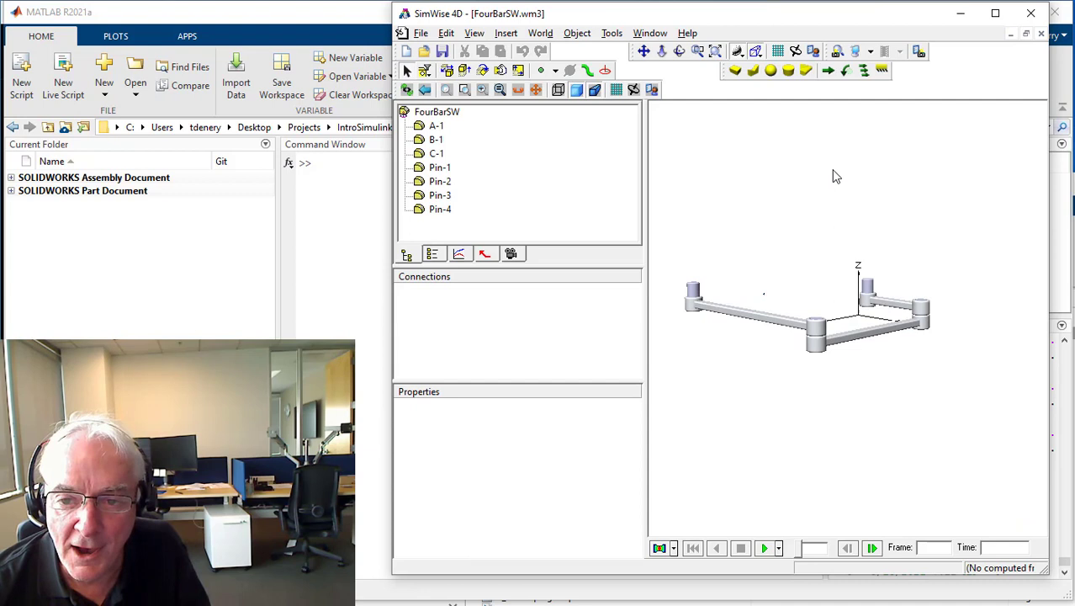
Run the imported linkage's simulation, then reset it to frame 0.
scroll(821, 363, "up", 3)
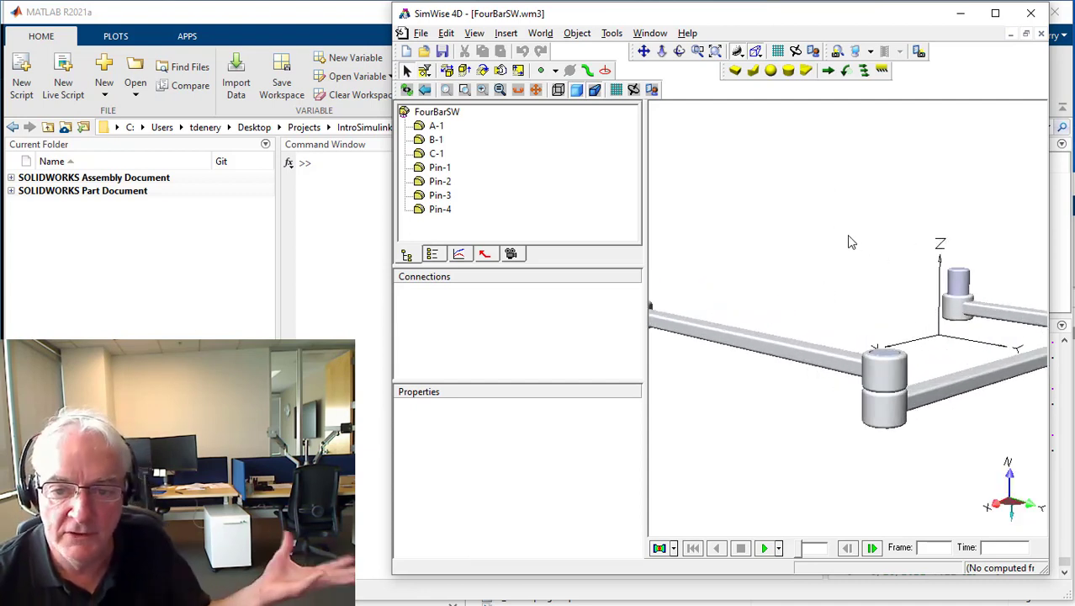
left_click(764, 549)
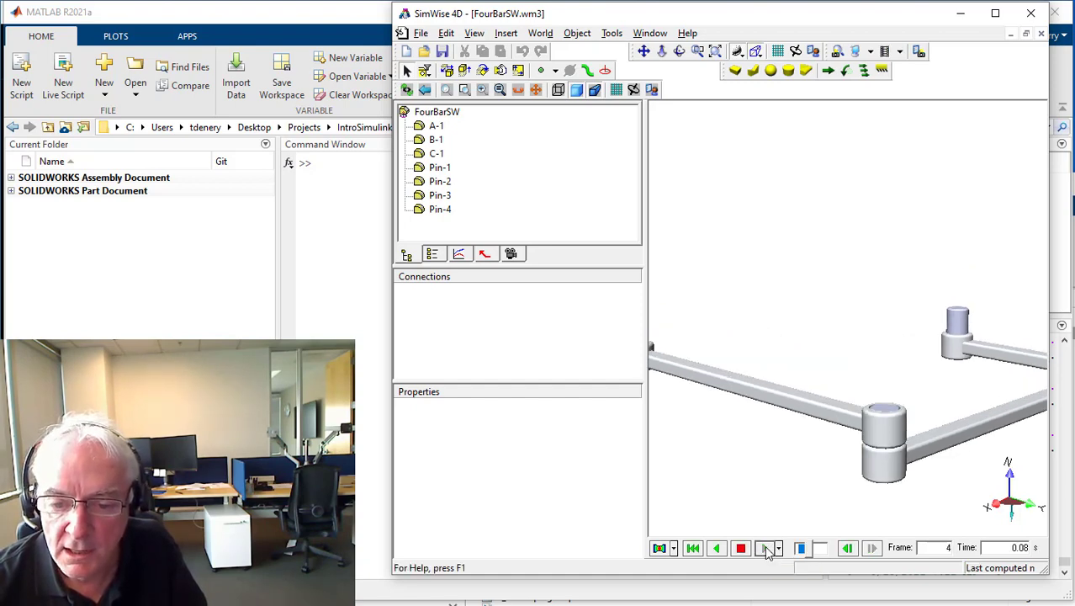
left_click(691, 548)
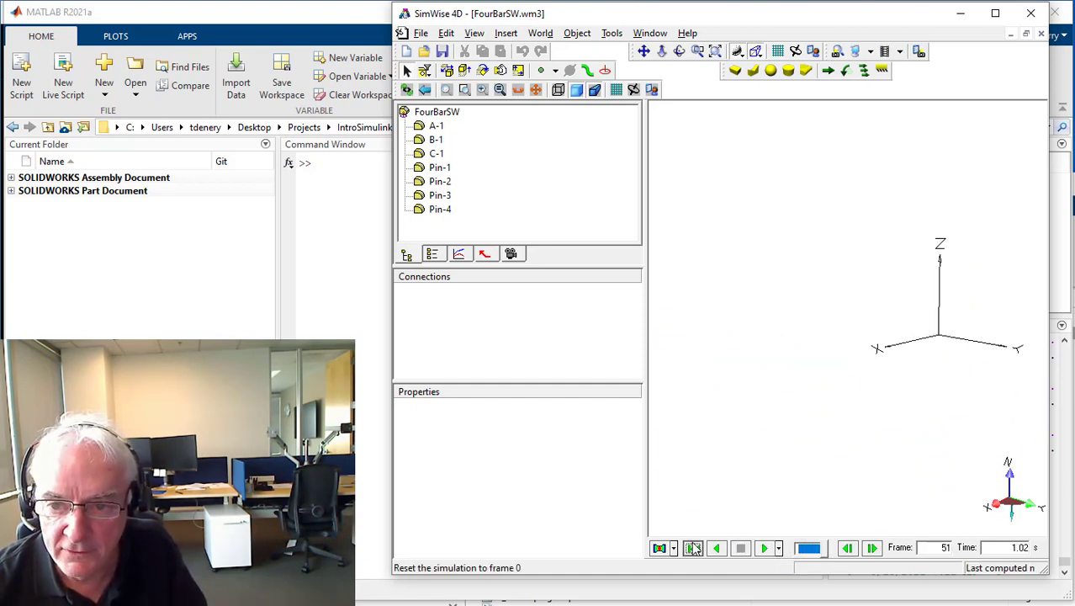
Open Pin-1's properties on the Pos tab.
left_click(837, 402)
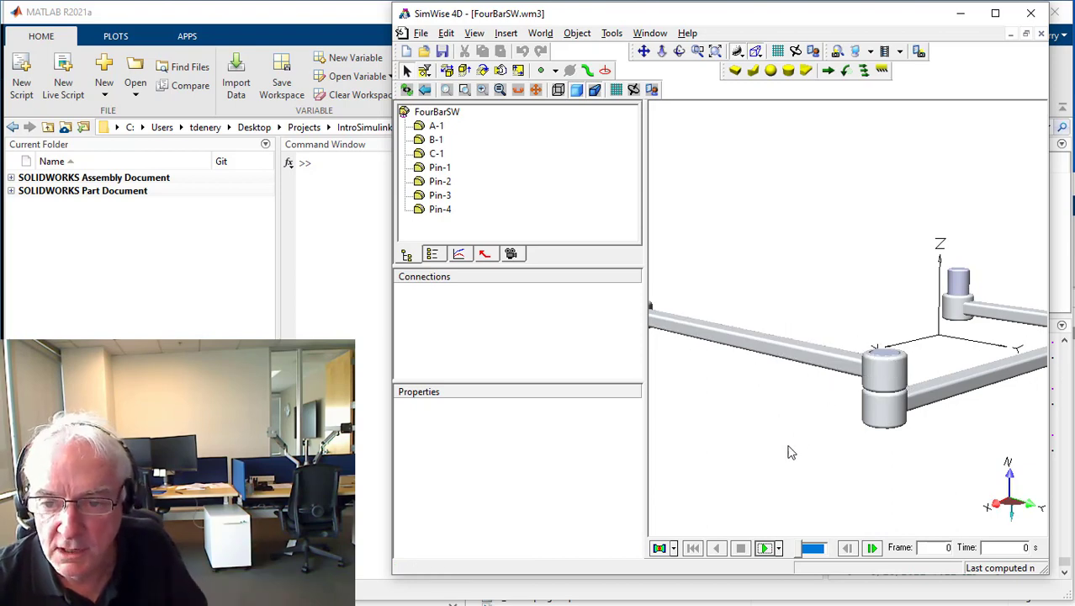
scroll(788, 446, "down", 2)
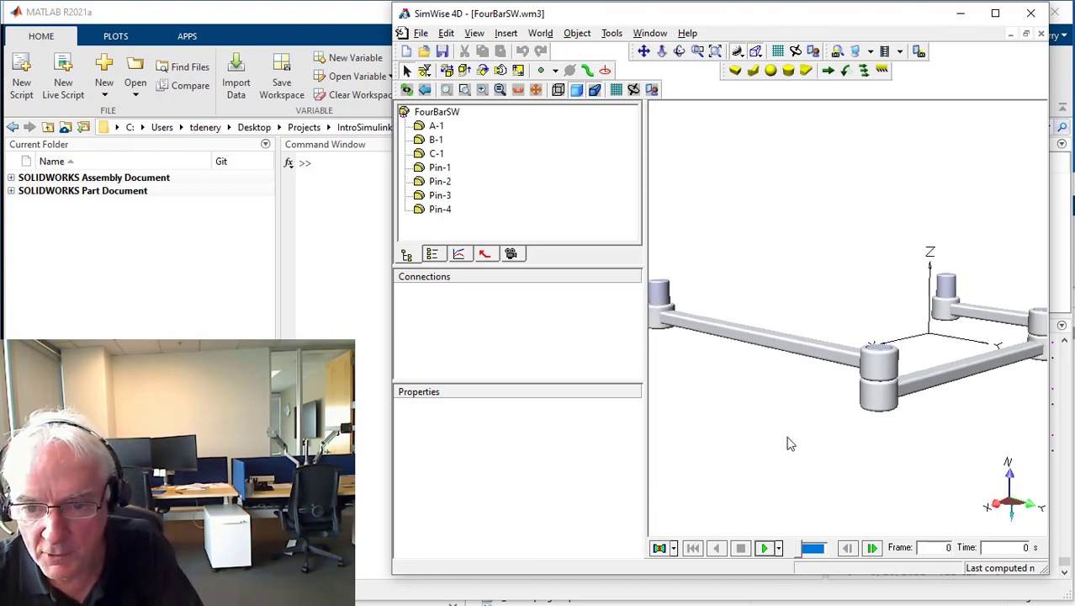
scroll(788, 444, "down", 1)
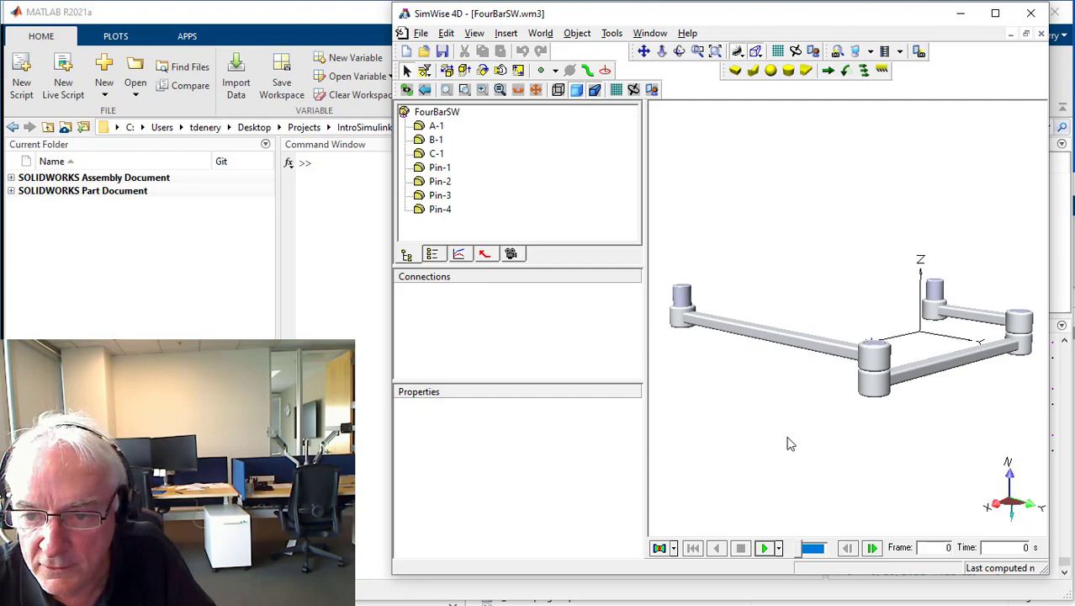
left_click(935, 291)
double_click(934, 291)
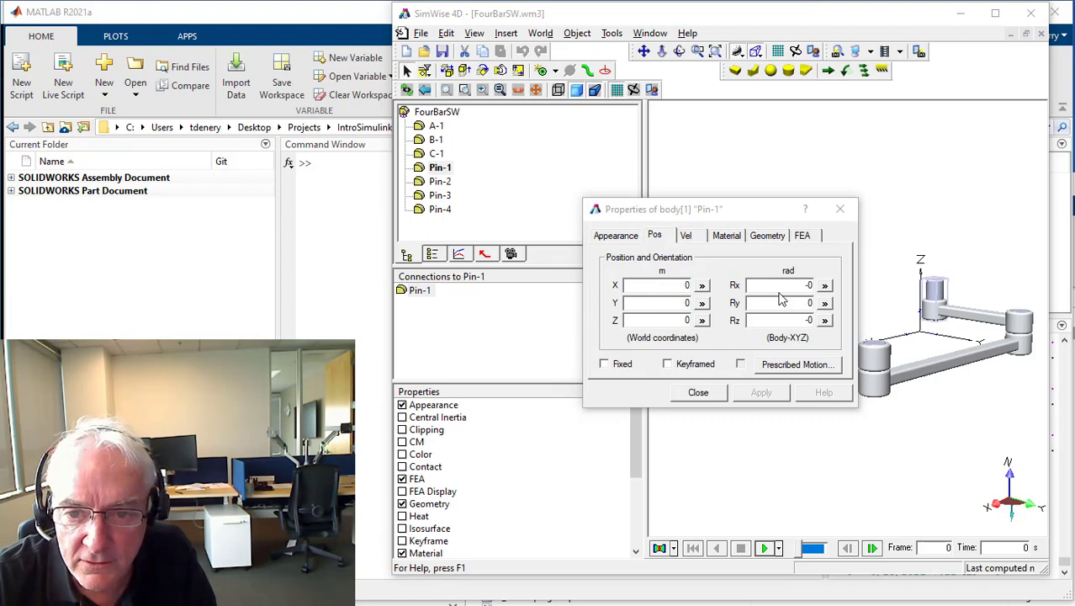
Set the SimWise 4D unit system to SI (degrees).
left_click(777, 51)
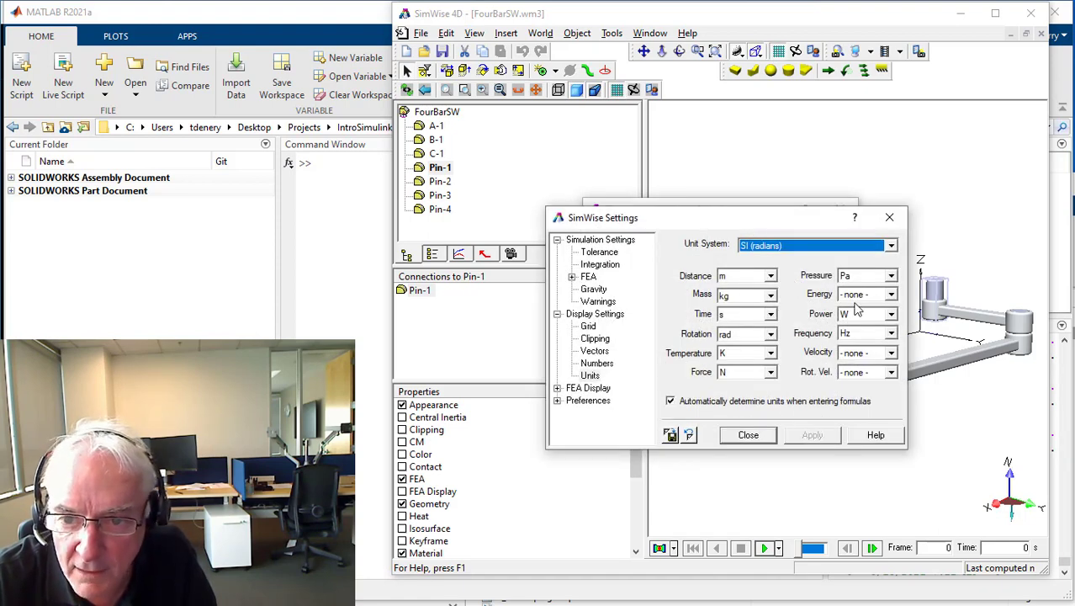
left_click(867, 246)
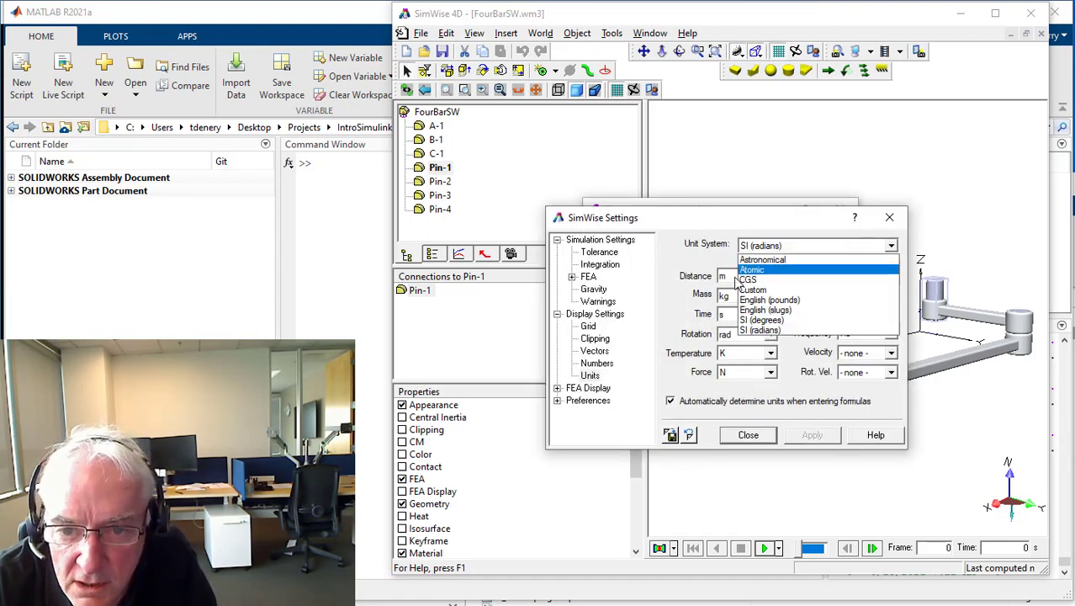
left_click(762, 319)
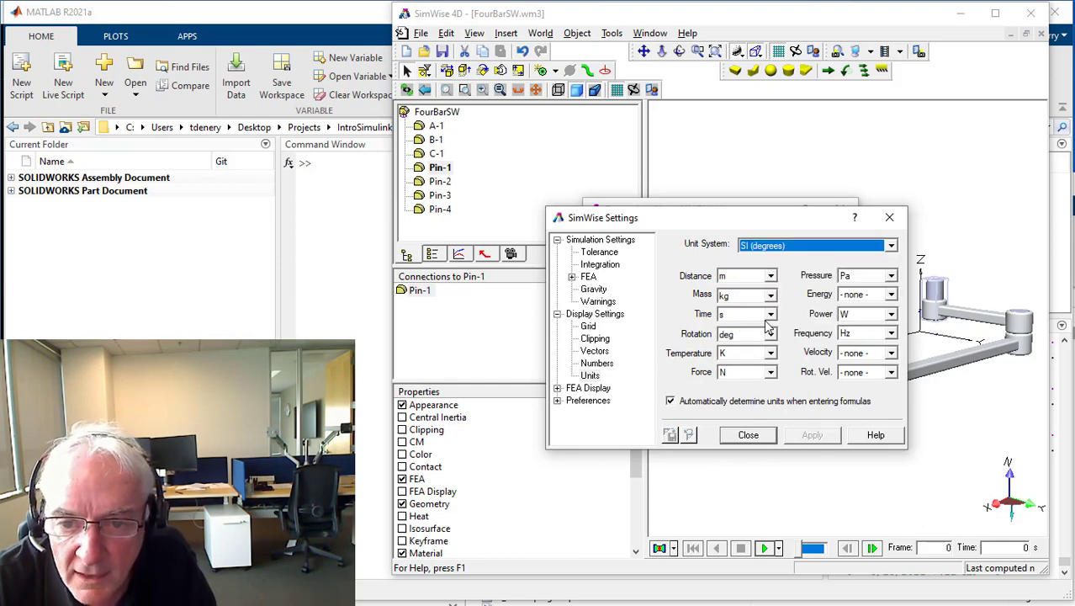
left_click(748, 435)
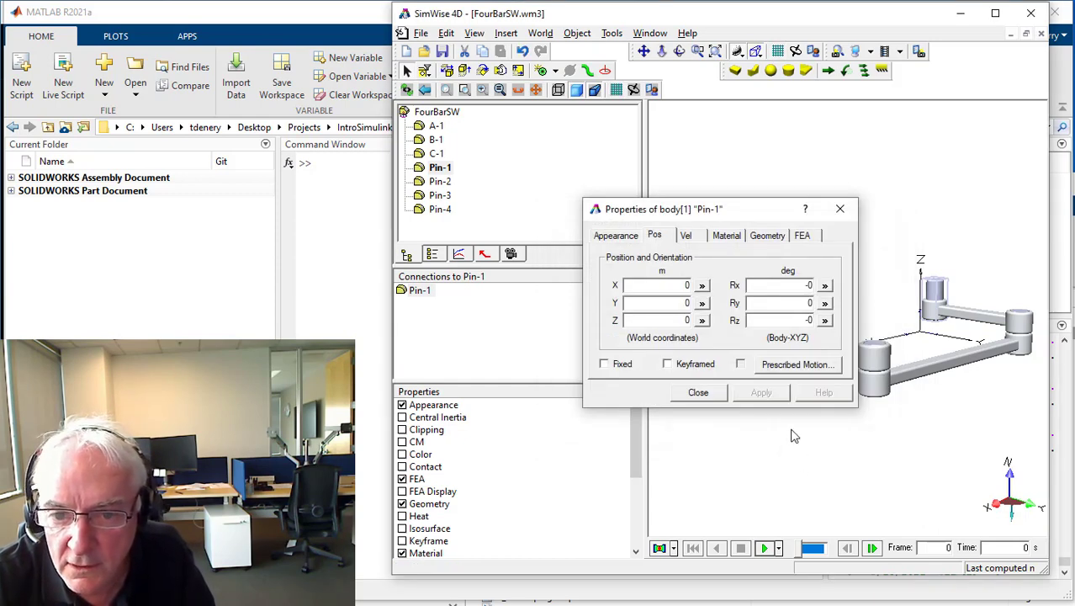
Set Pin-1's Rx orientation to 90 degrees and close its properties.
double_click(784, 286)
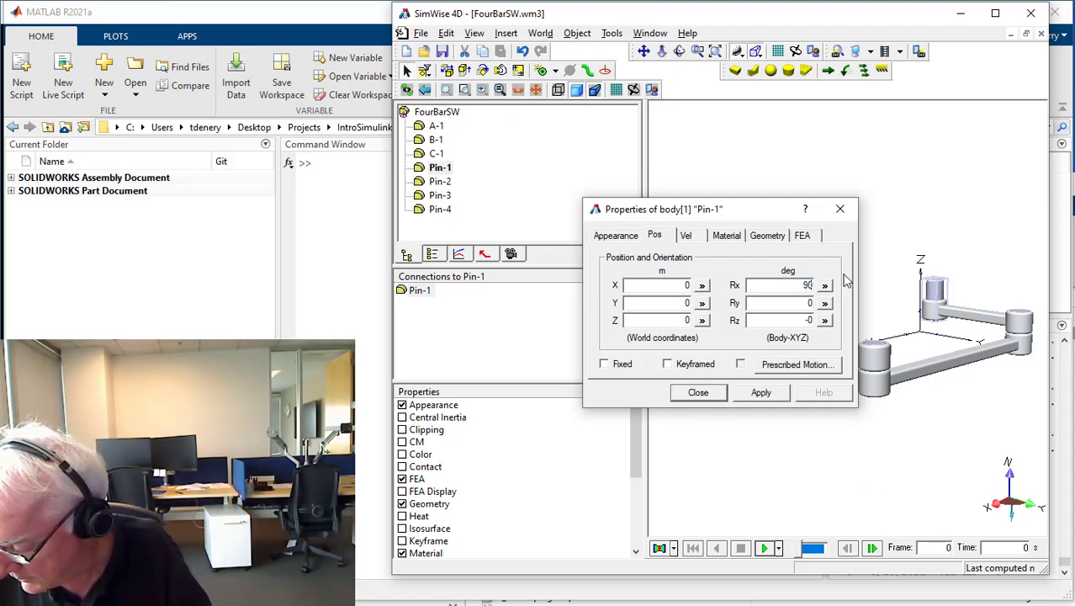
key("Return")
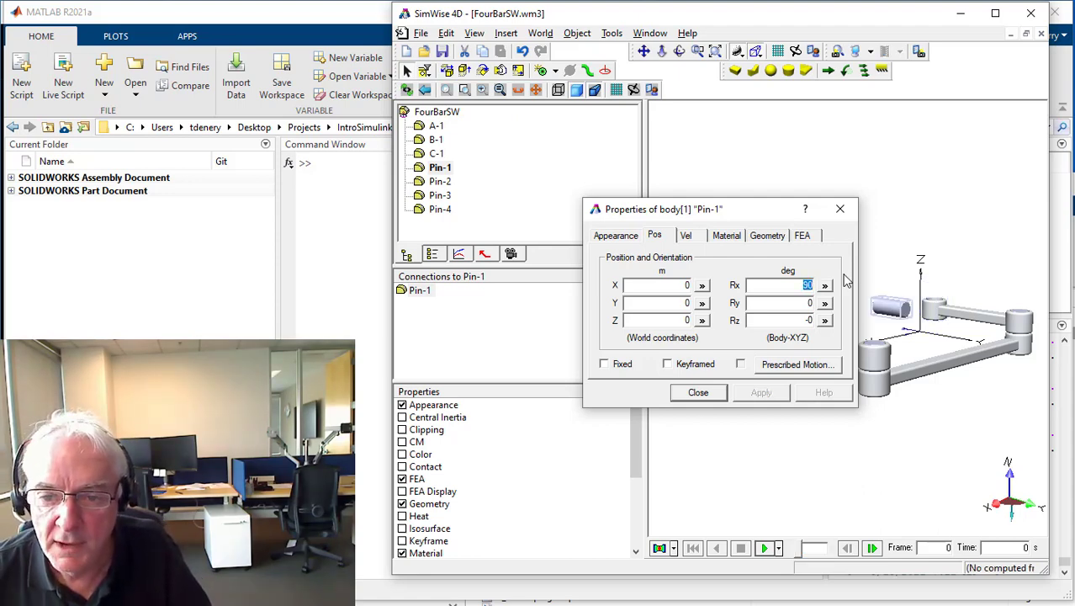
left_click(698, 393)
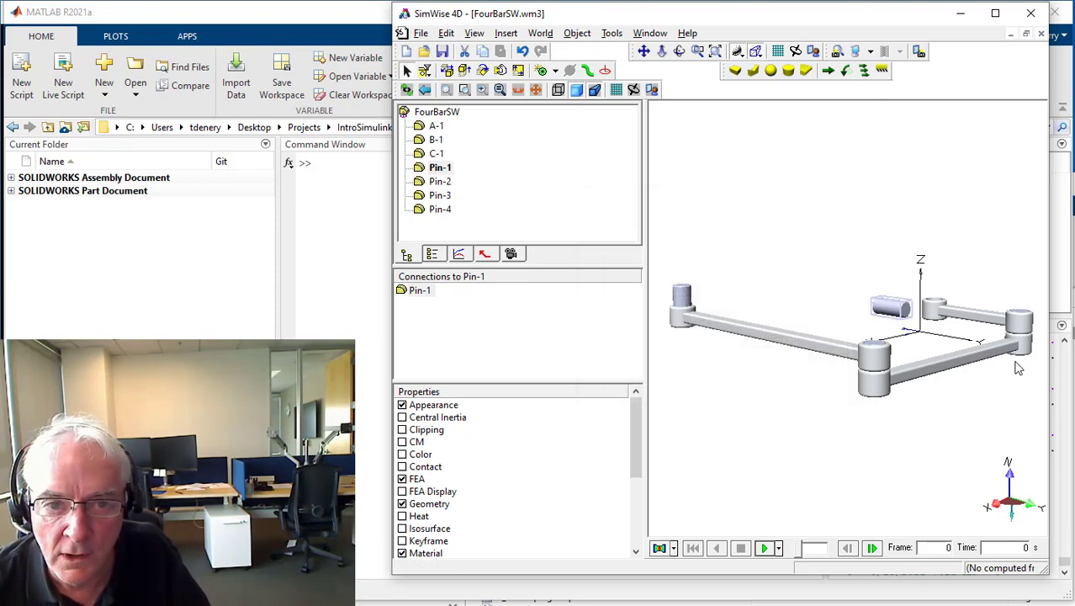
left_click(524, 52)
left_click(425, 113)
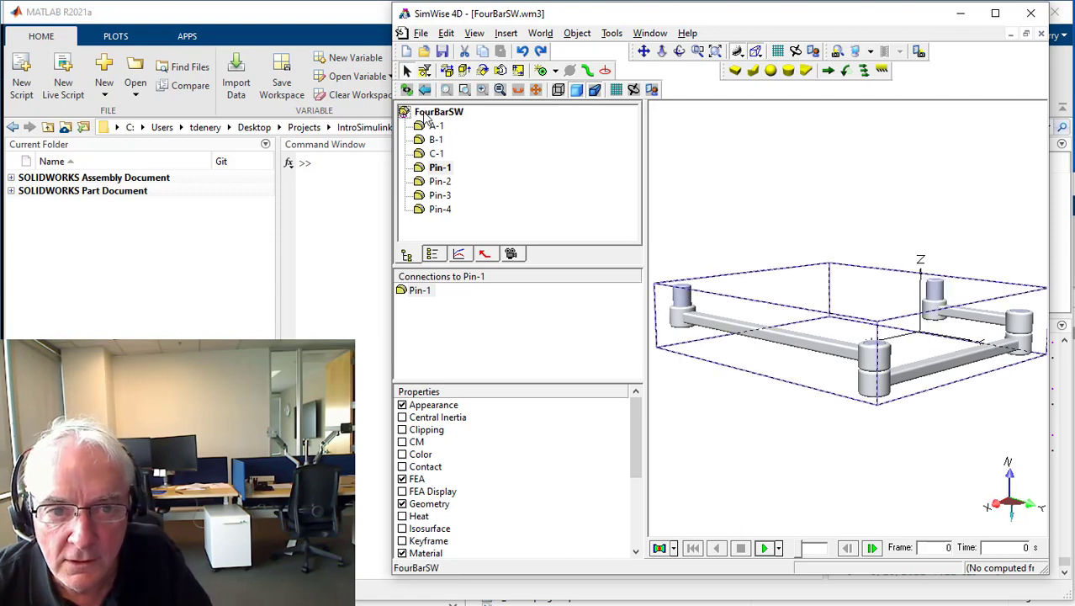
right_click(423, 114)
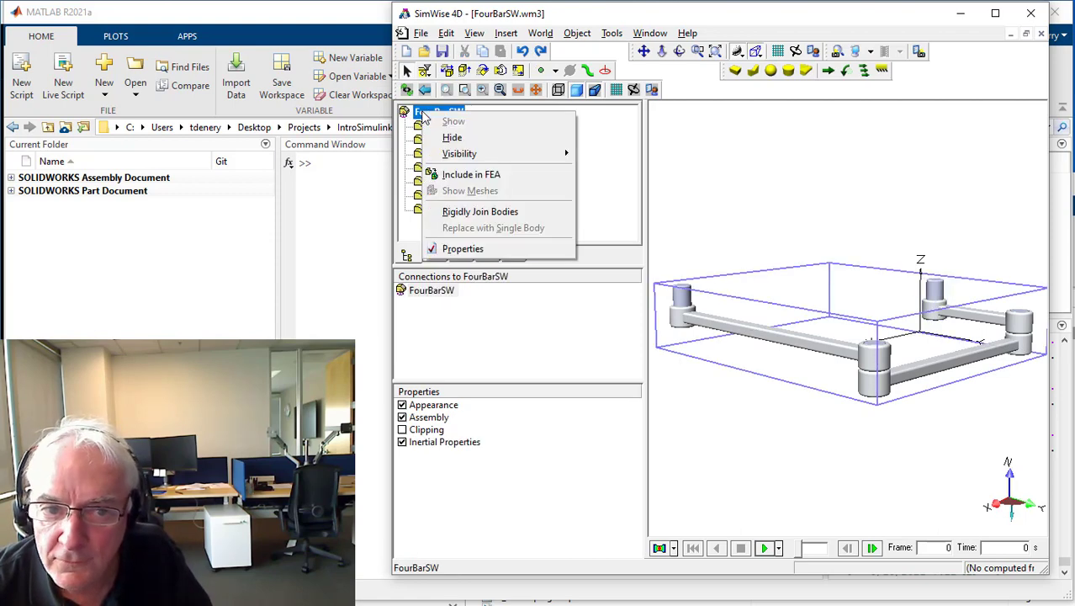
left_click(466, 212)
left_click(881, 253)
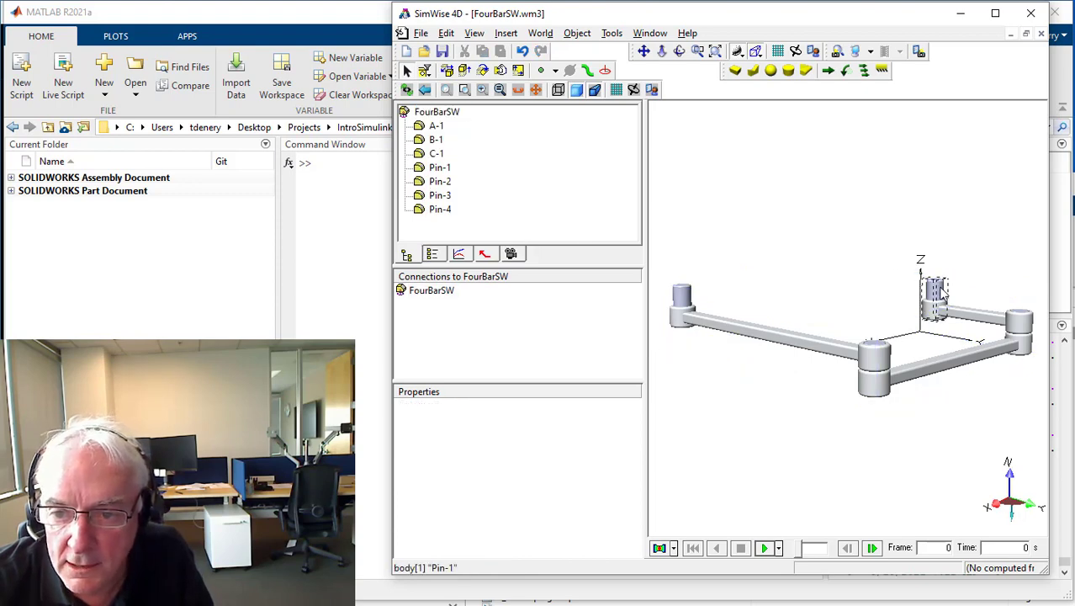
double_click(935, 290)
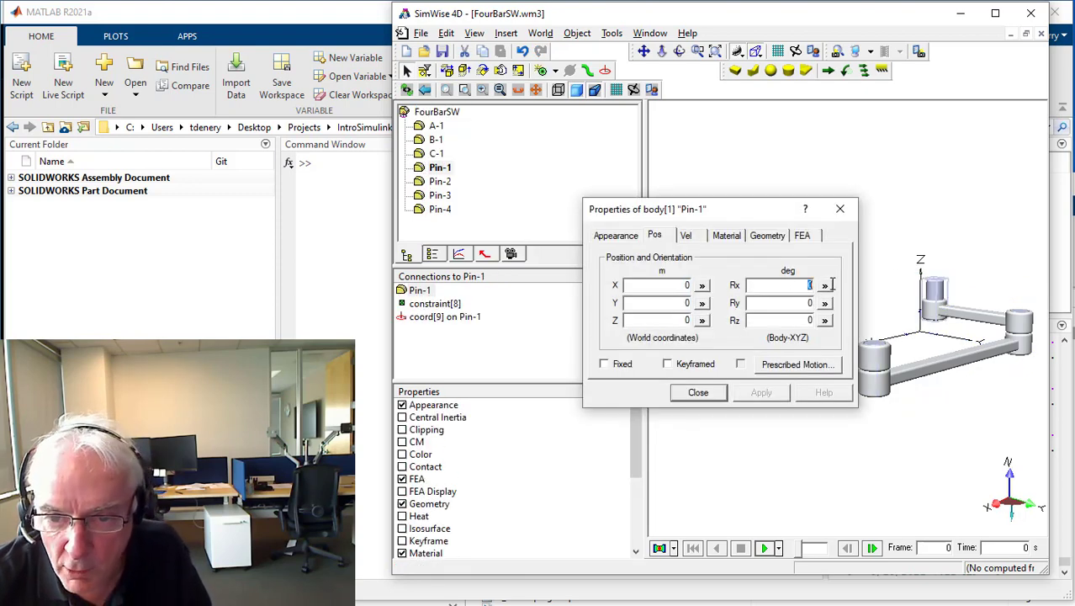
type("90")
key("Tab")
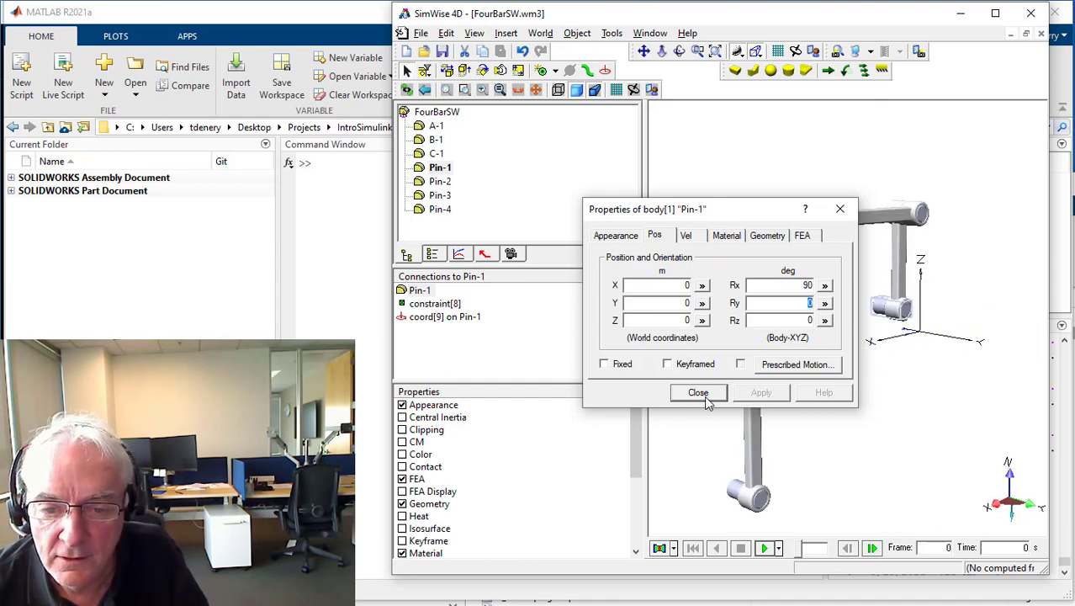
left_click(895, 445)
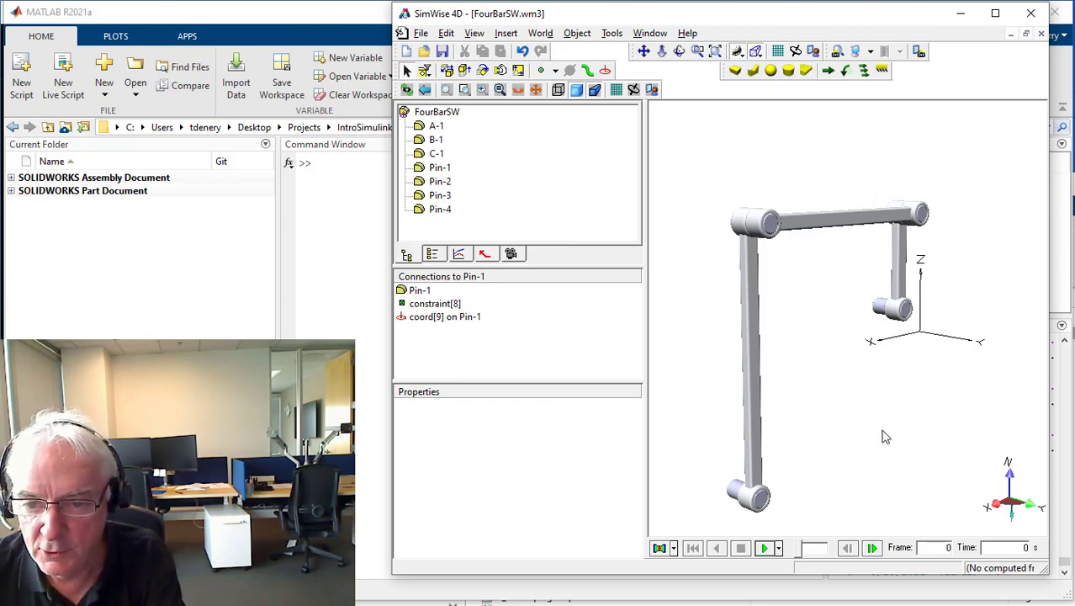
key("ctrl+1")
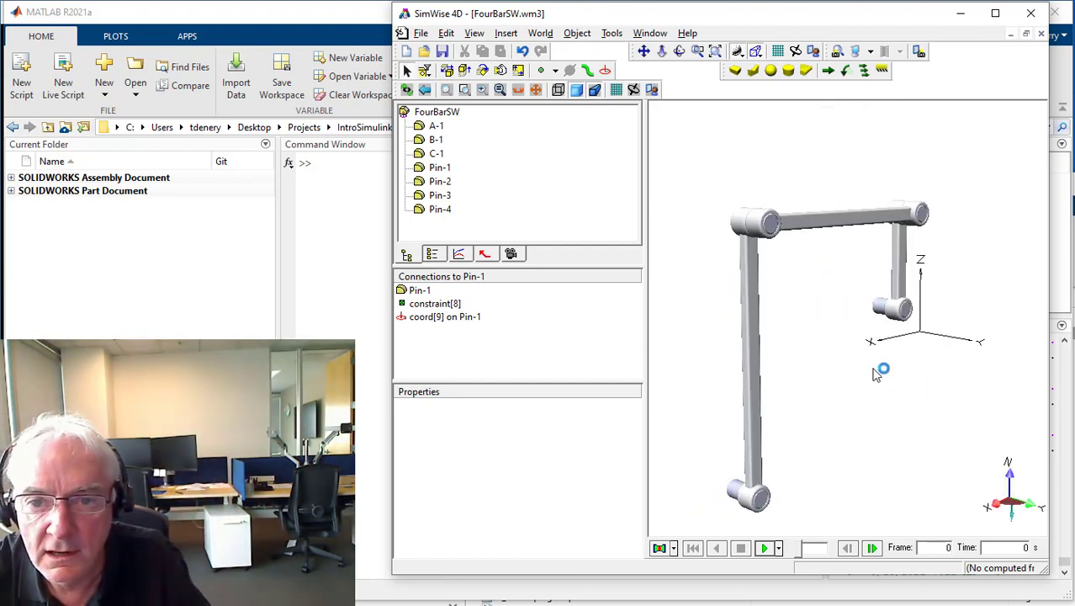
Add a coordinate system on Ground positioned at X, Y, Z = 0.
left_click(605, 69)
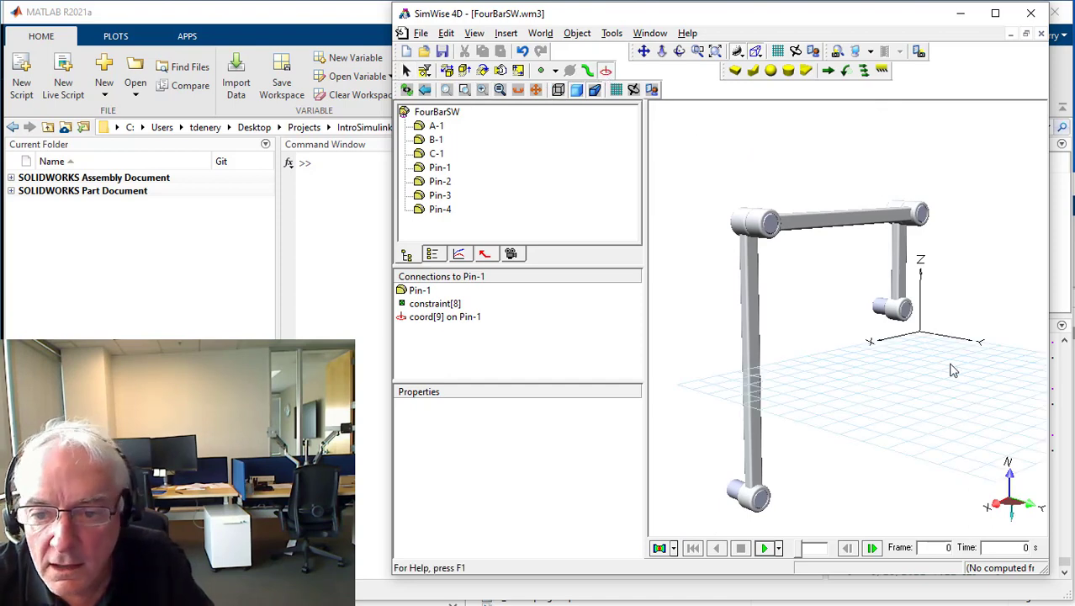
left_click(933, 369)
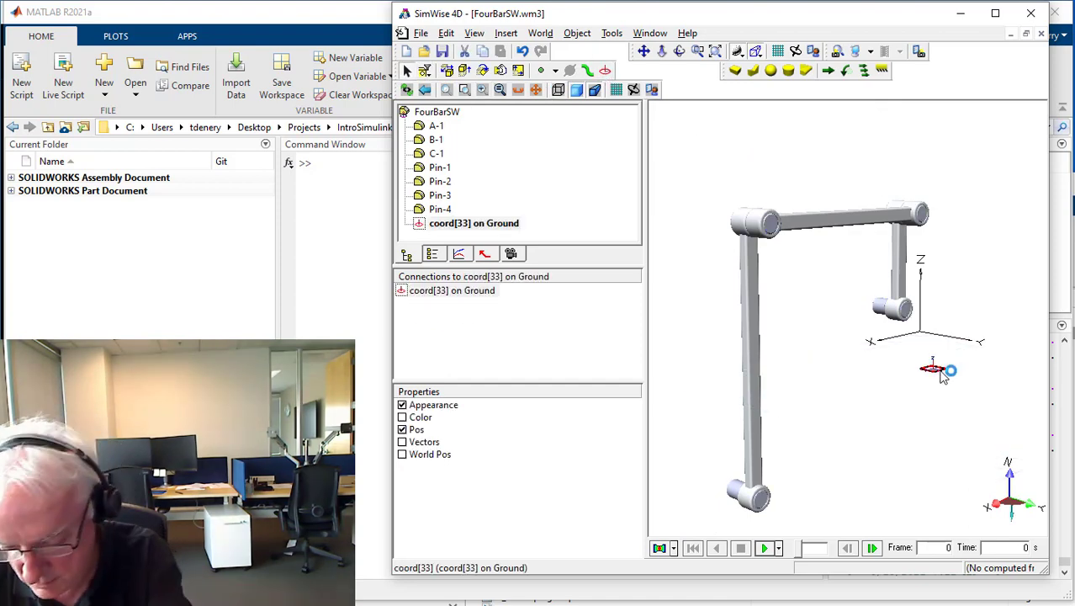
double_click(935, 370)
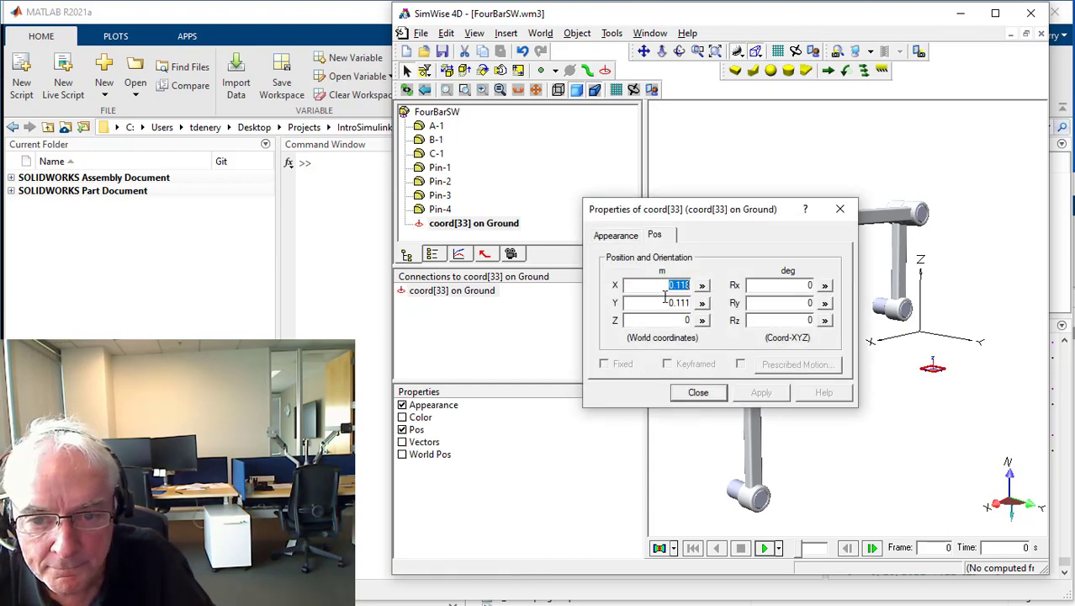
type("0")
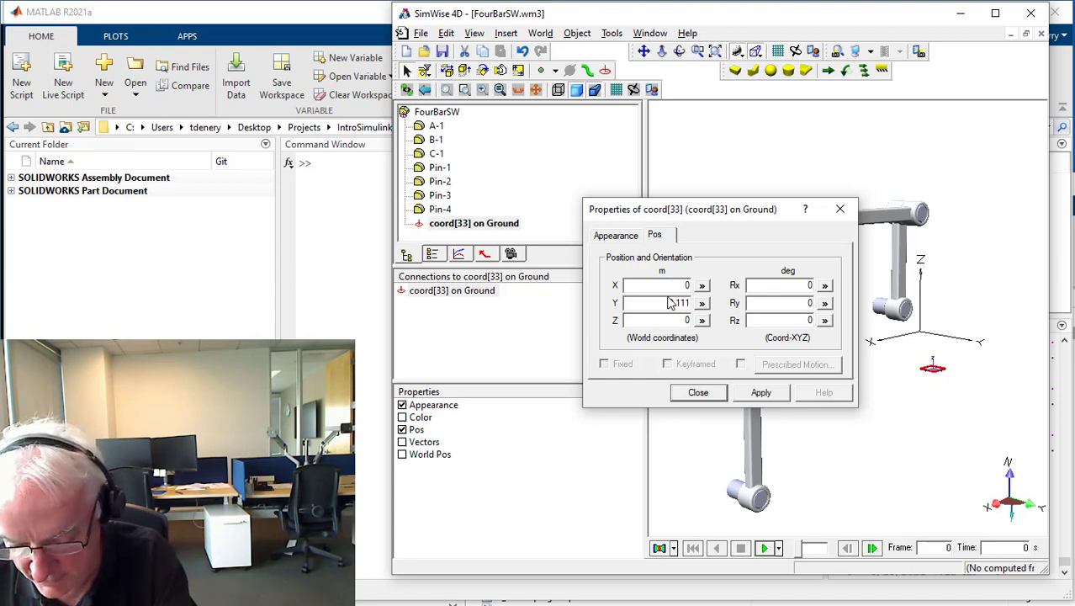
key("Tab")
type("0")
key("Tab")
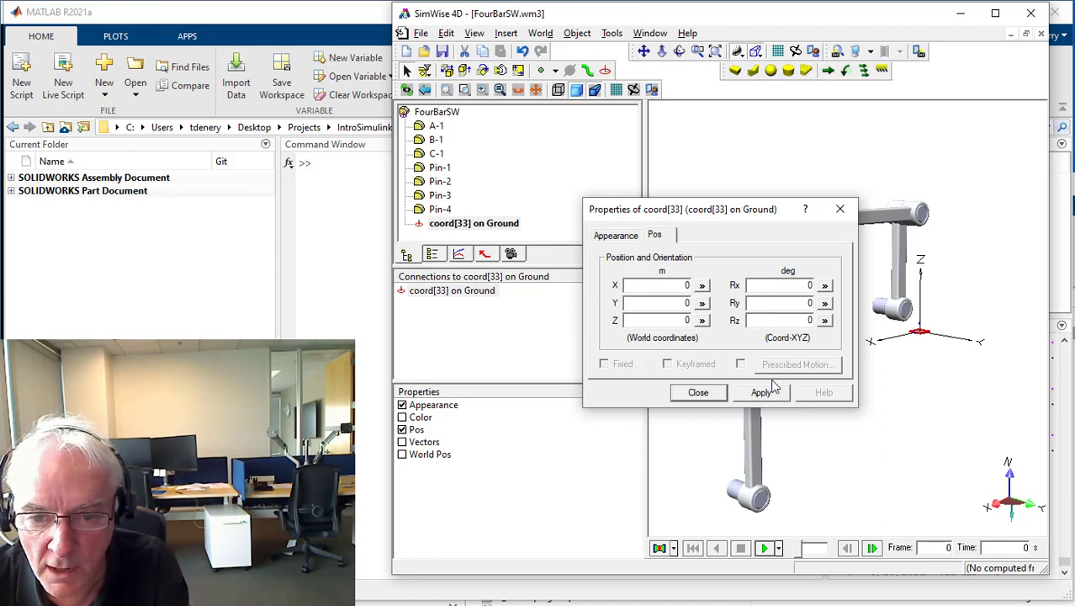
left_click(698, 392)
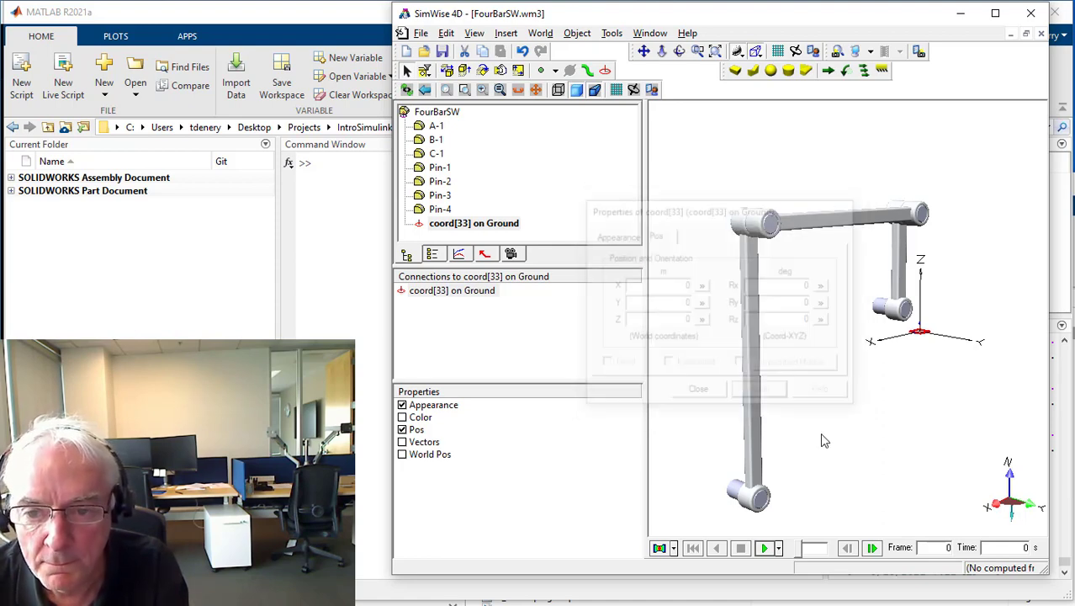
Add a second coordinate system at the centre of Pin-1's end face.
left_click_drag(830, 400, 982, 413)
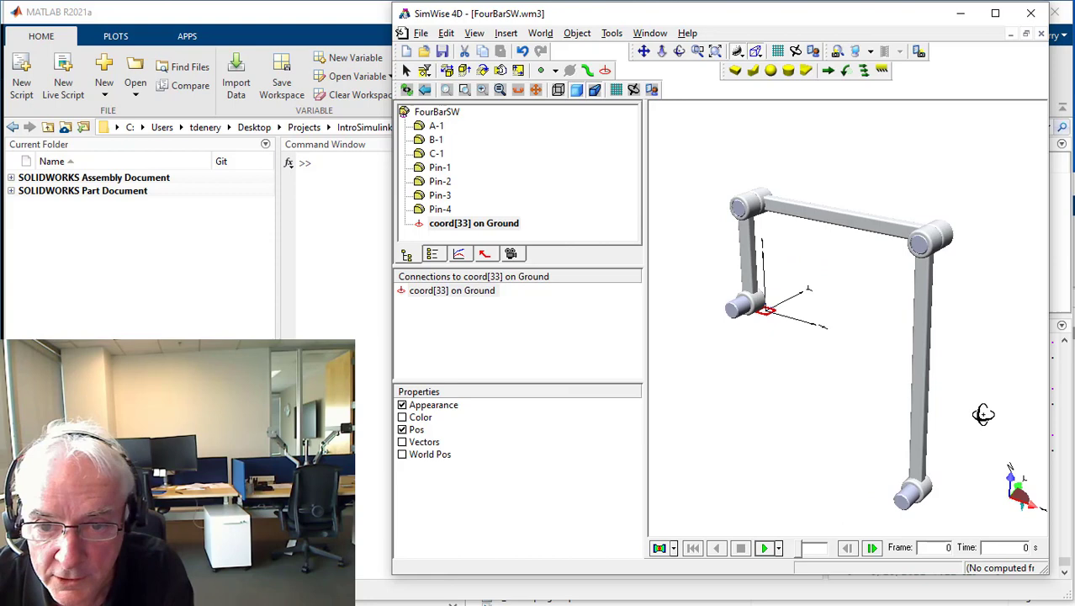
left_click(732, 307)
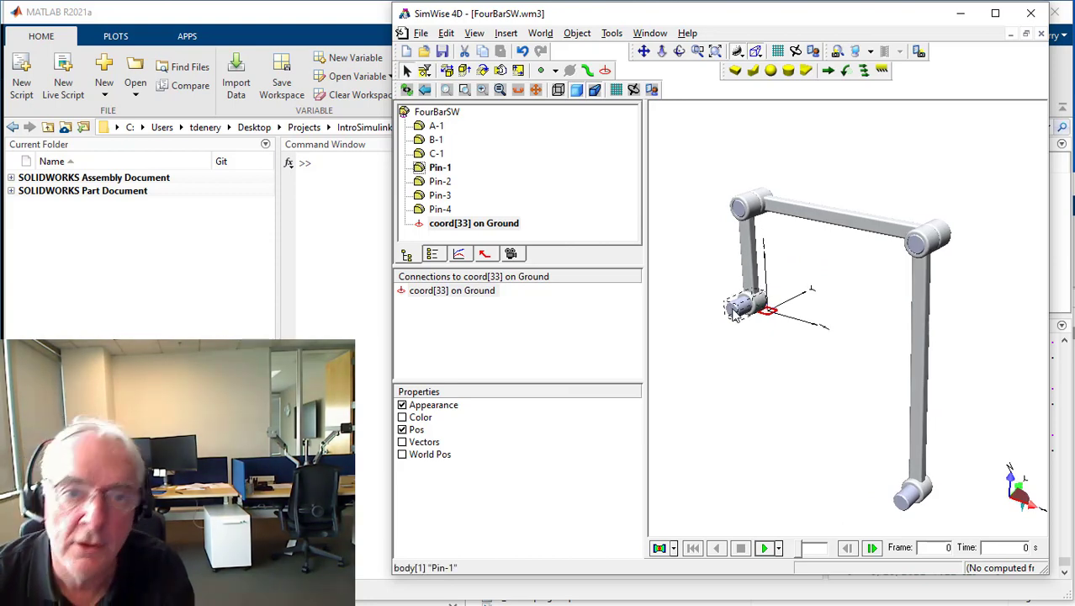
left_click(605, 71)
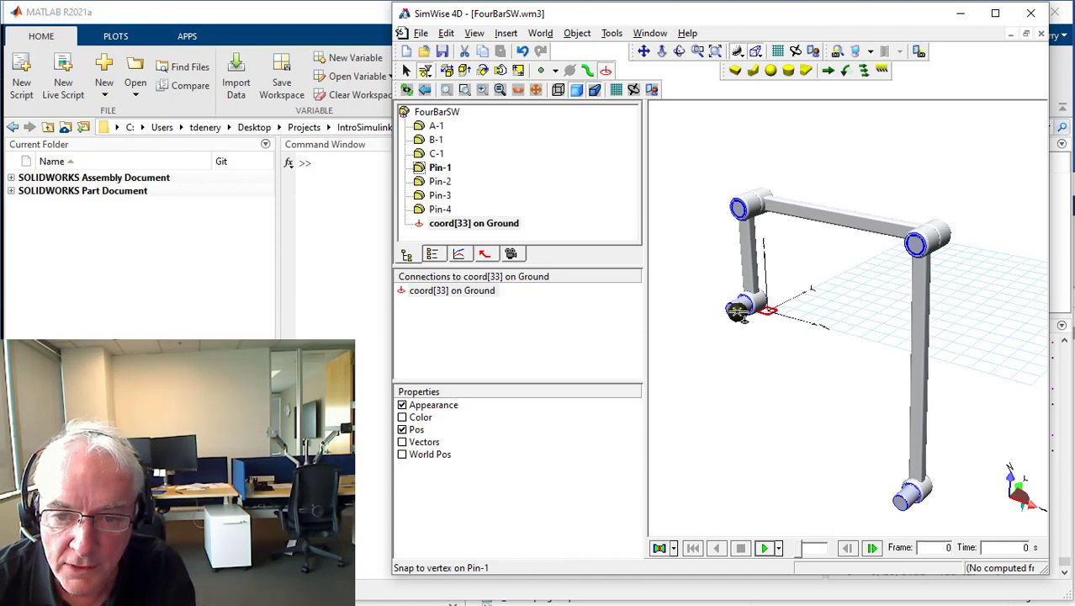
left_click(738, 308)
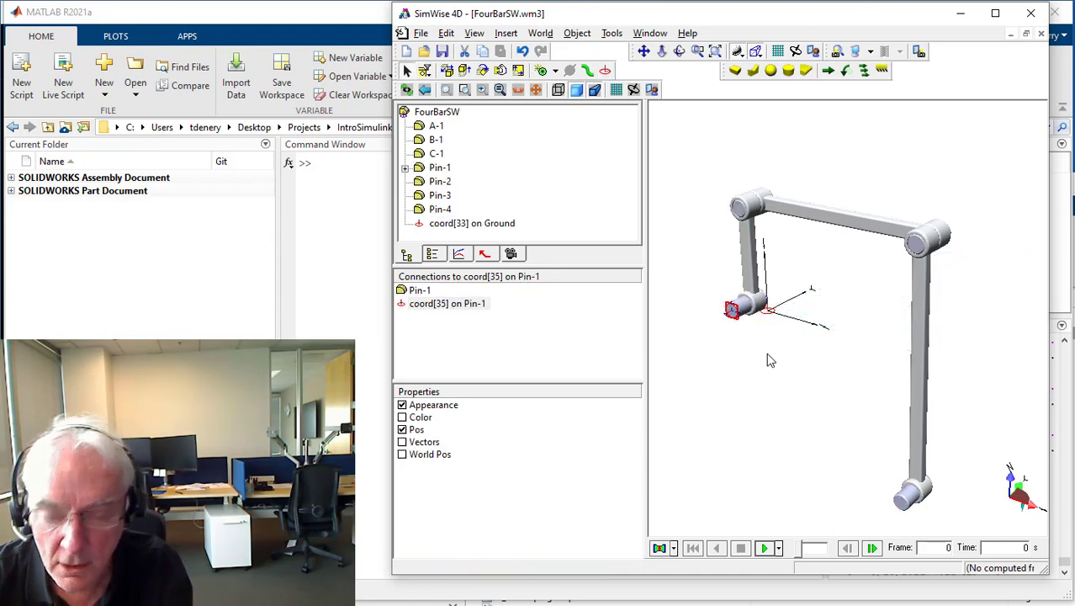
left_click(771, 312)
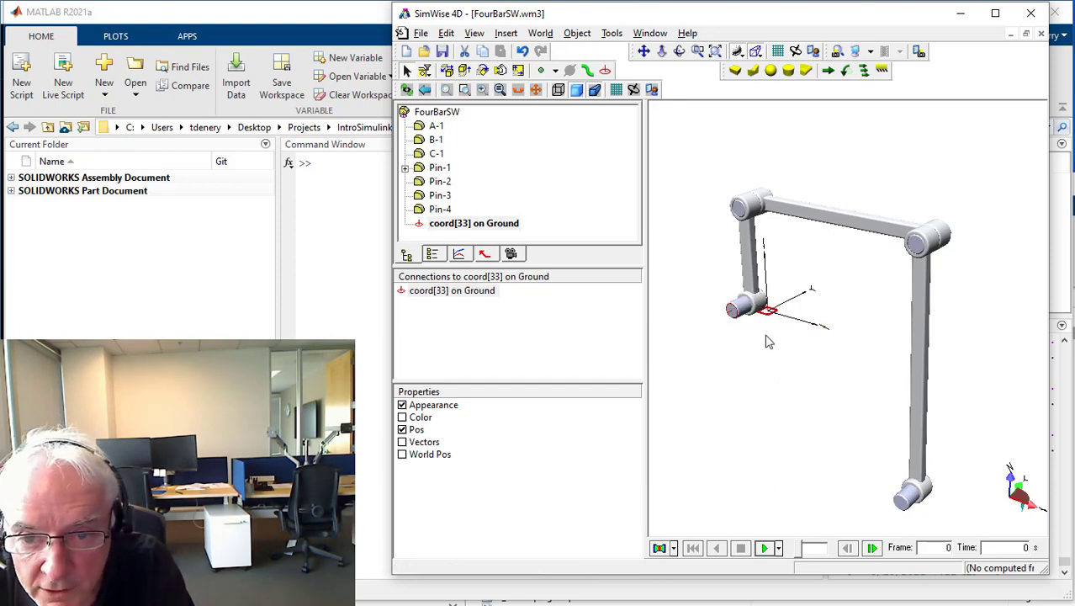
Set coord[35]'s world Rx rotation to 0 and apply it.
left_click(738, 311)
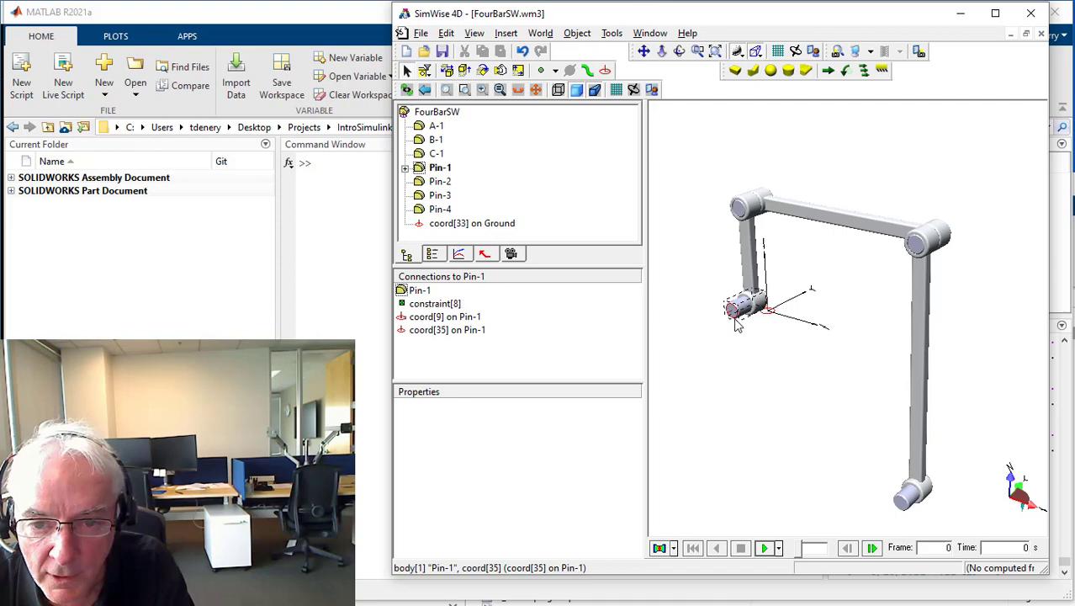
left_click(732, 311)
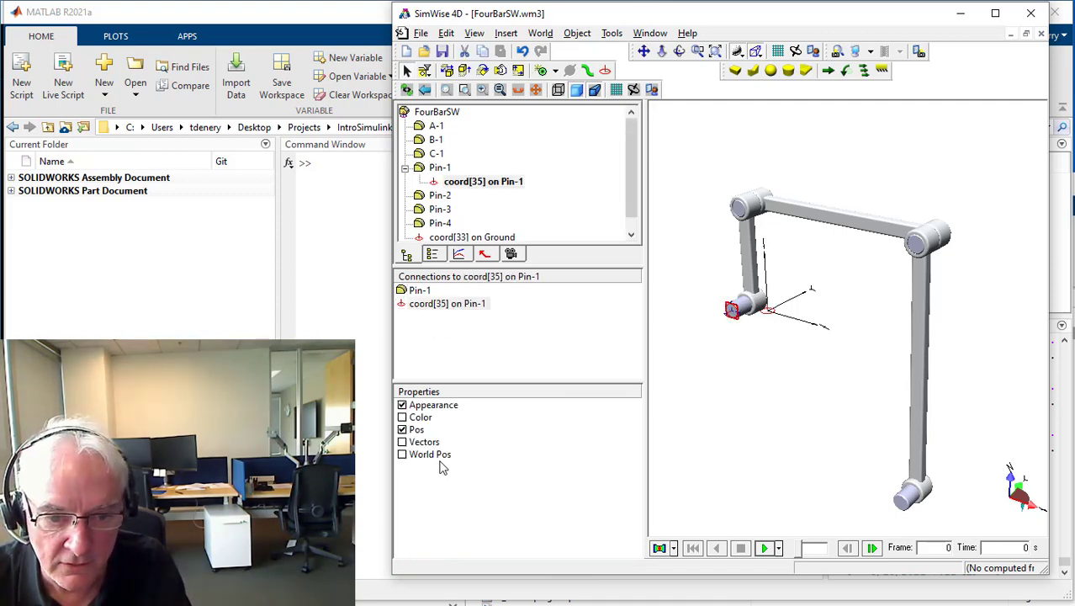
left_click(439, 455)
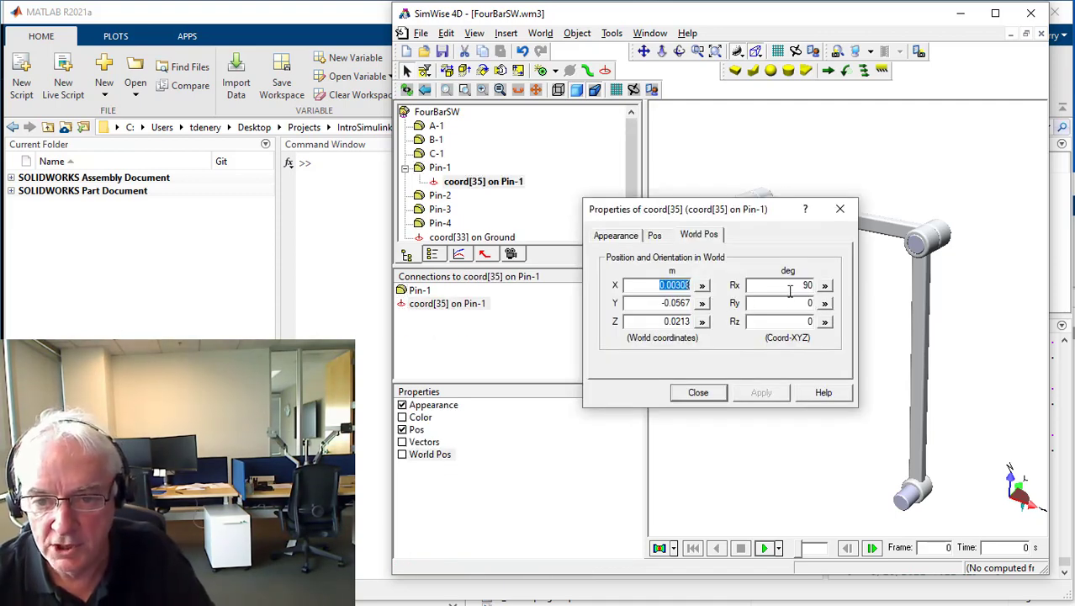
double_click(800, 286)
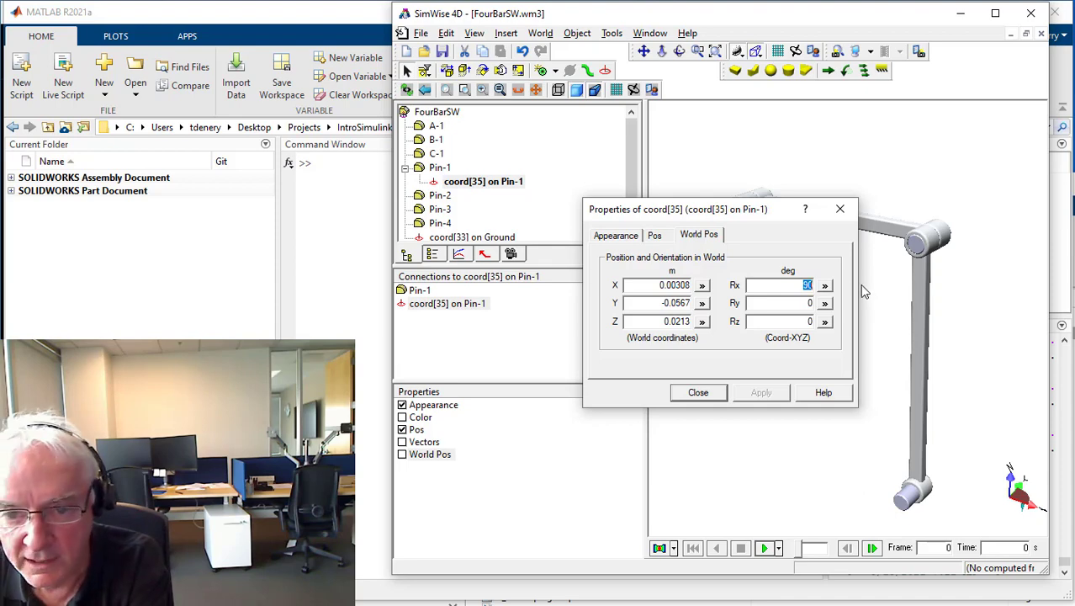
type("0")
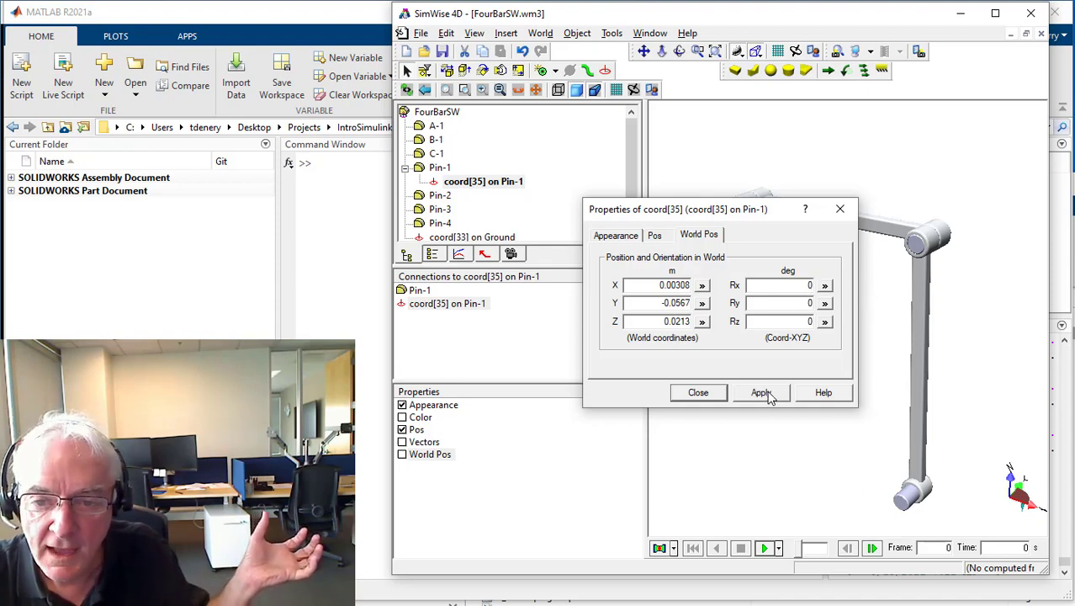
left_click(764, 392)
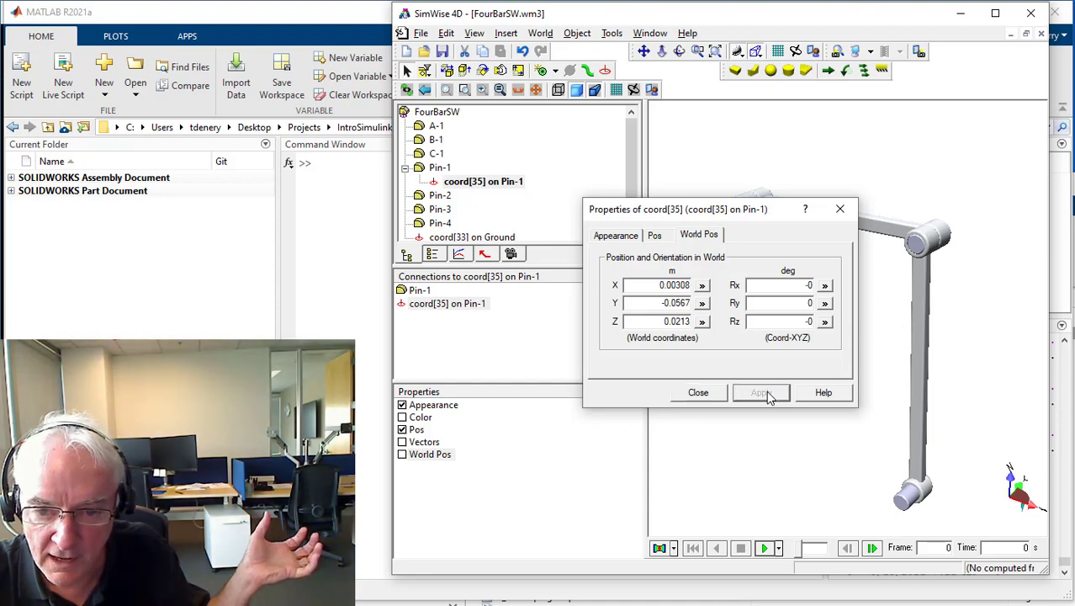
left_click_drag(734, 208, 466, 212)
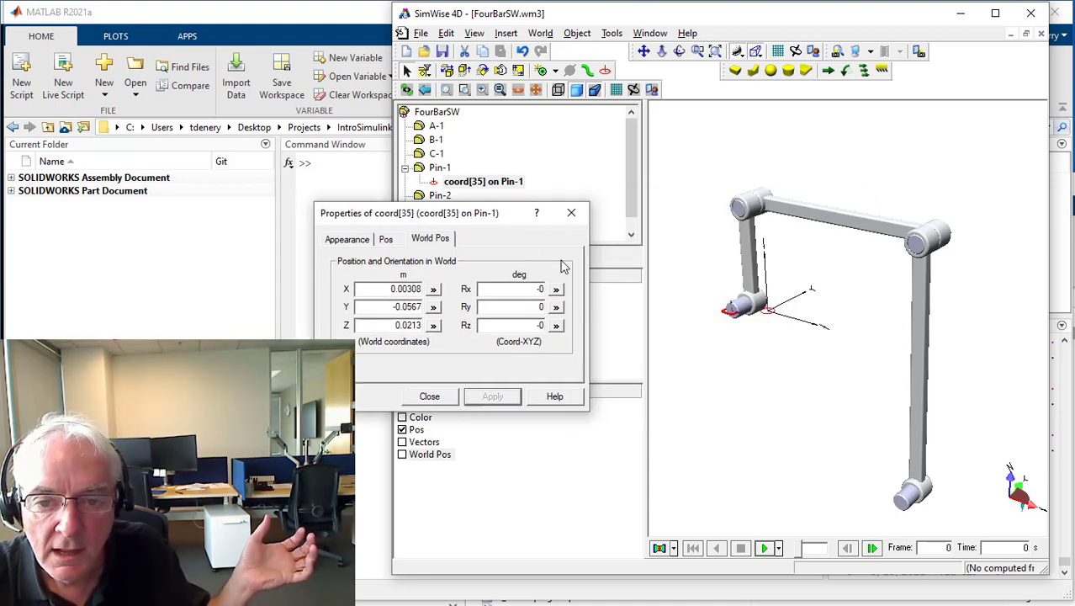
left_click(773, 409)
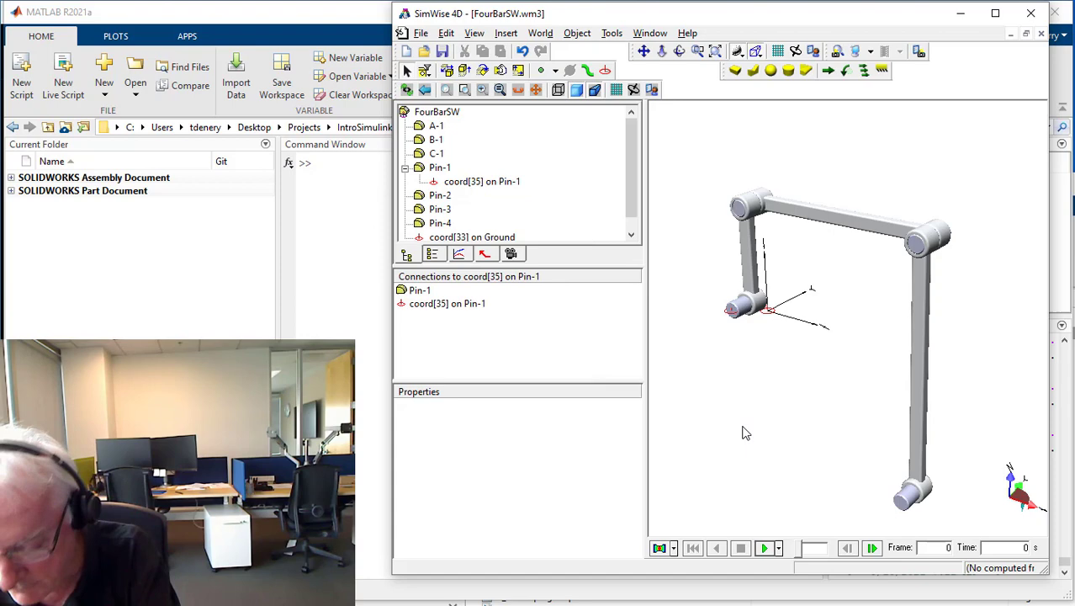
In side view, set coord[35]'s world Rz rotation to -90 and apply it.
key("ctrl+2")
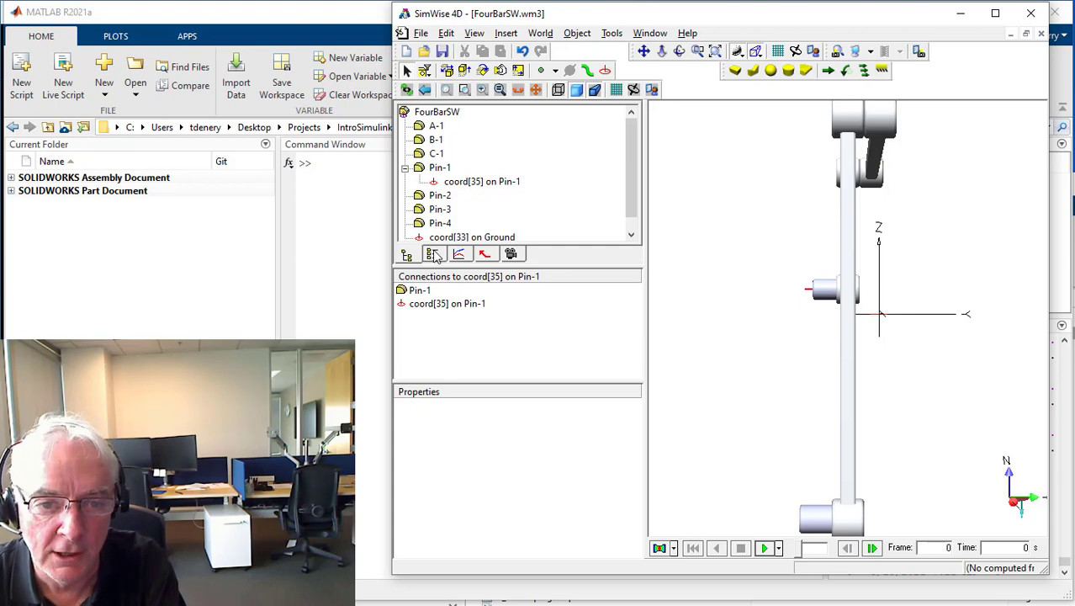
left_click(458, 182)
double_click(458, 182)
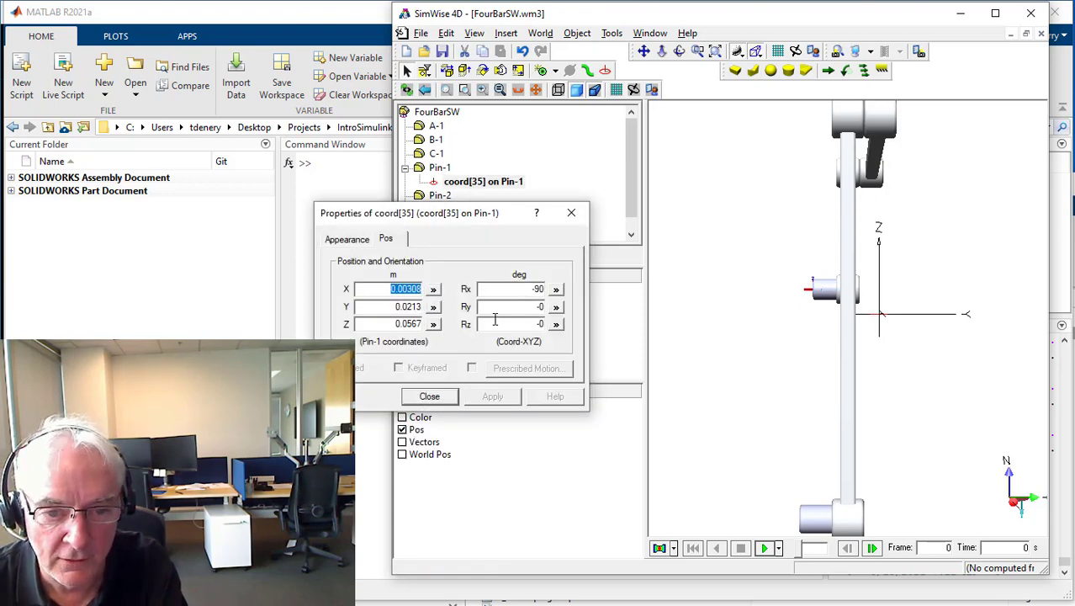
left_click(532, 323)
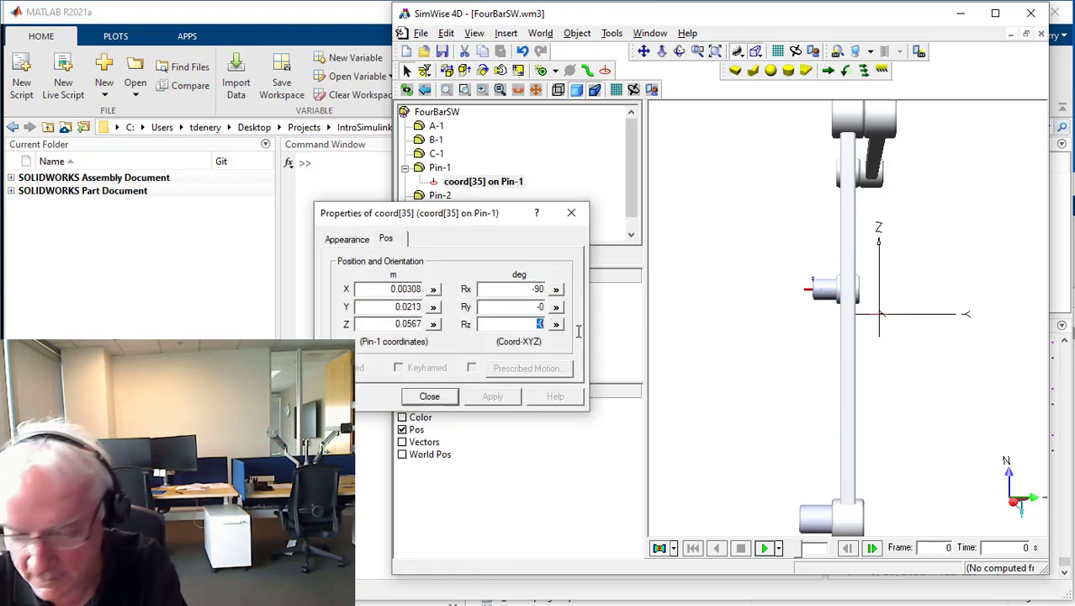
left_click(427, 455)
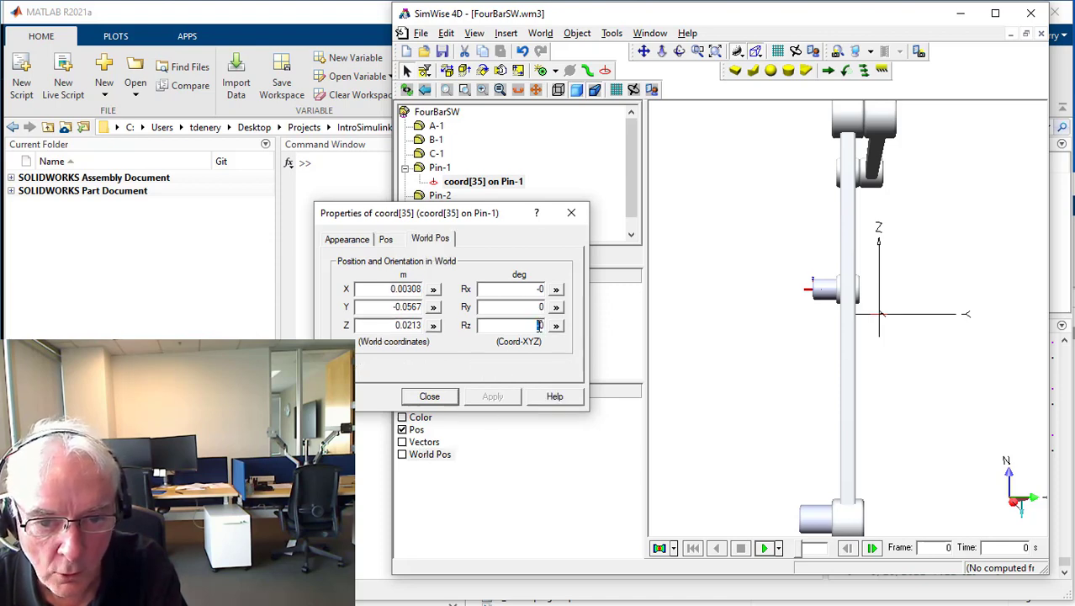
type("-9")
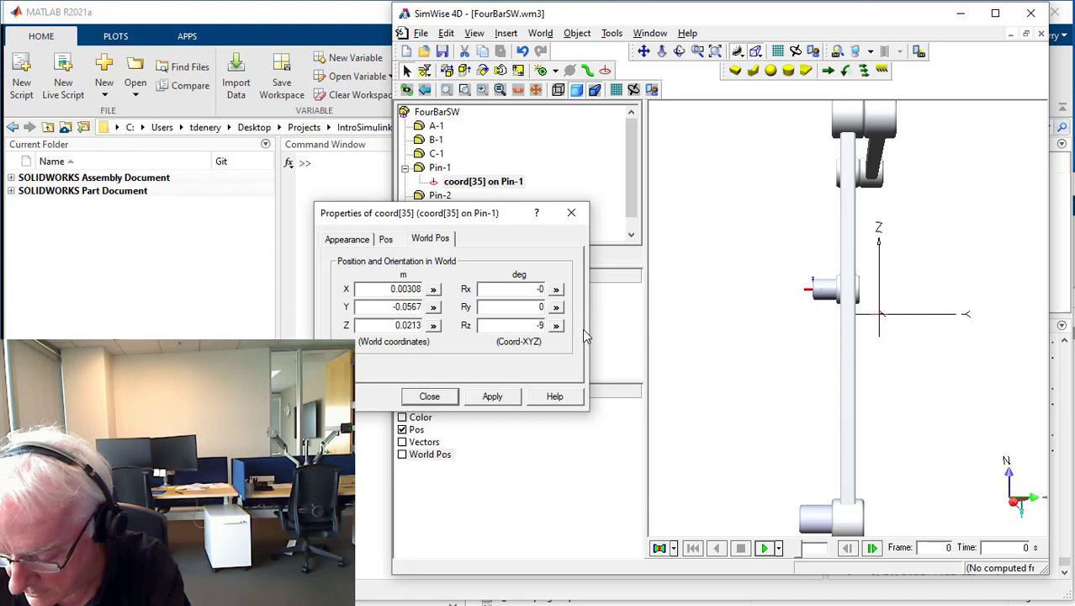
type("0")
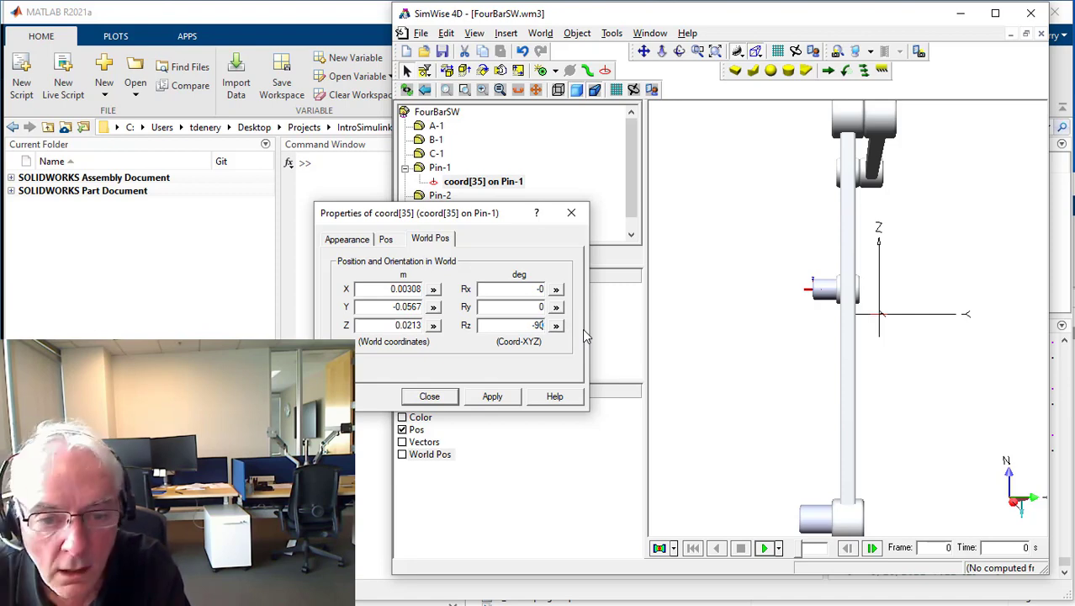
left_click(495, 397)
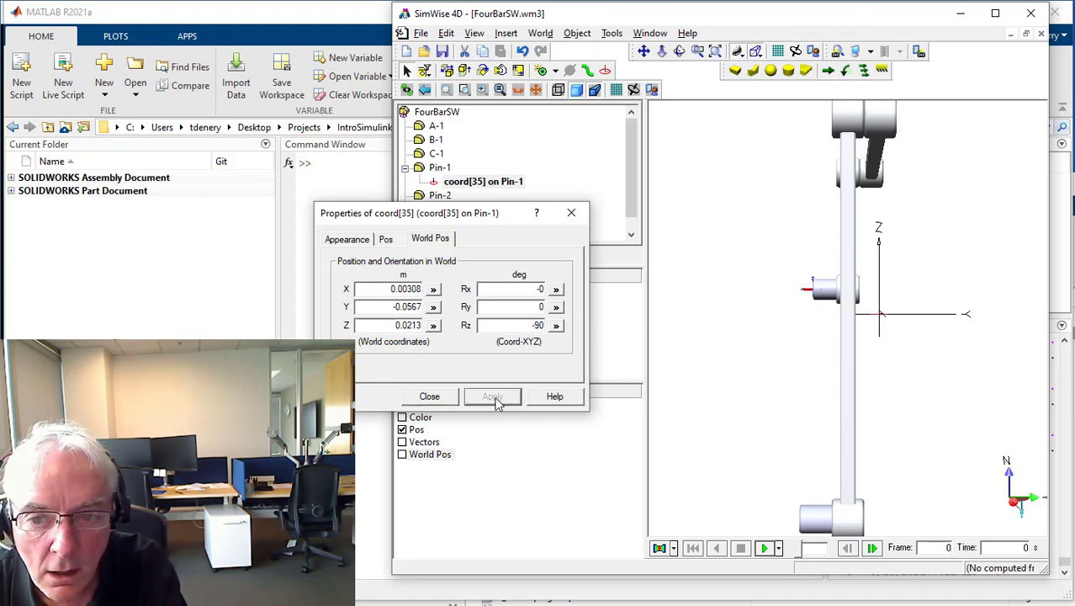
left_click(428, 398)
Create a Rigid Joint with the Join option linking coord[35] on Pin-1 to coord[33] on Ground.
middle_click_drag(746, 355, 795, 376)
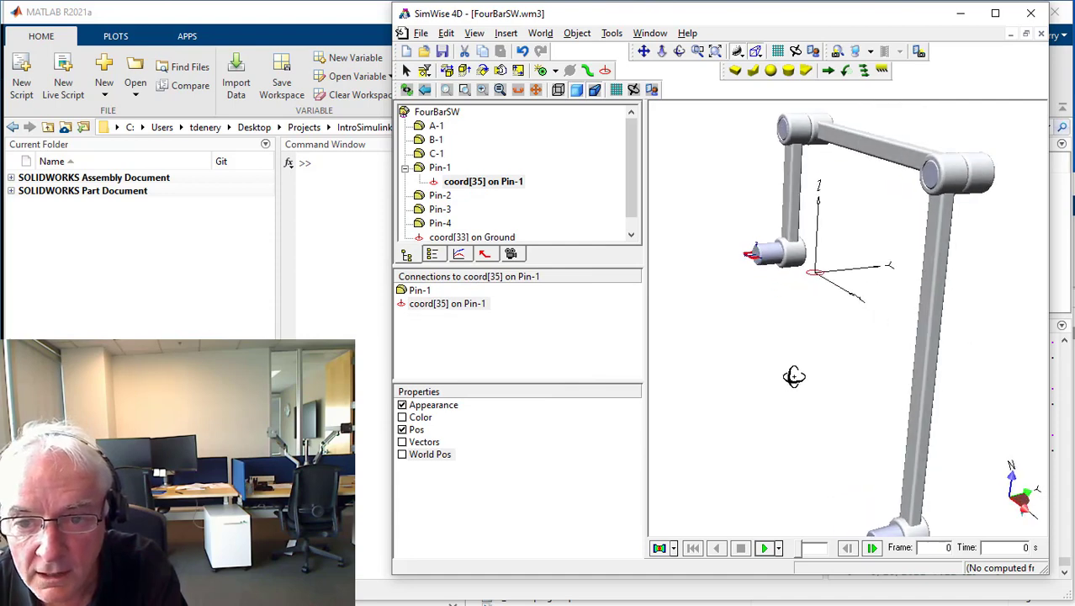
right_click(816, 276)
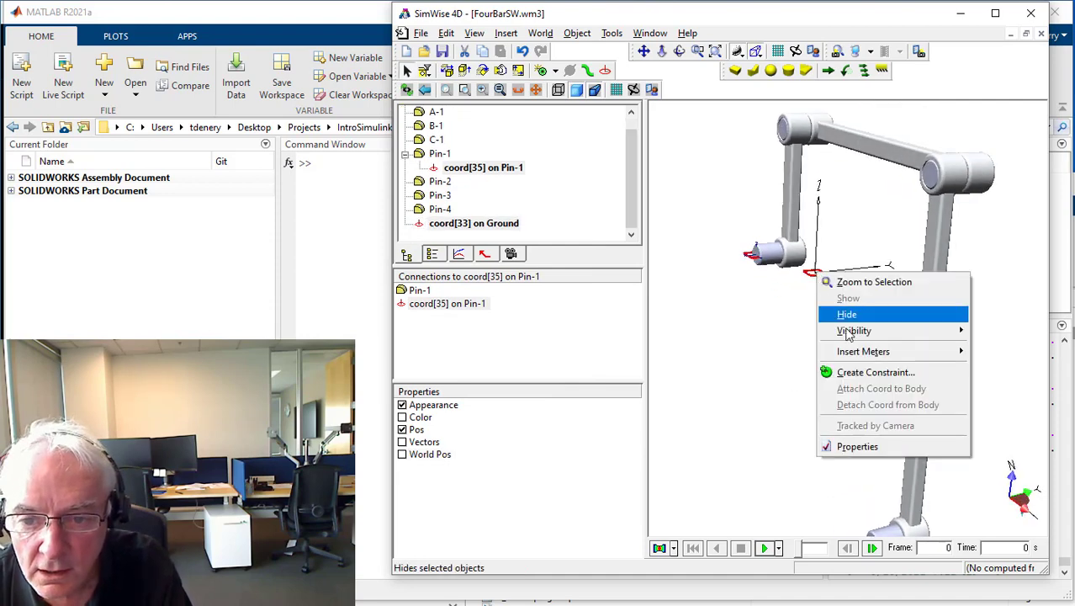
left_click(869, 376)
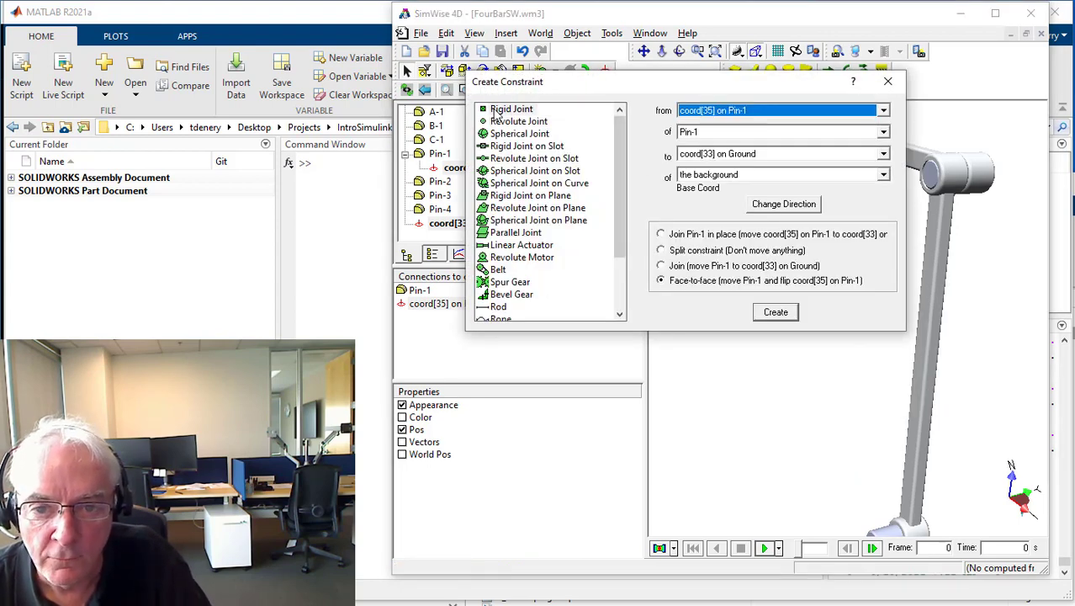
left_click(512, 108)
left_click(660, 265)
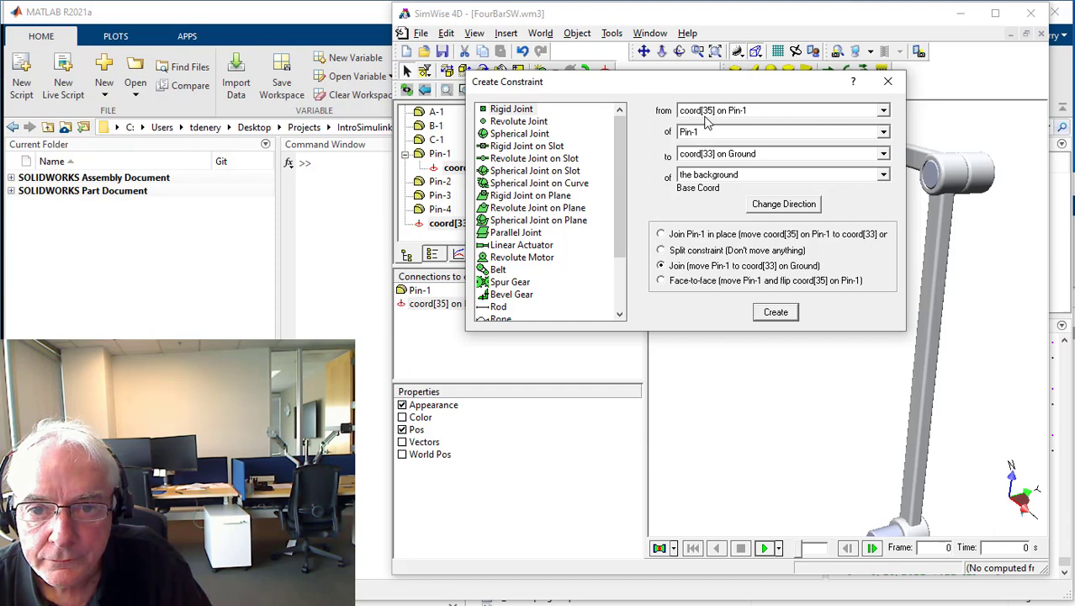
left_click(775, 313)
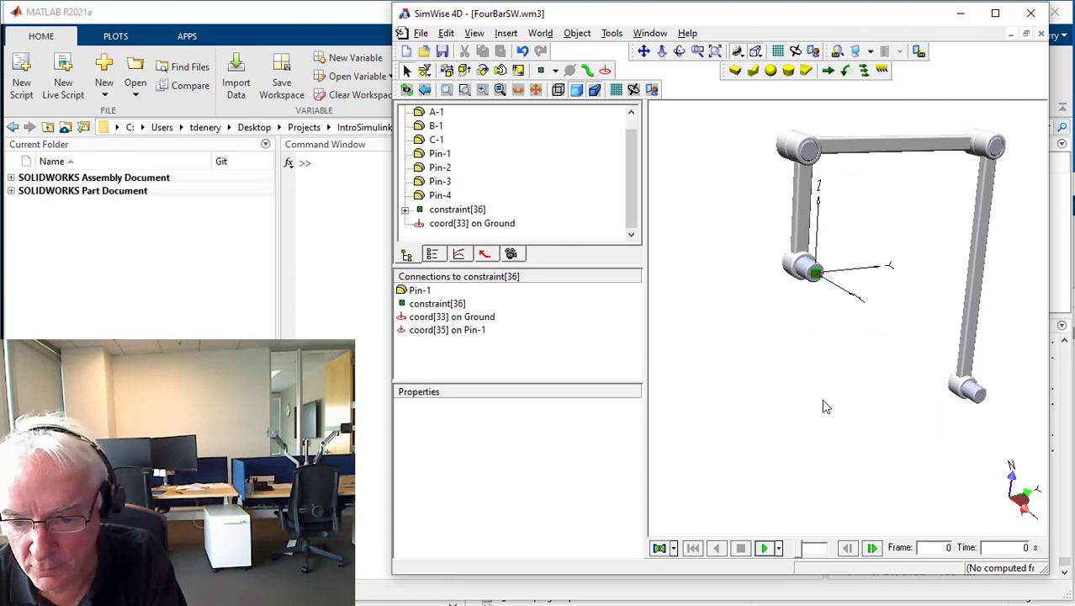
In front view, run the simulation, stop it and rewind to frame 0.
key("ctrl+1")
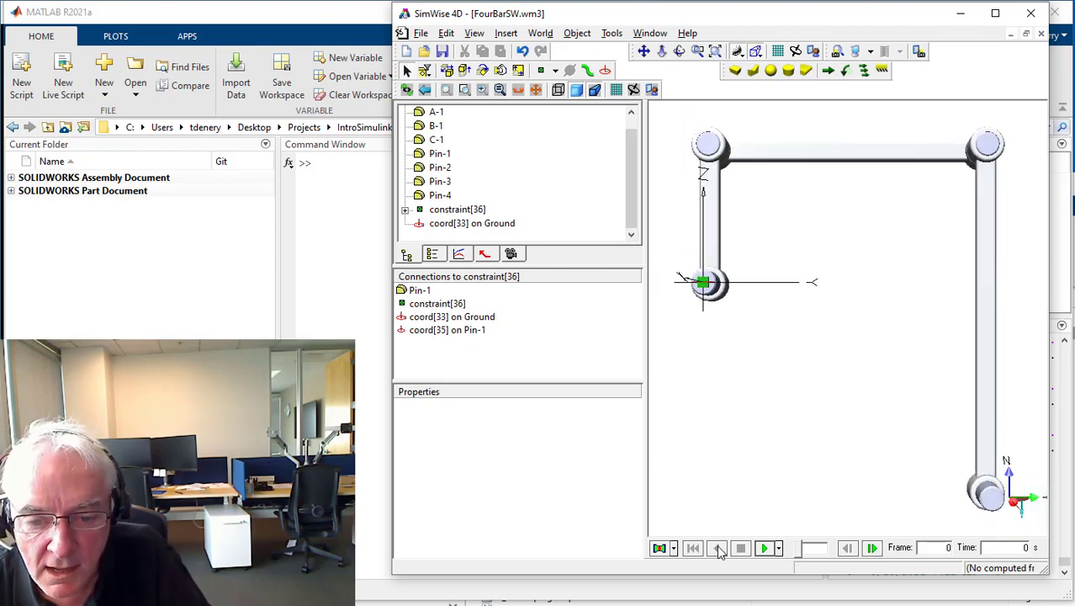
left_click(763, 549)
left_click(740, 548)
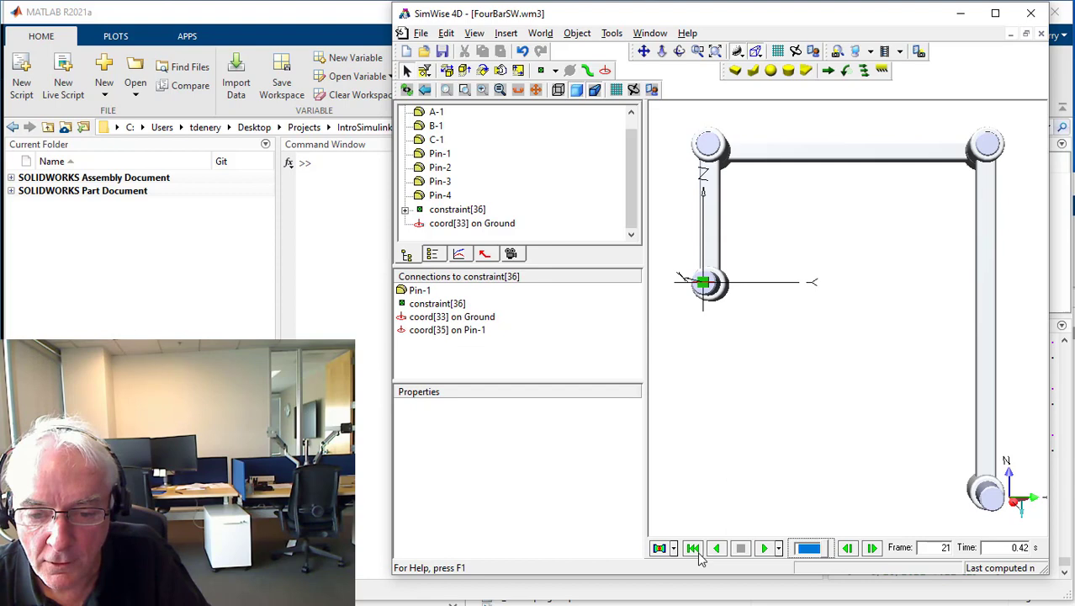
left_click(694, 549)
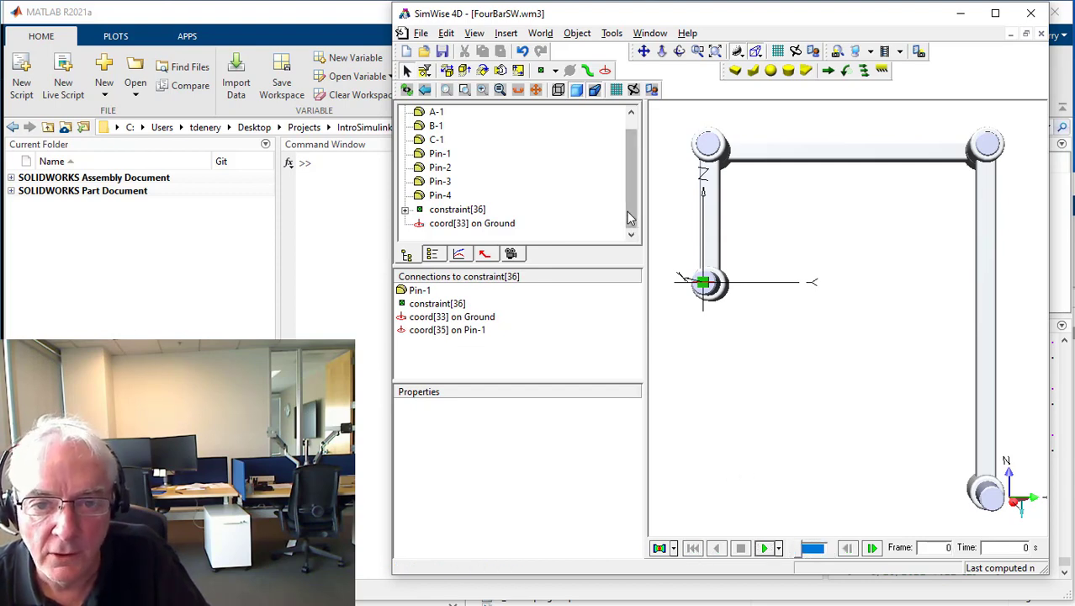
Turn off Rigidly Join Bodies on FourBarSW, then rerun and rewind the simulation.
scroll(631, 185, "up", 1)
left_click(448, 116)
left_click(449, 115)
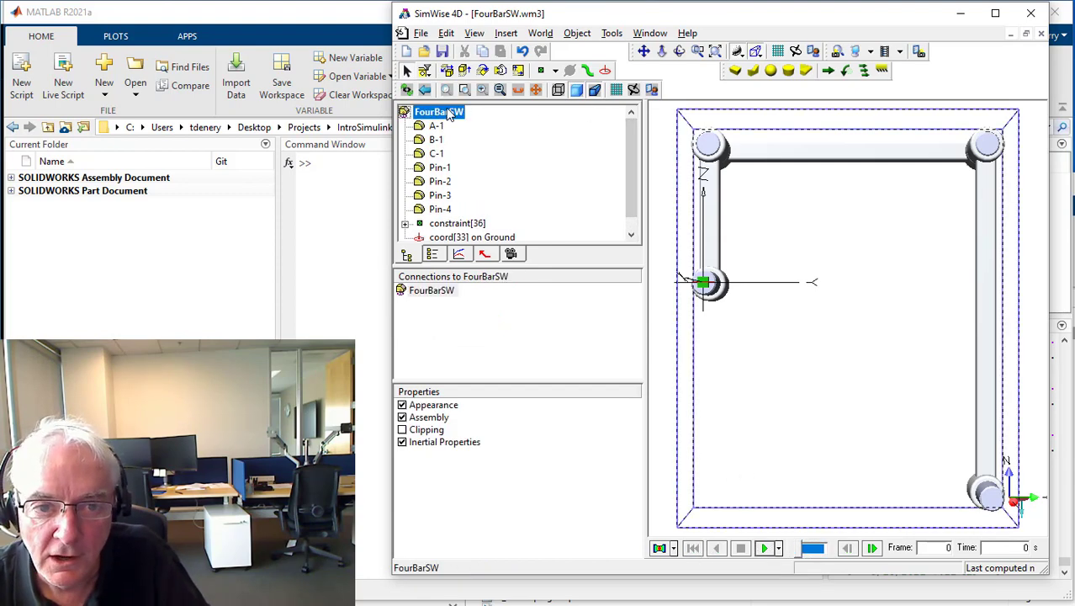
right_click(447, 117)
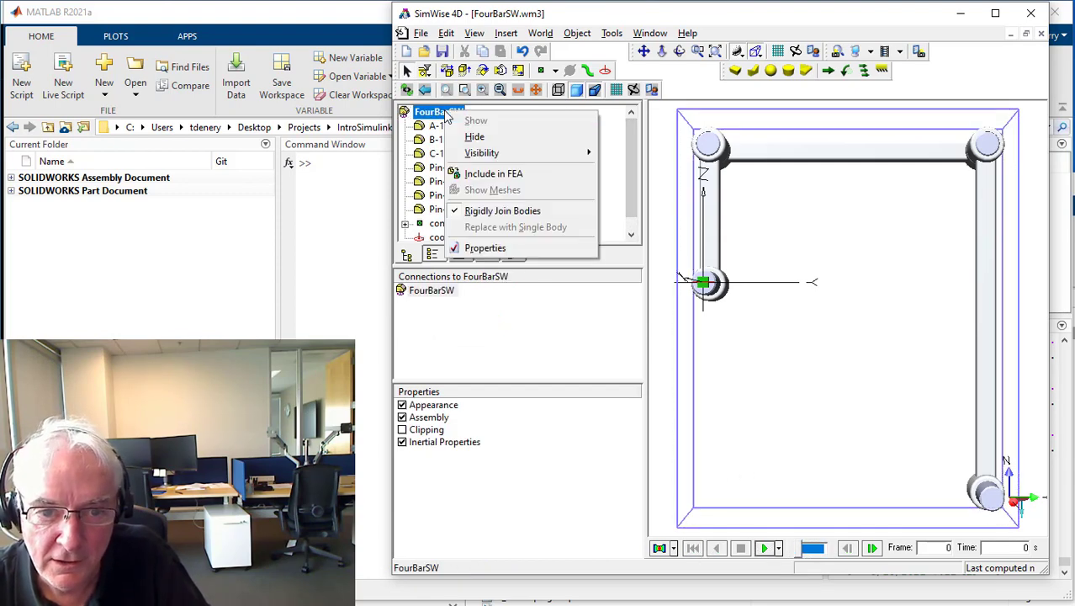
left_click(503, 210)
left_click(854, 485)
left_click(764, 548)
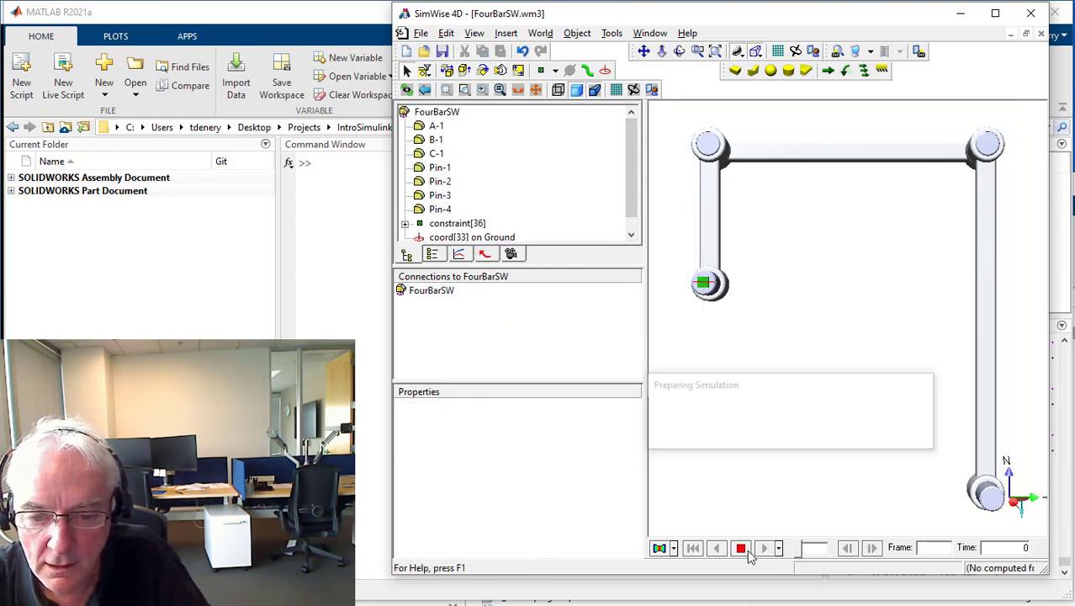
left_click(740, 547)
left_click(693, 549)
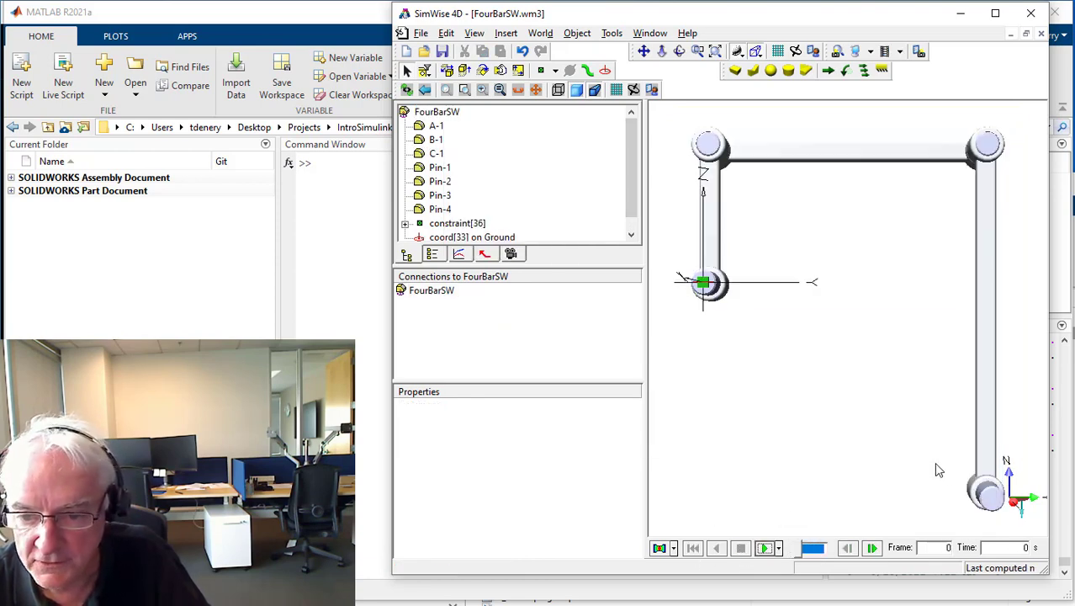
Inspect Pin-4's properties, then run the simulation again and rewind it.
left_click(993, 493)
right_click(994, 499)
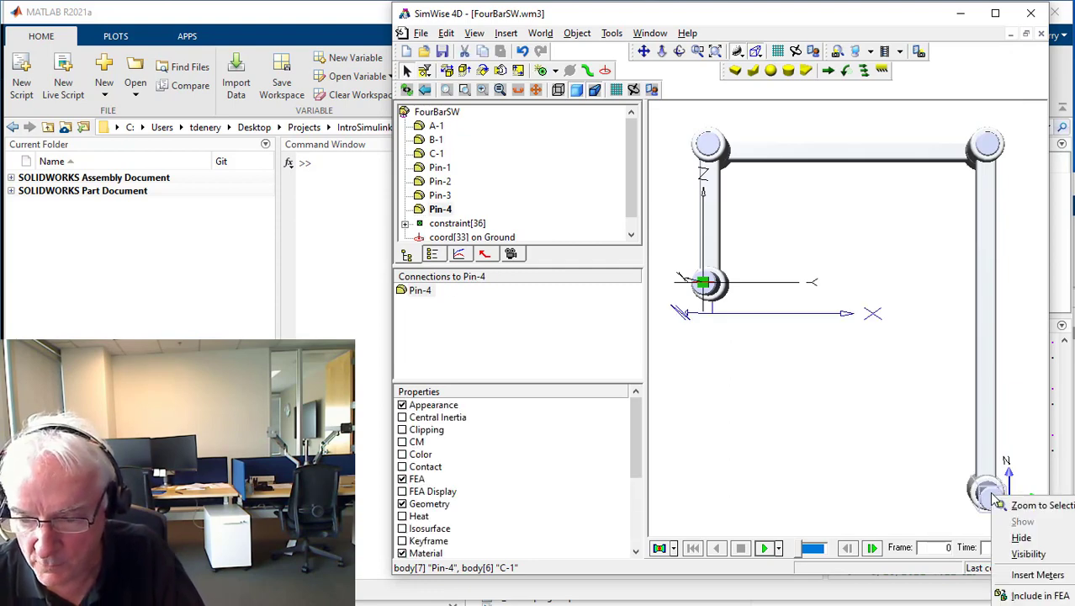
left_click(927, 512)
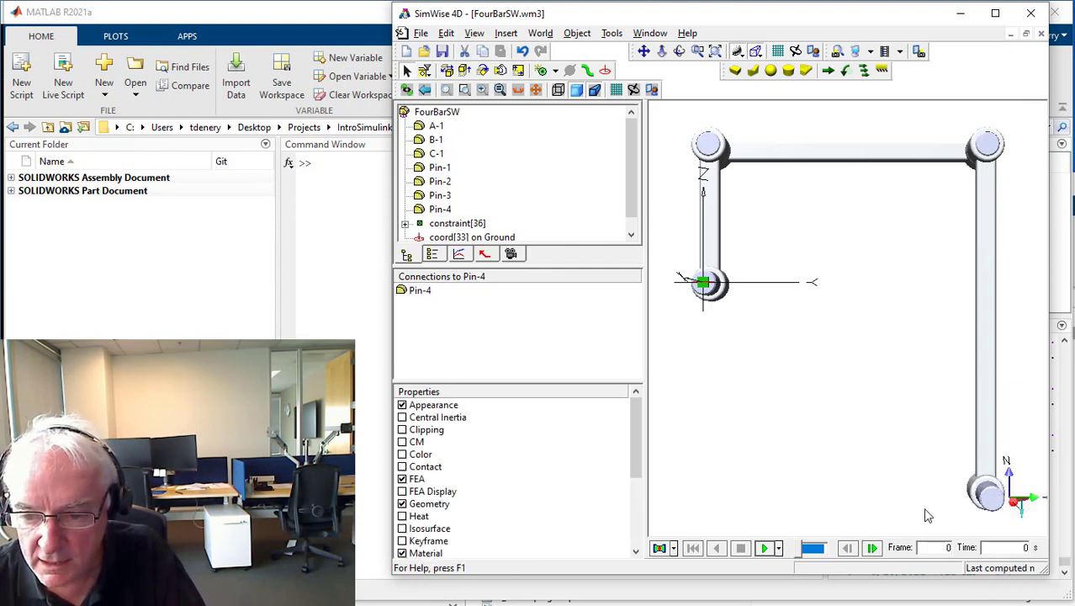
double_click(991, 498)
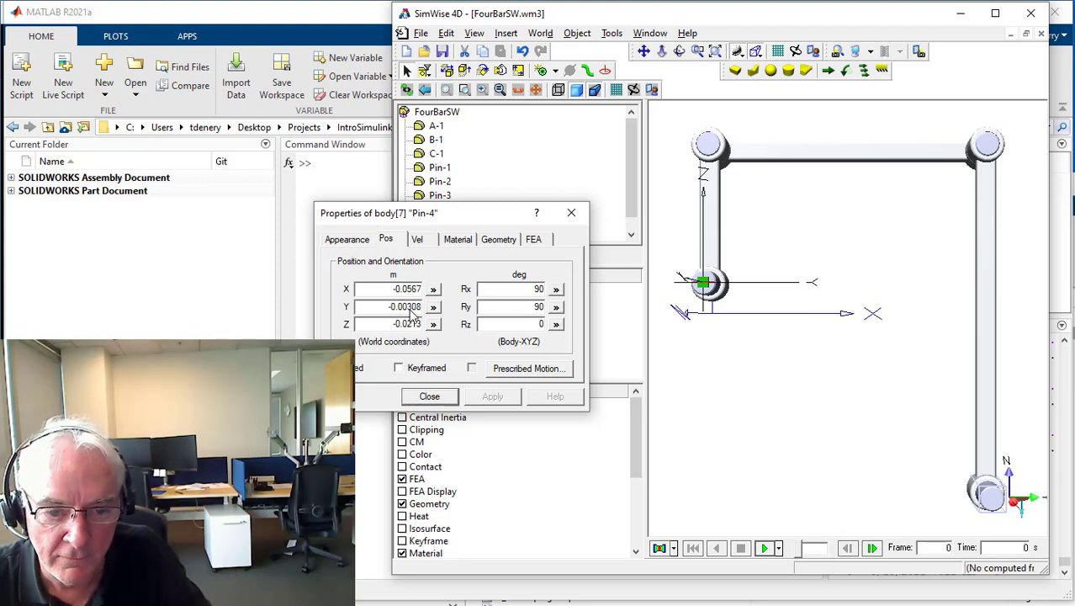
left_click(430, 396)
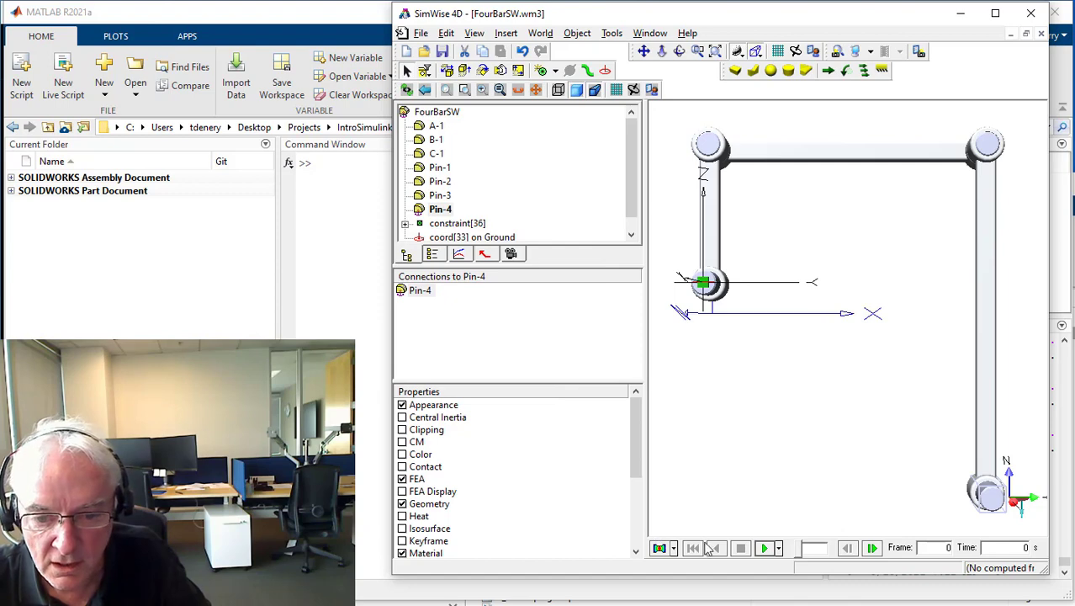
left_click(767, 548)
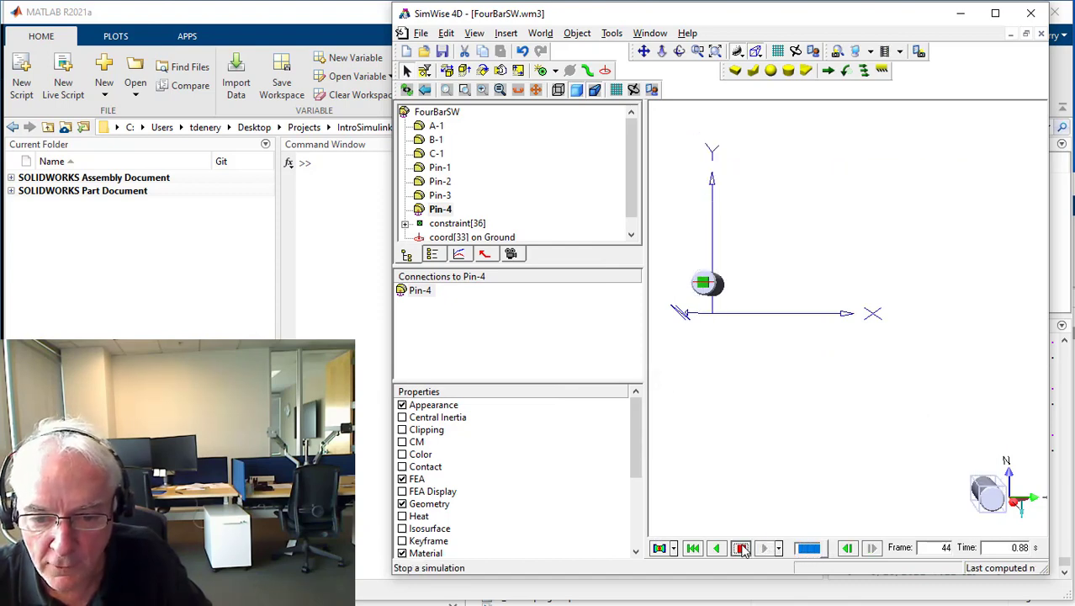
left_click(741, 548)
left_click(693, 548)
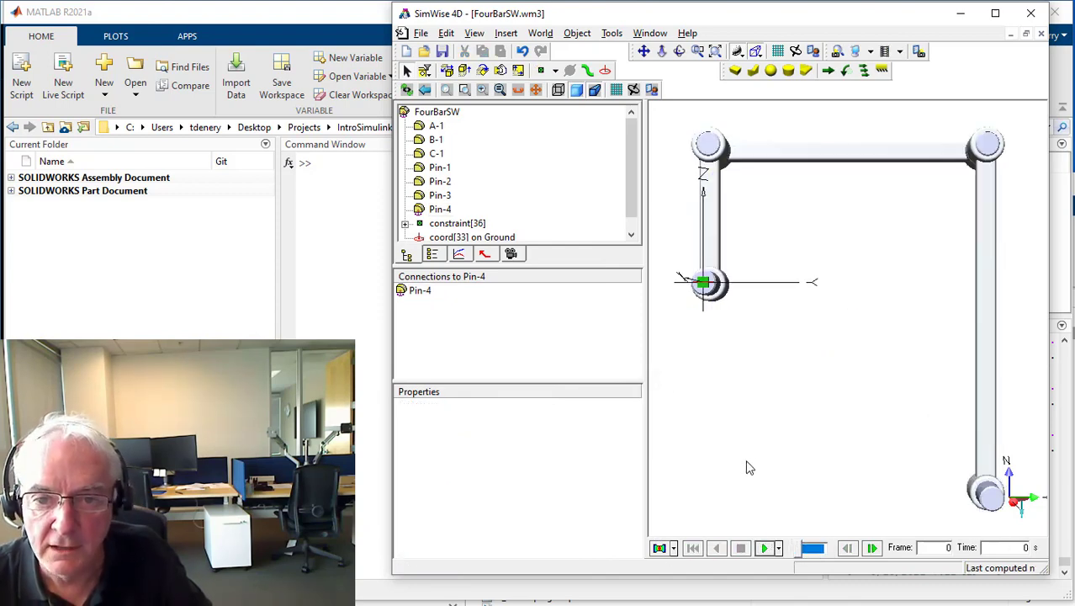
Hide all bodies except links A-1 and C-1 and angle the view.
left_click(706, 219)
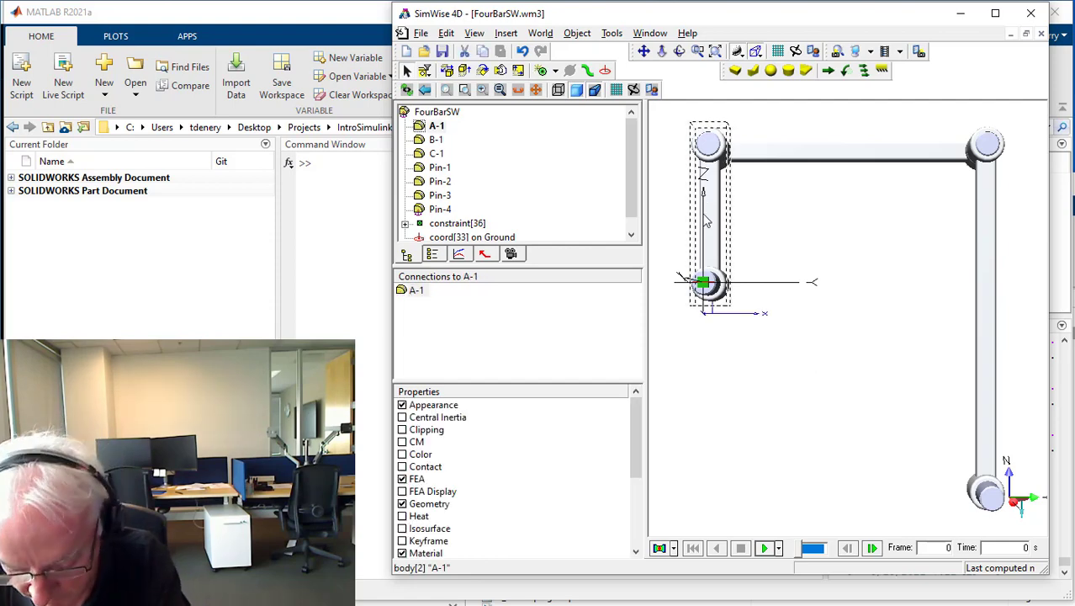
left_click(983, 271)
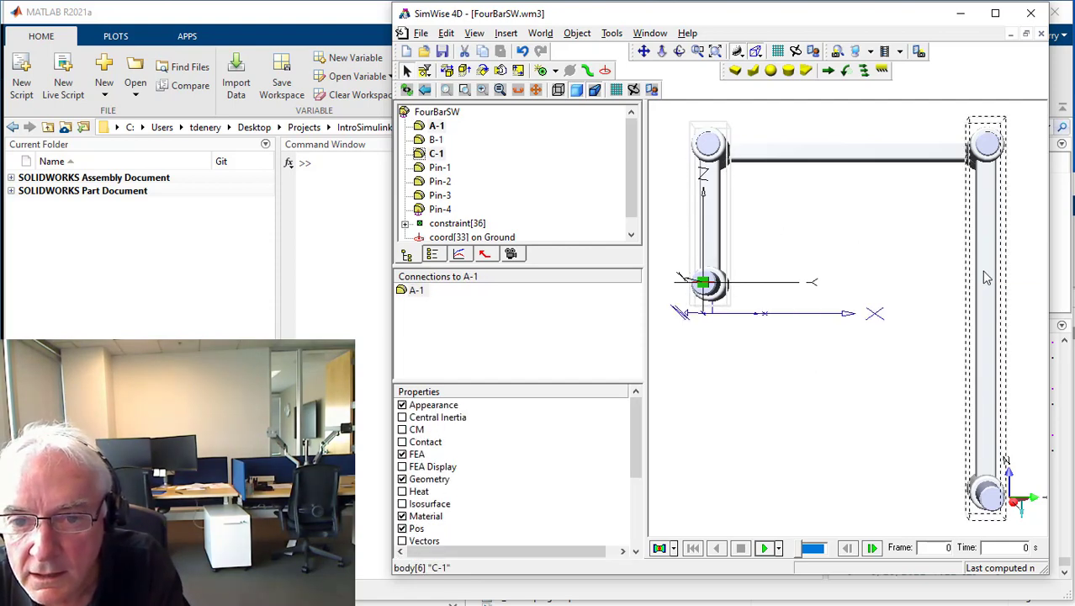
left_click(714, 219)
right_click(718, 217)
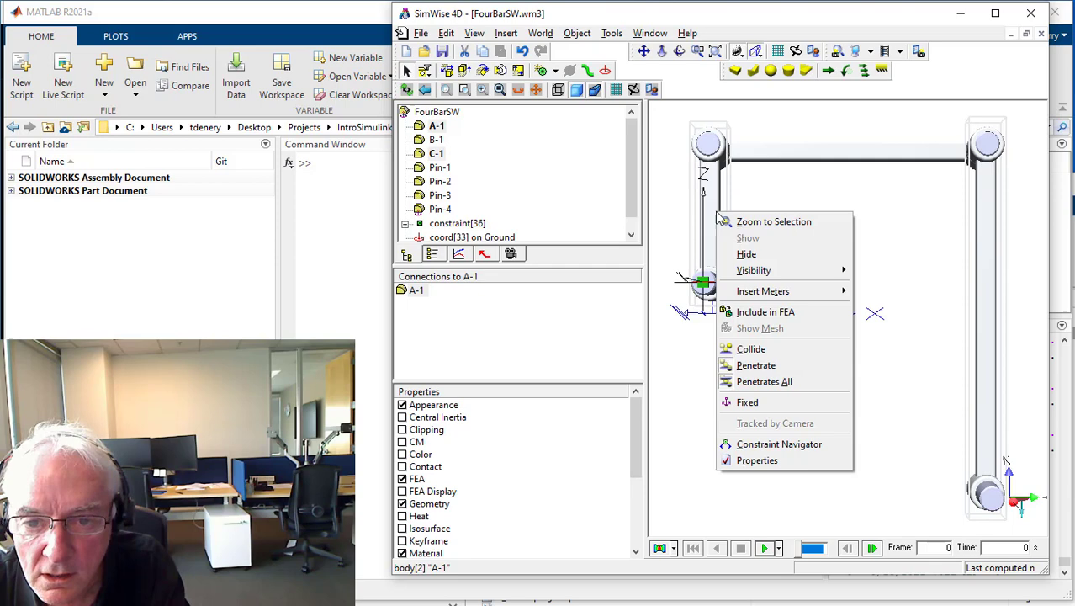
mouse_move(779, 271)
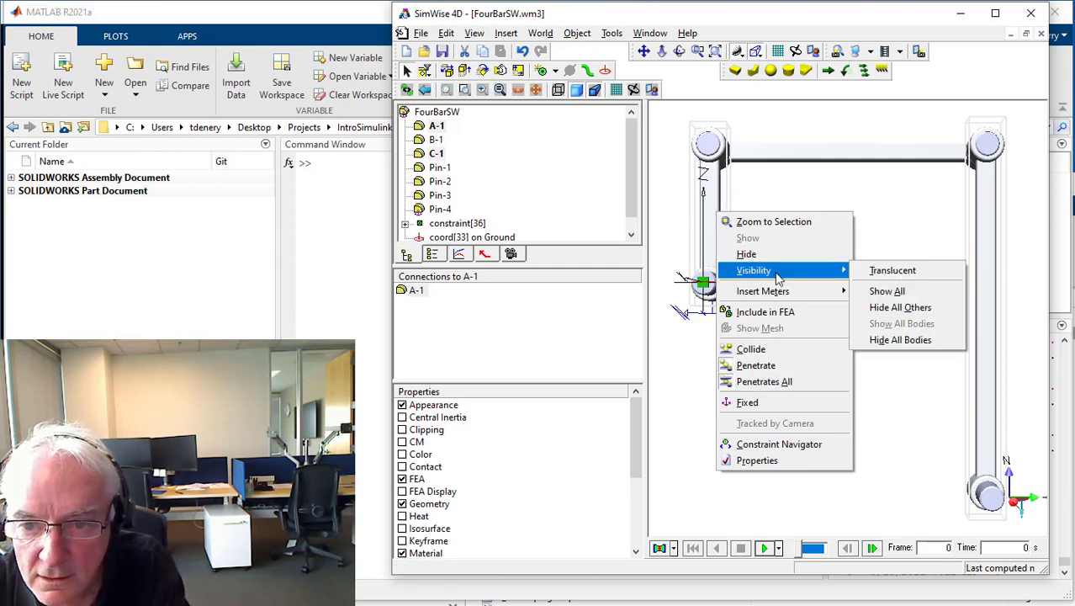
left_click(885, 308)
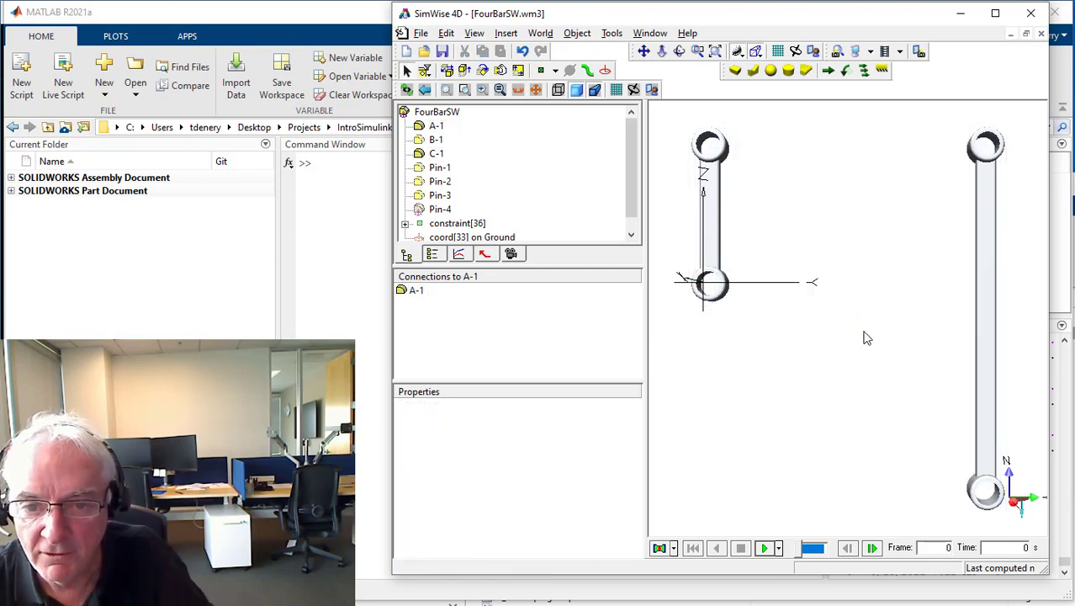
left_click_drag(869, 360, 853, 379)
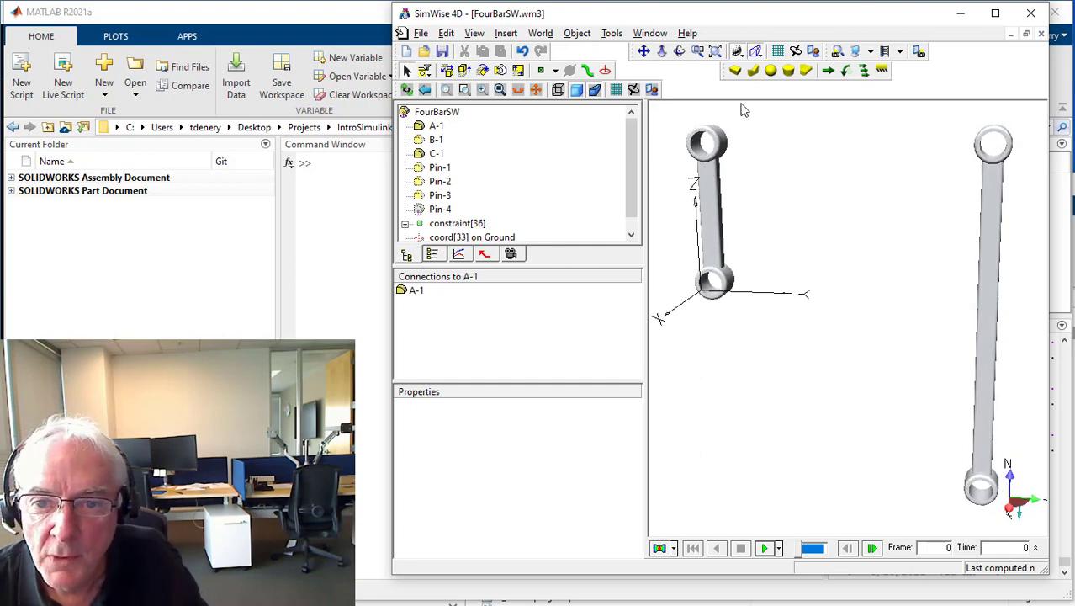
Place coordinate systems at the top and bottom hole centres of A-1 and C-1.
left_click(605, 71)
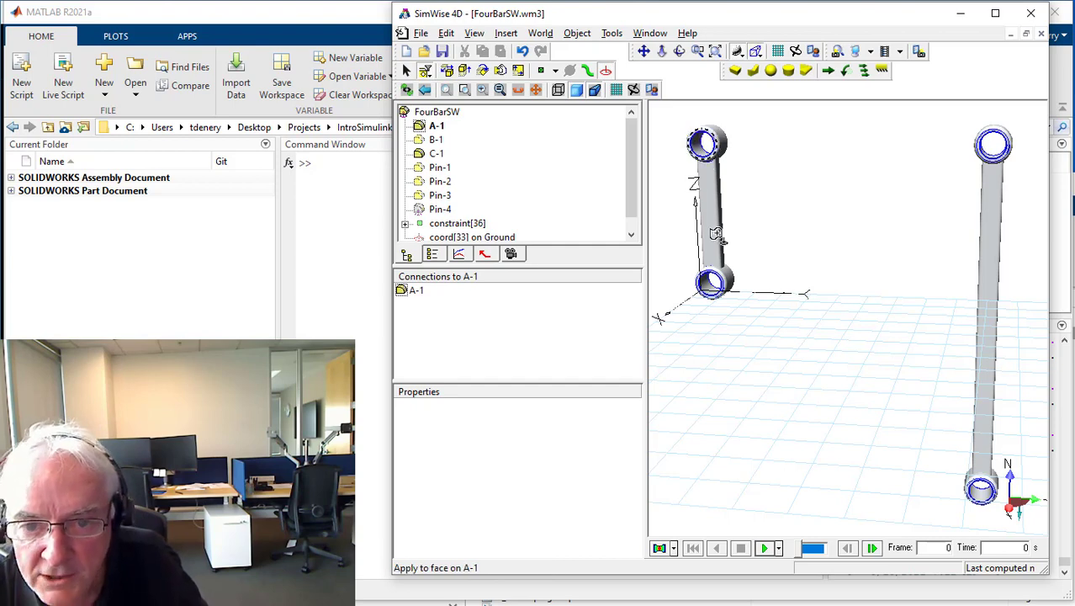
left_click(710, 283)
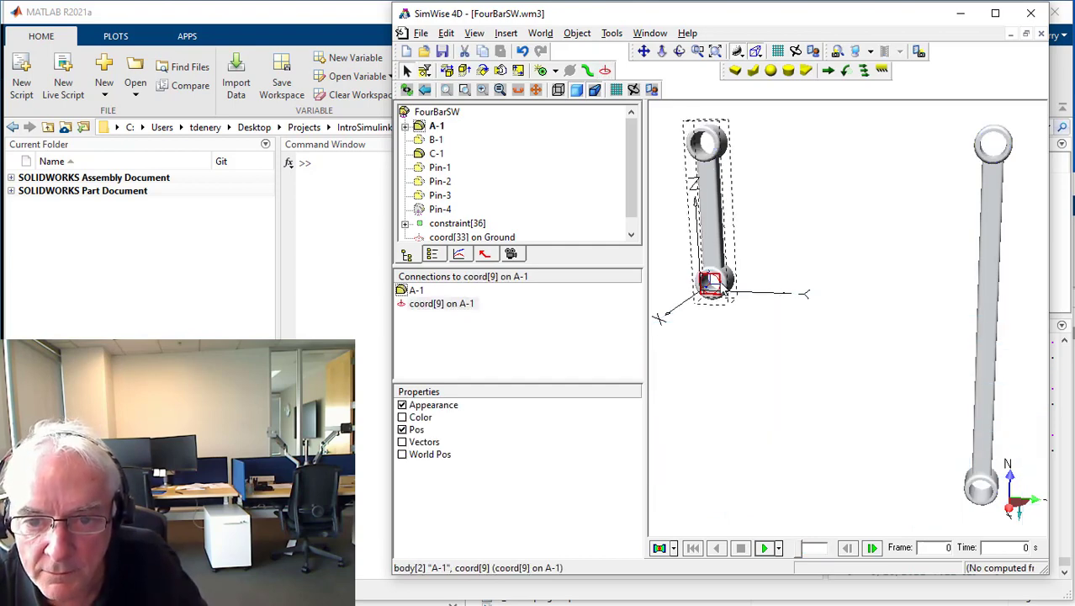
left_click(606, 72)
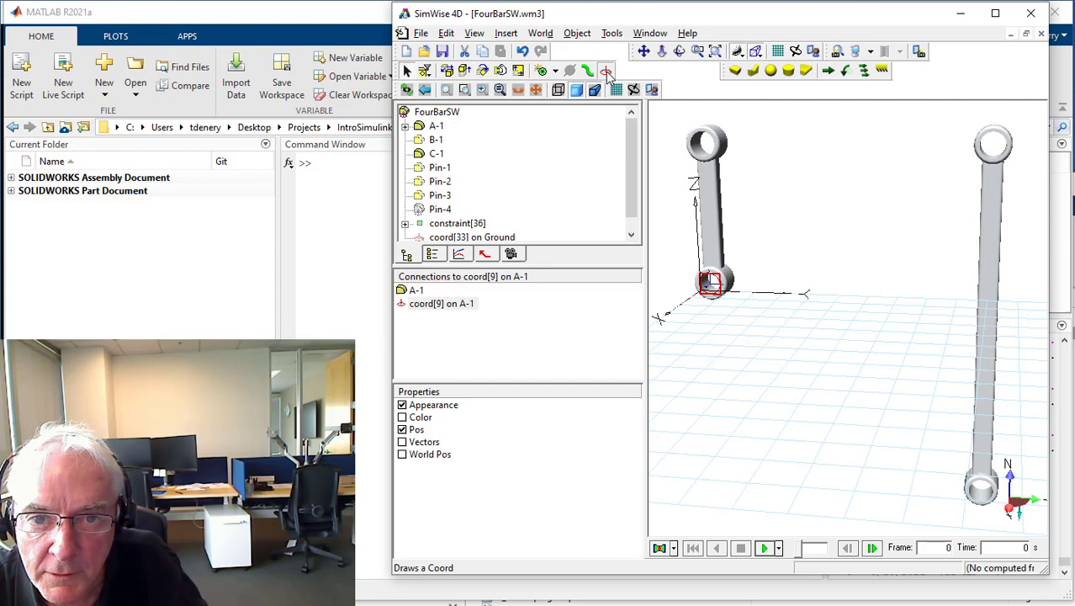
left_click(714, 144)
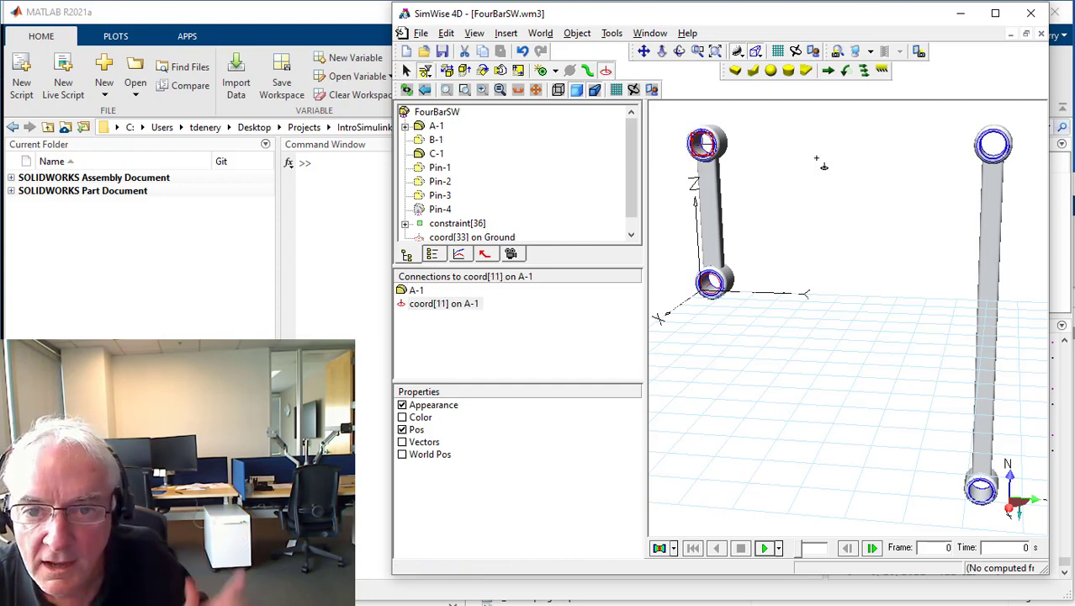
left_click(983, 145)
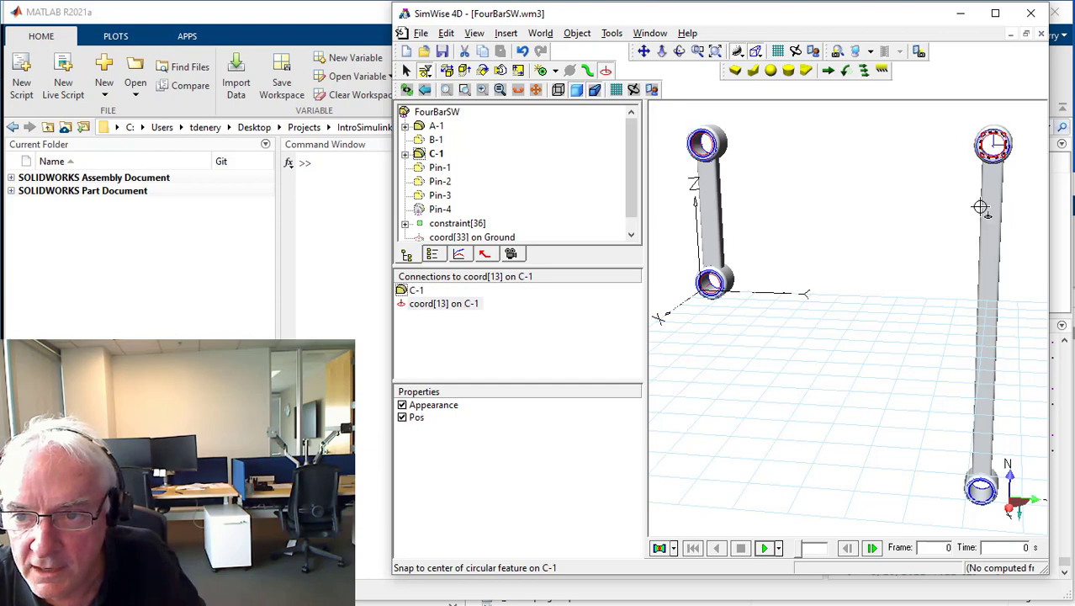
left_click(989, 491)
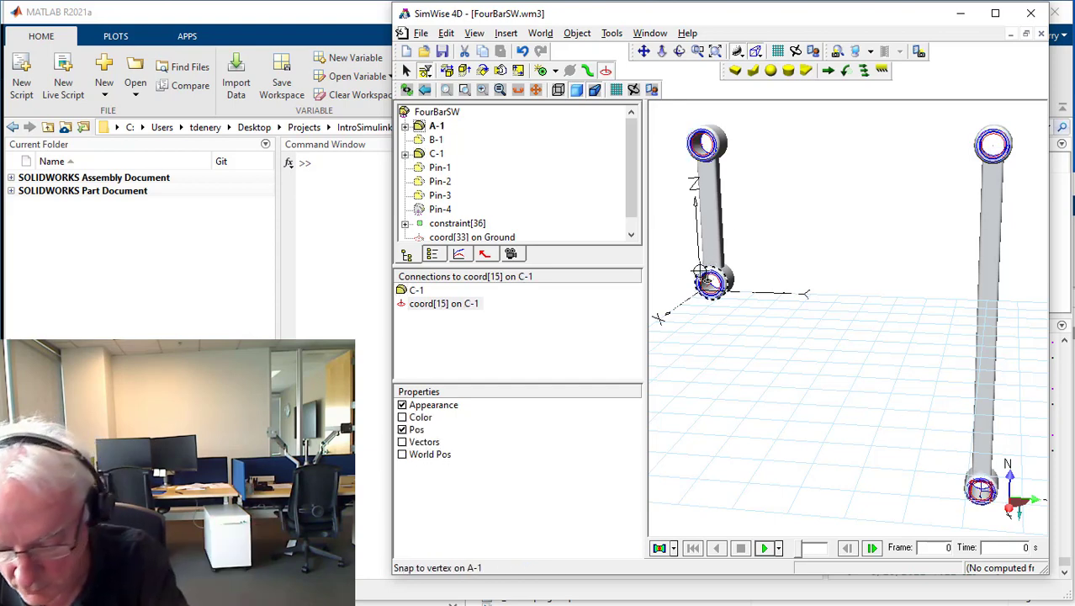
Run the linkage simulation, stop it, and rewind to frame 0.
left_click(766, 548)
left_click(740, 548)
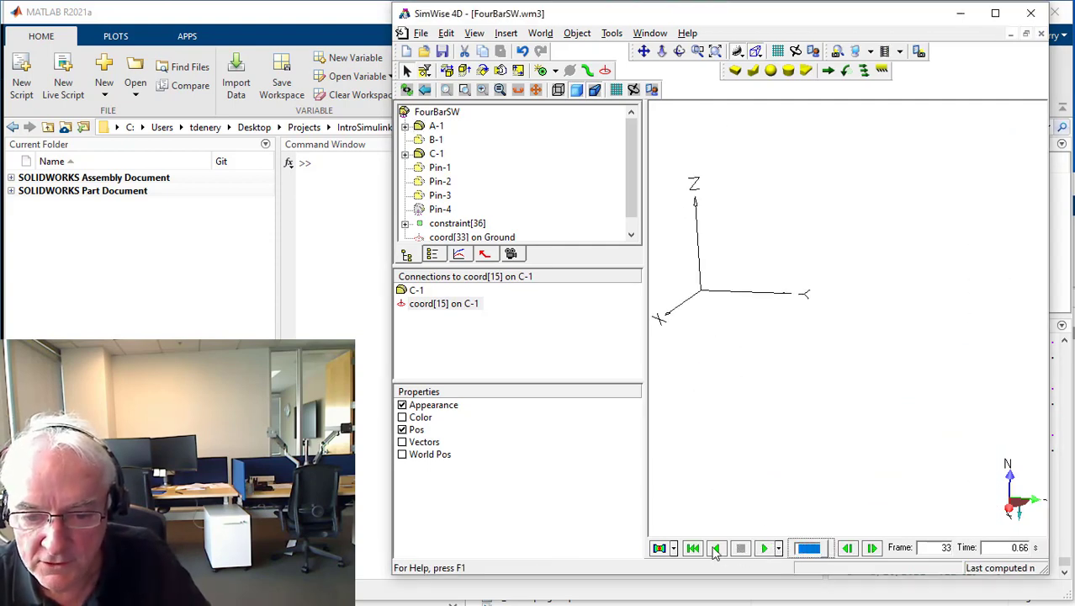
left_click(693, 548)
Show all hidden bodies of FourBarSW, including top link B-1 and the pins.
left_click(439, 113)
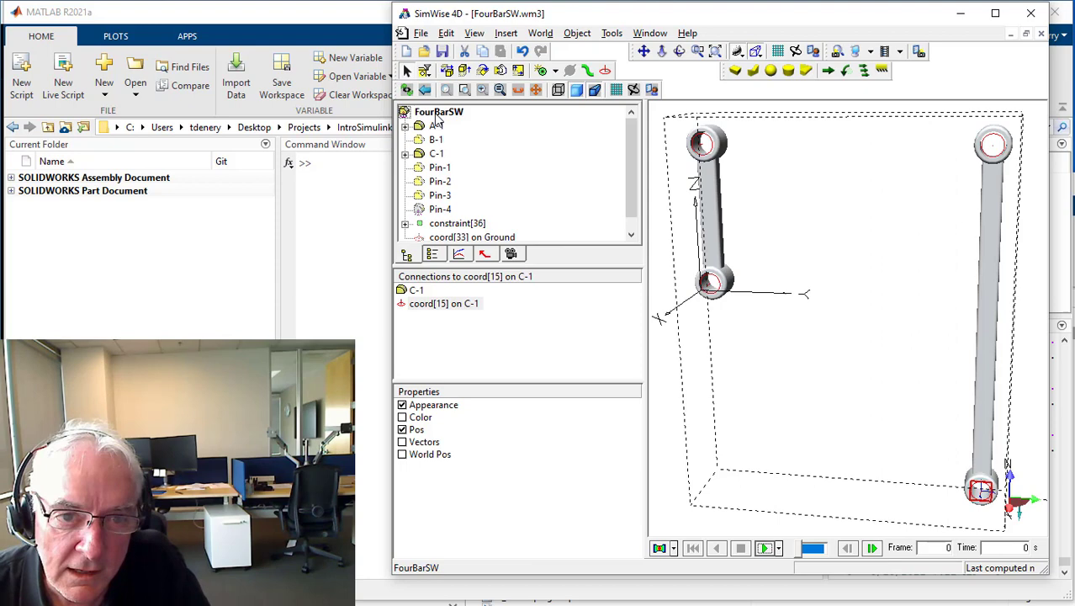
right_click(437, 116)
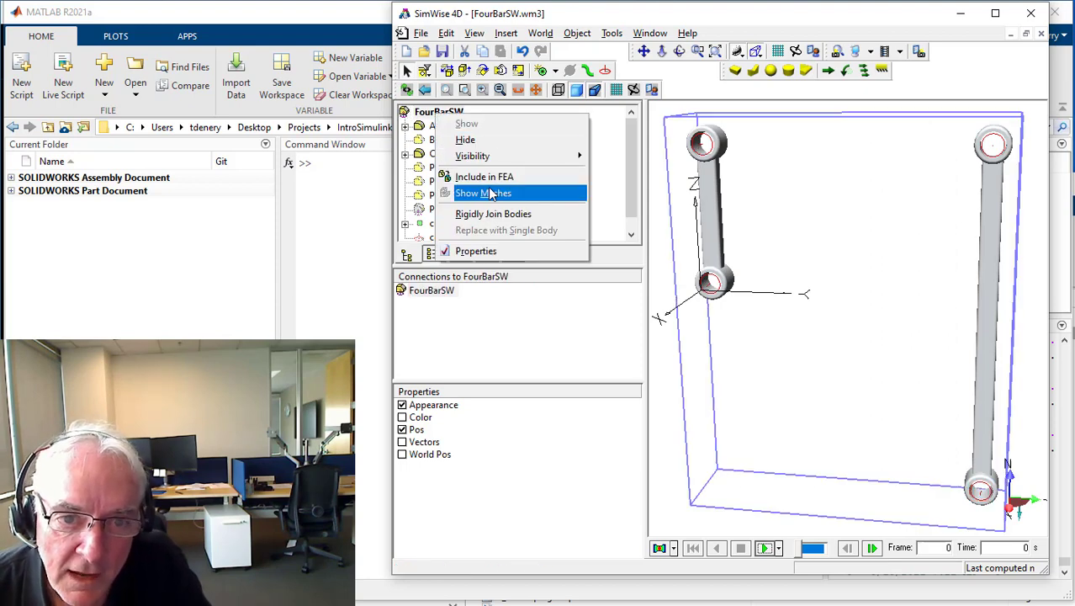
mouse_move(472, 157)
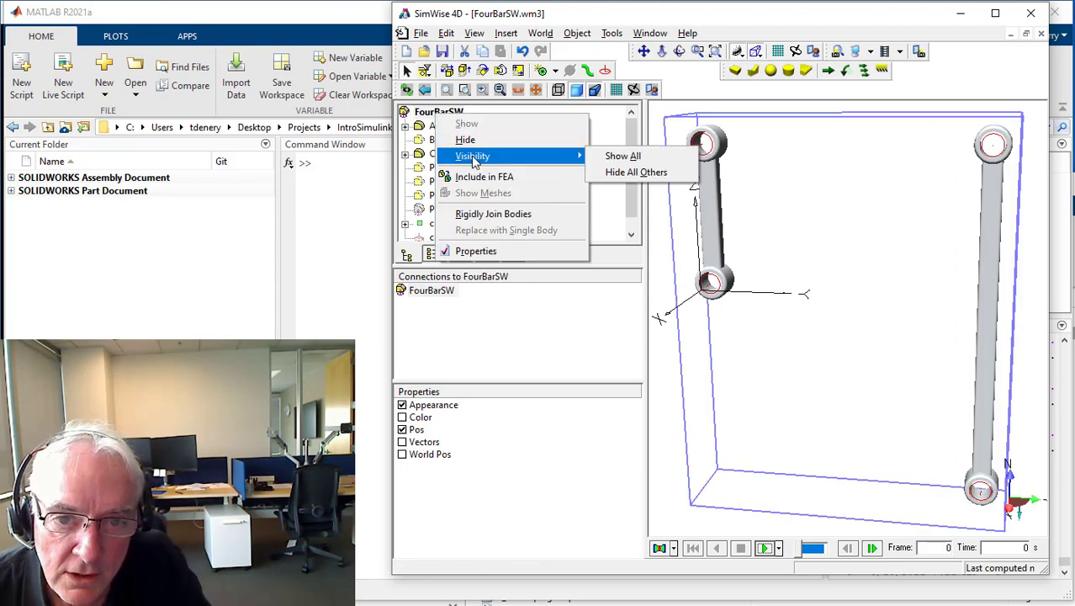
left_click(644, 157)
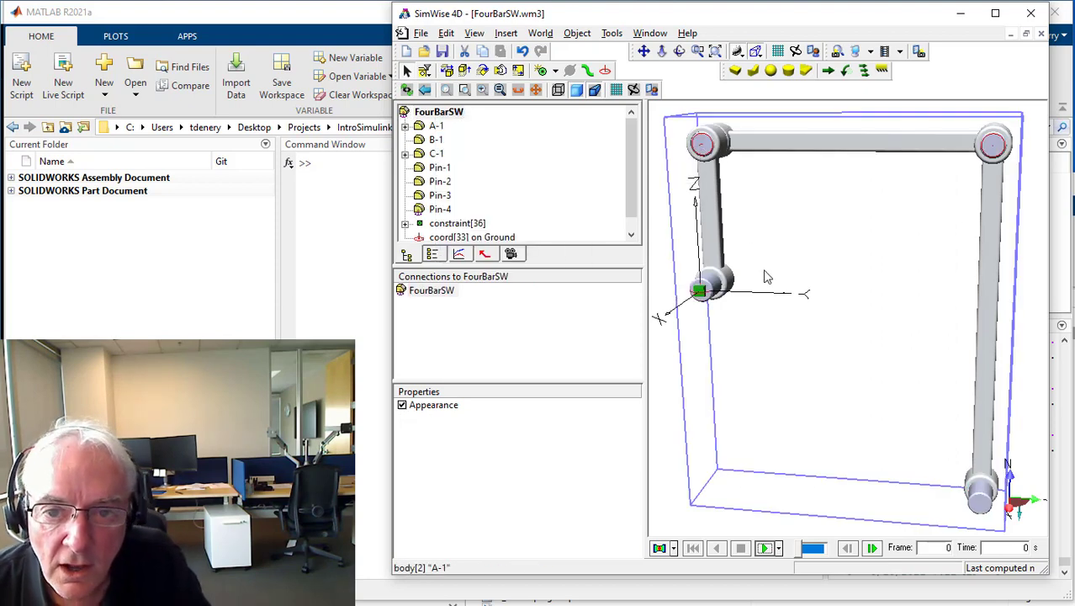
left_click(831, 398)
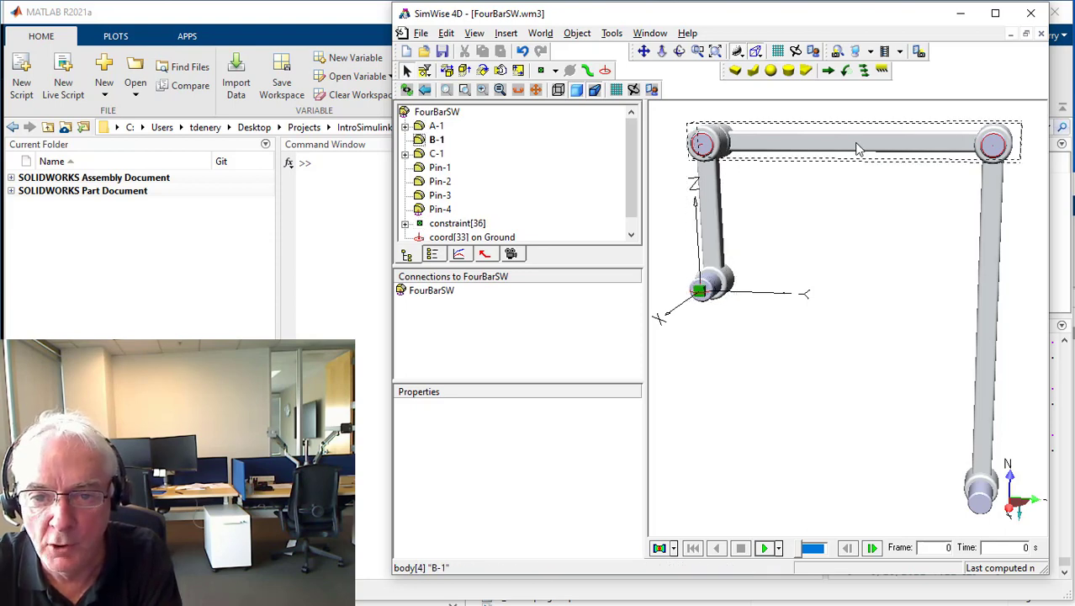
Hide Pin-1 and select coord[9] on link A-1.
left_click(714, 286)
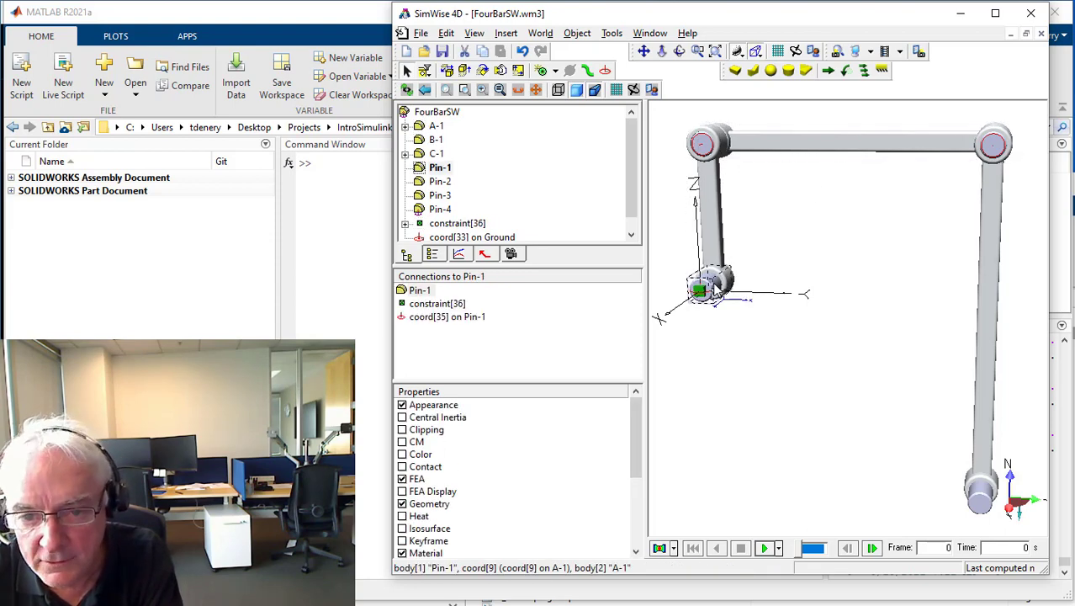
right_click(714, 285)
left_click(732, 310)
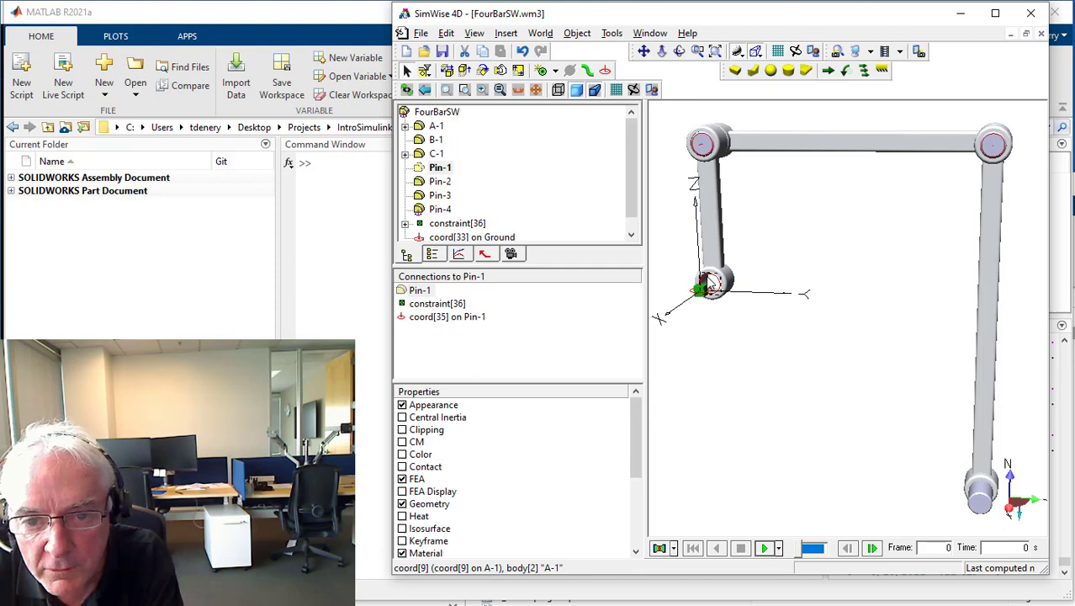
left_click(713, 284)
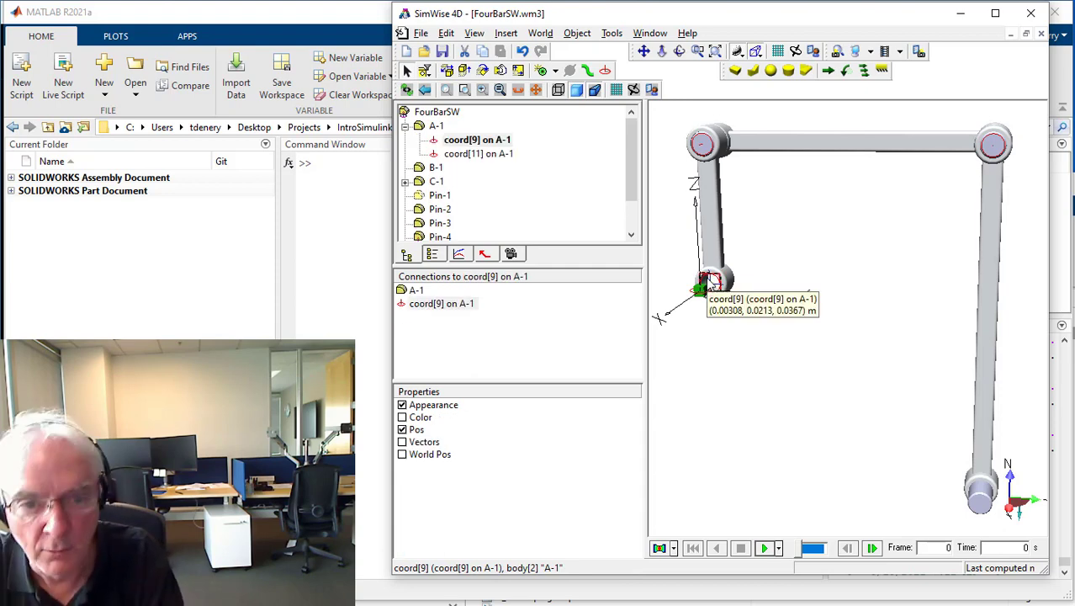
left_click(729, 293)
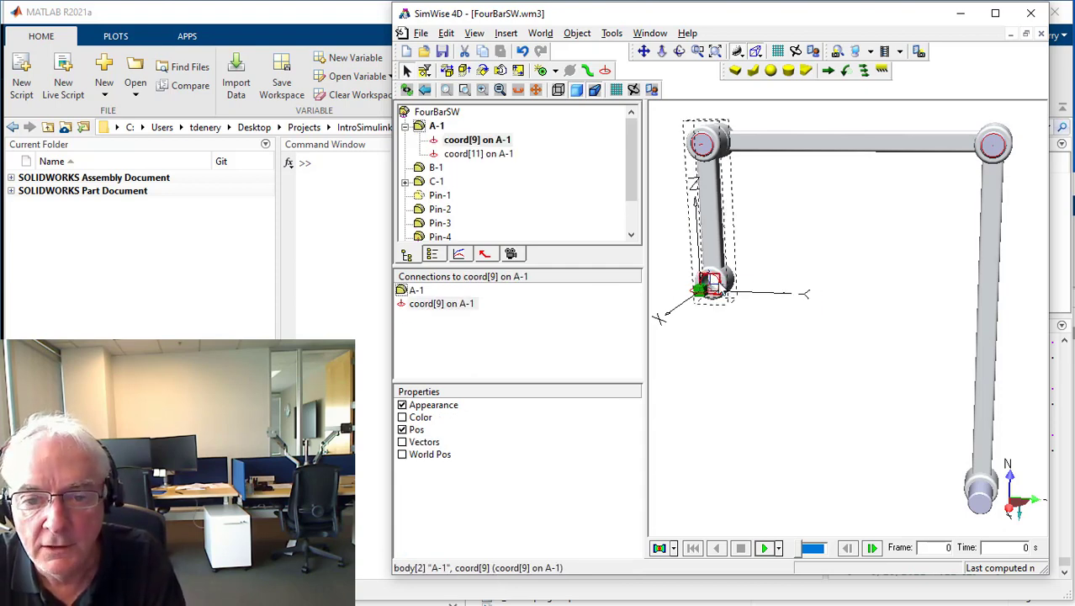
left_click(471, 143)
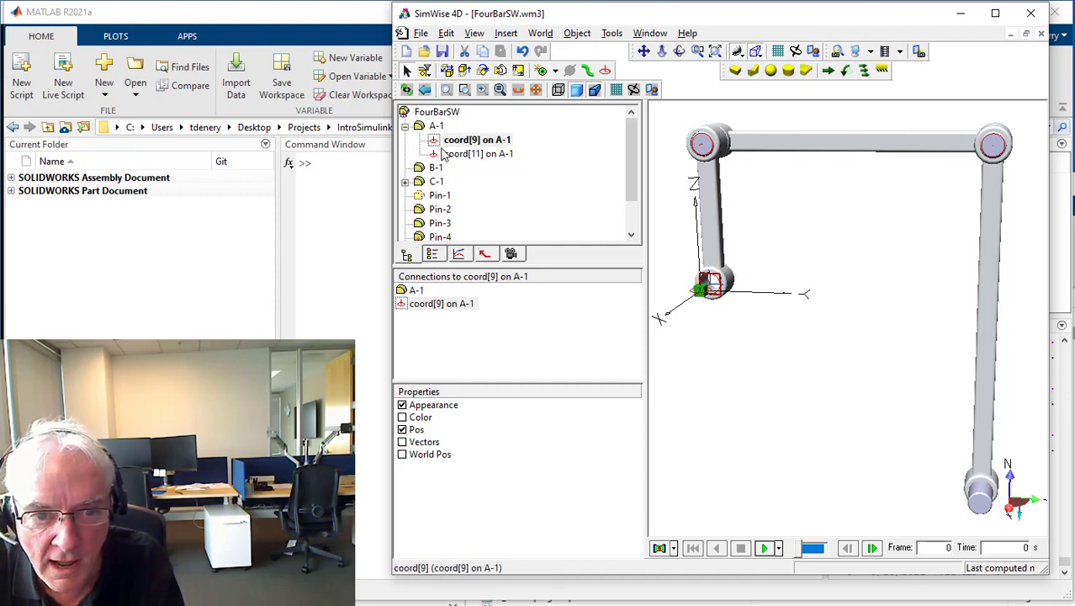
Create a revolute joint from Pin-1 to coord[9] on A-1.
left_click(424, 200)
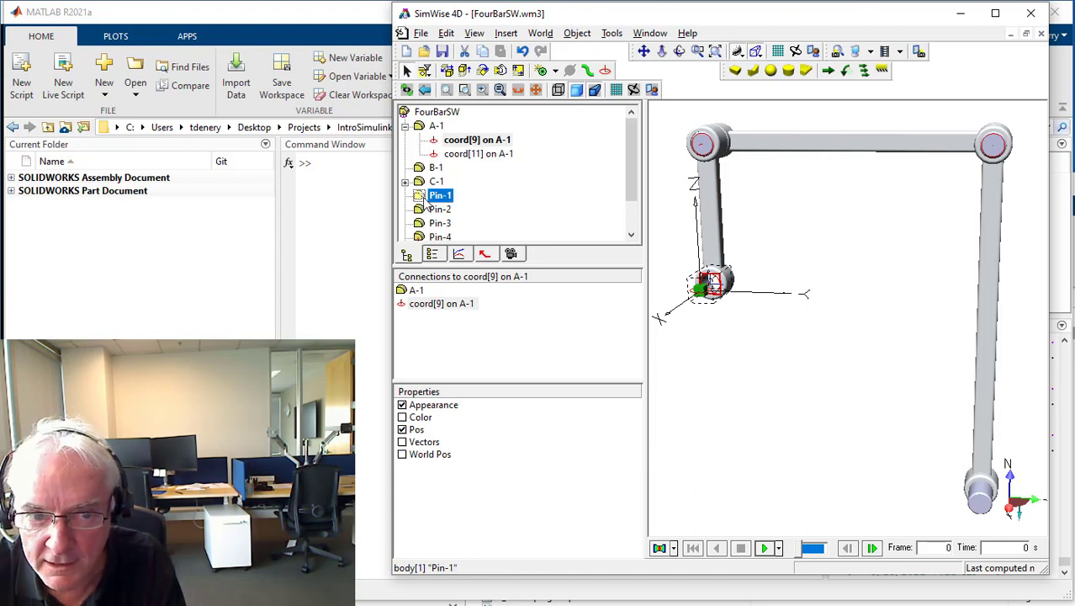
right_click(426, 200)
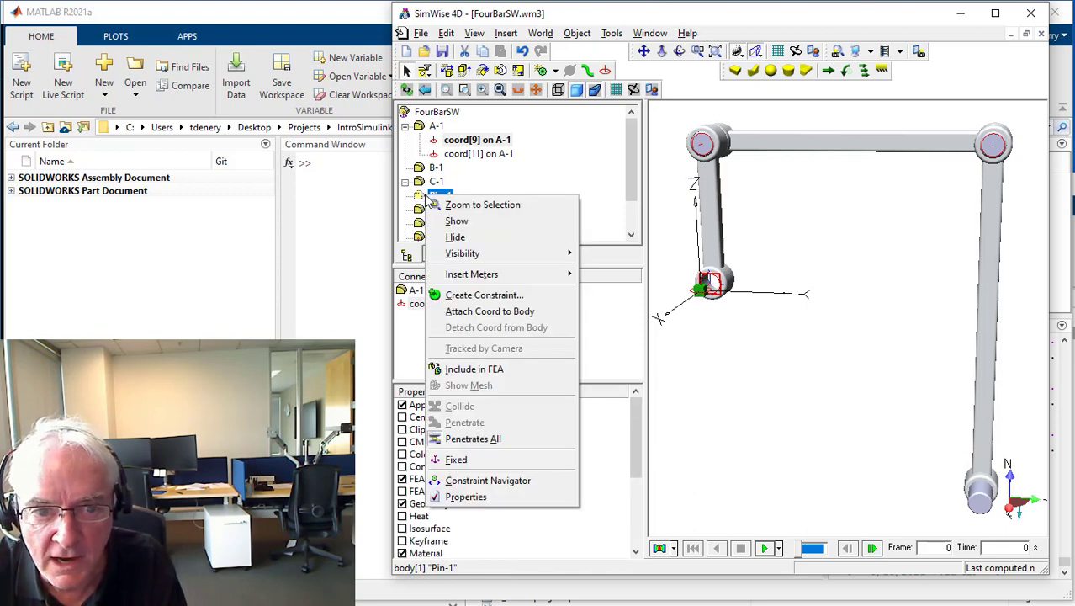
left_click(462, 293)
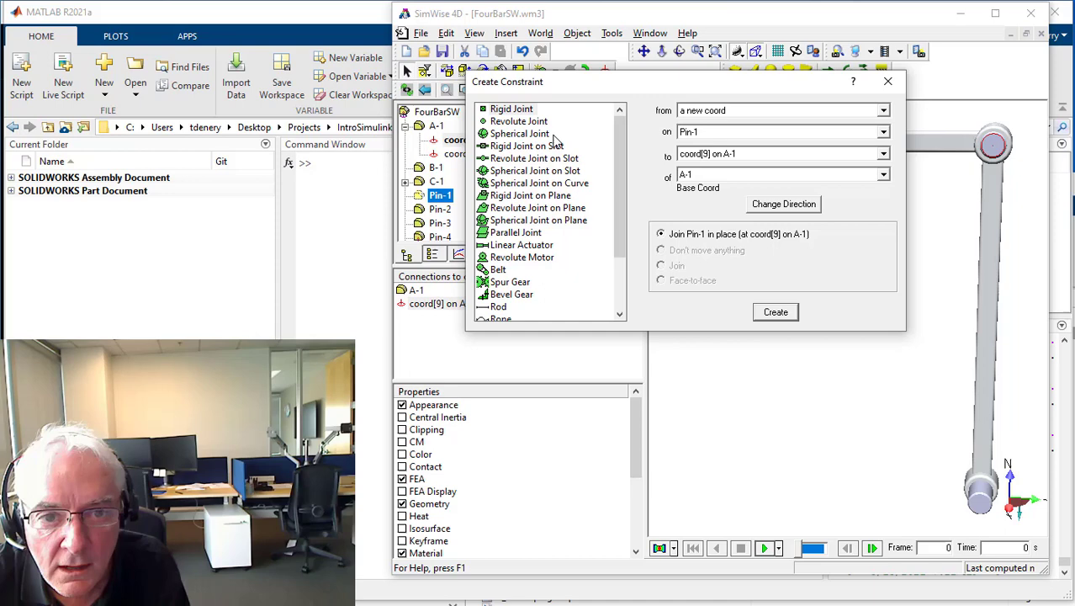
left_click(531, 122)
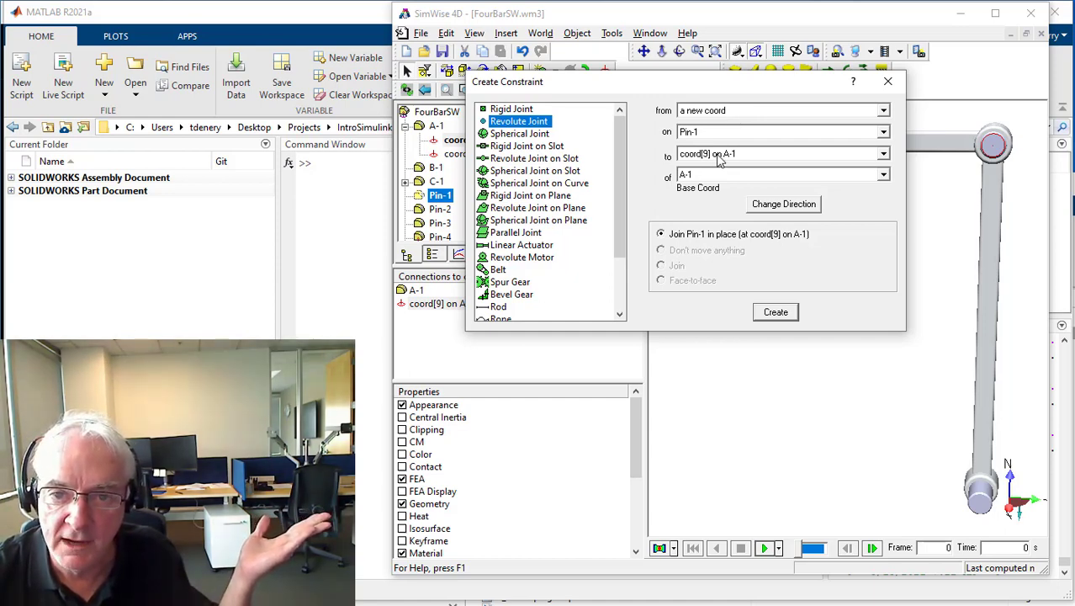
left_click(775, 312)
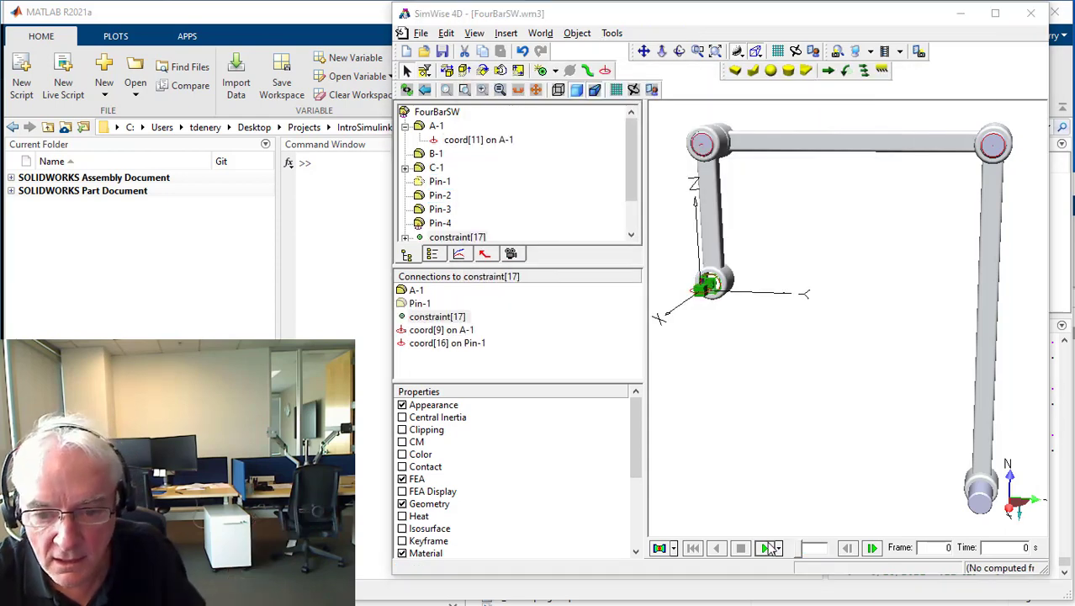
Test the new Pin-1 joint with a simulation run, then rewind to frame 0.
left_click(766, 548)
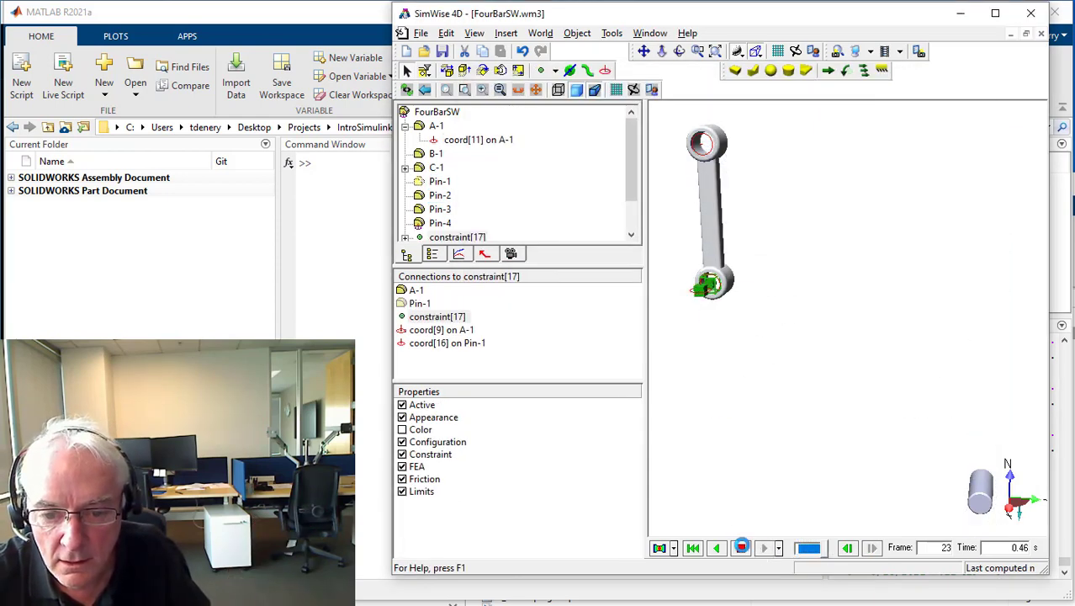
left_click(741, 547)
left_click(693, 548)
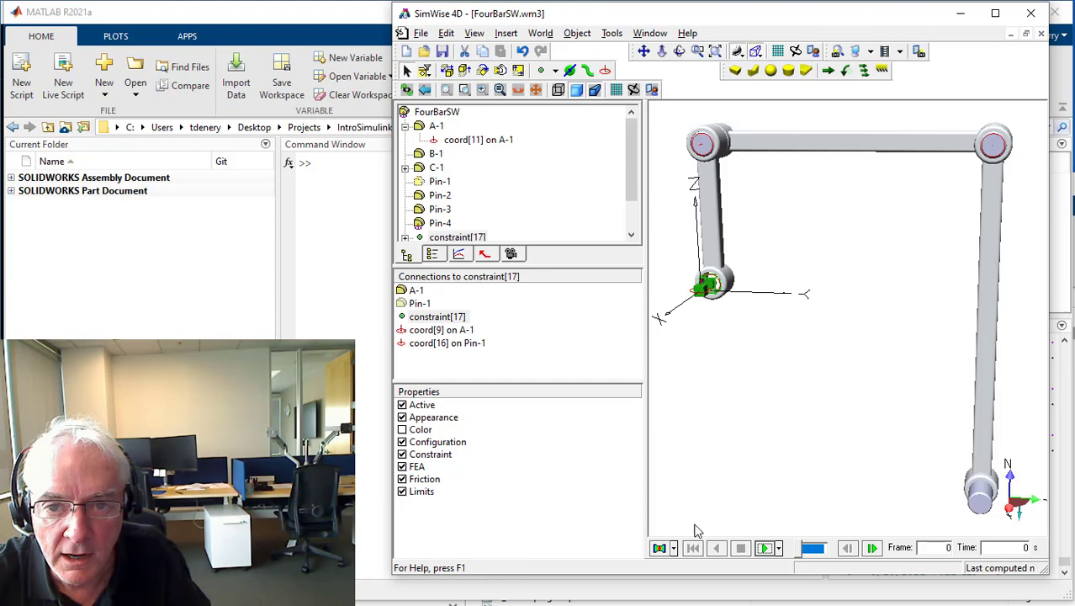
Make Pin-1 visible again.
left_click(419, 303)
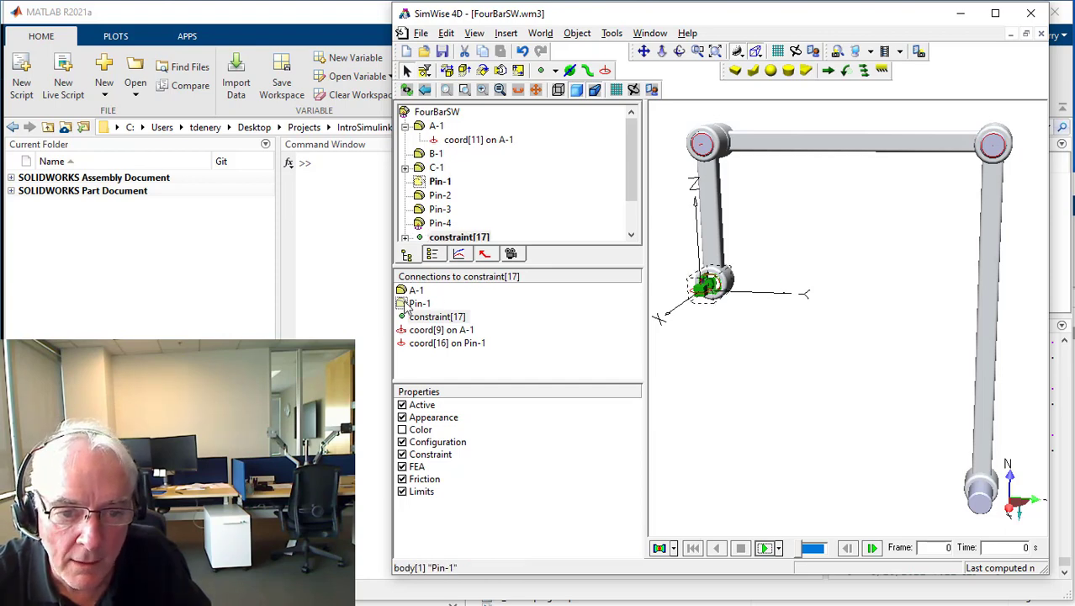
right_click(413, 301)
left_click(436, 328)
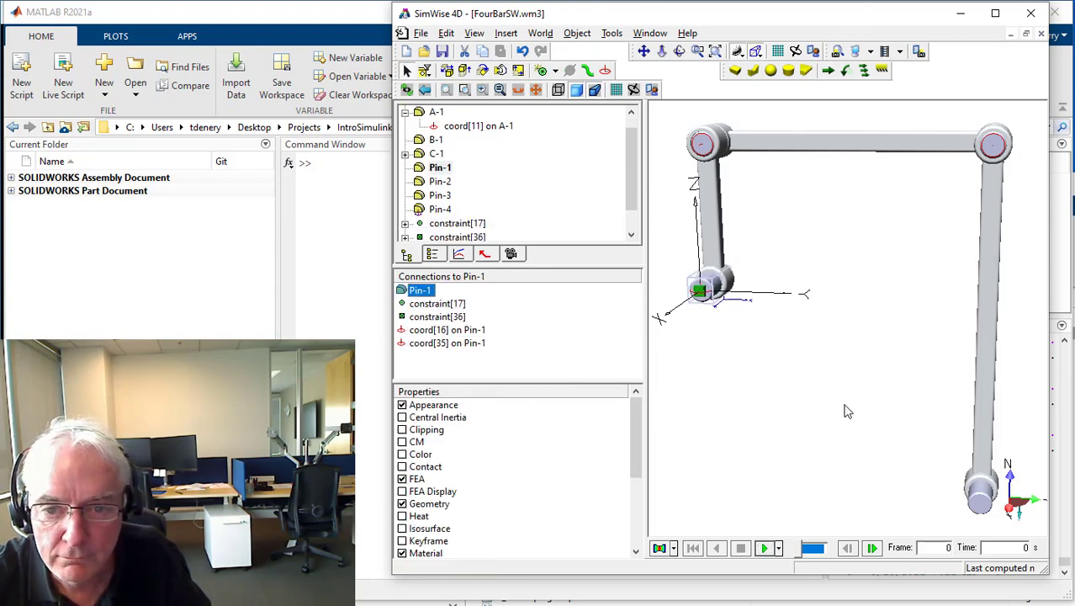
left_click(839, 389)
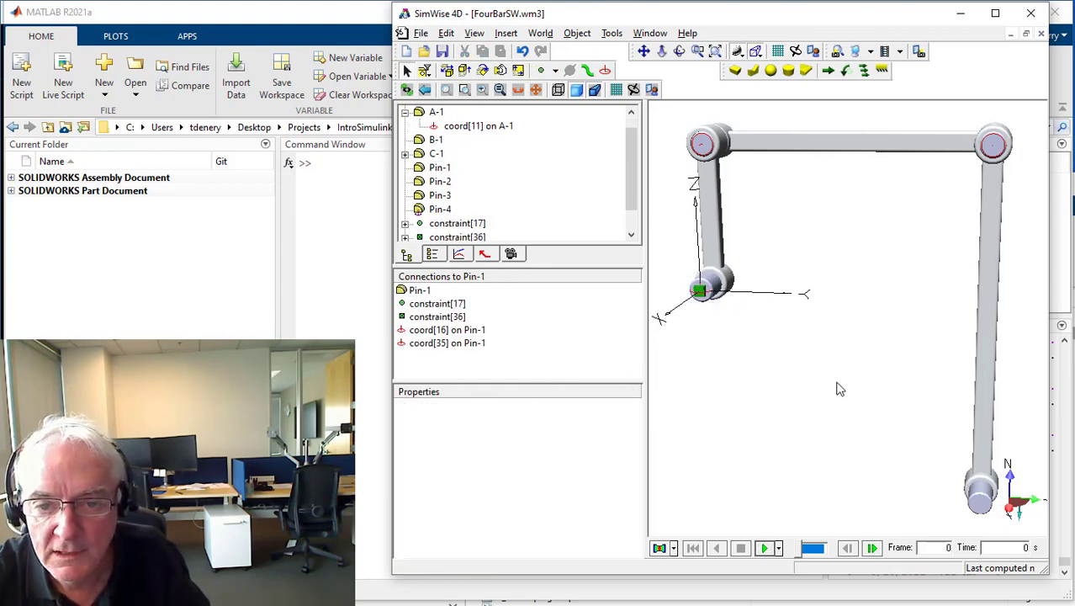
Run the simulation once more, rewind to frame 0, and orbit the view.
left_click(765, 547)
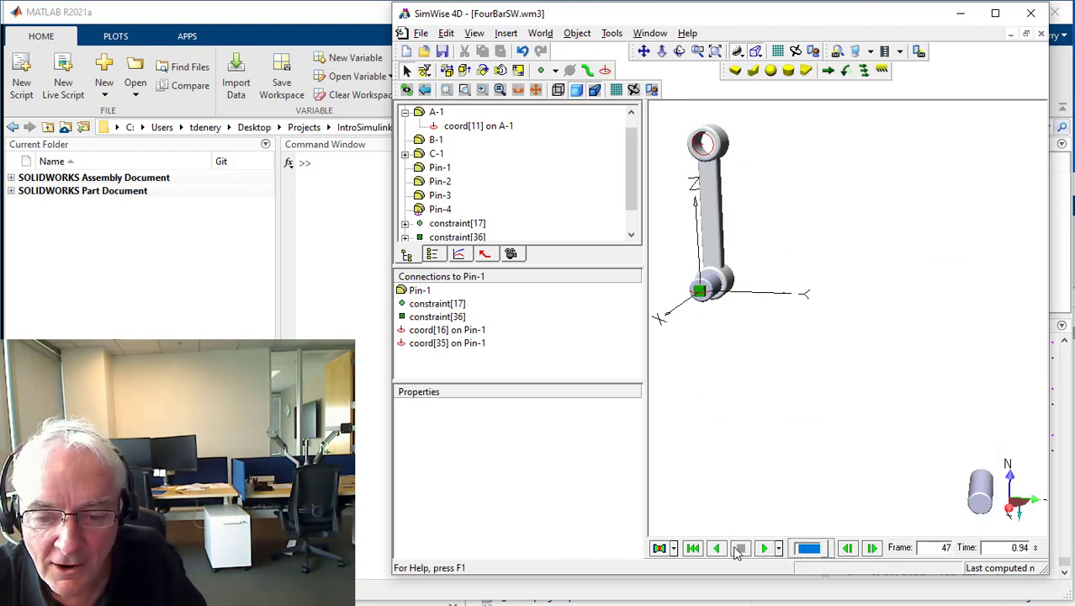
left_click(694, 549)
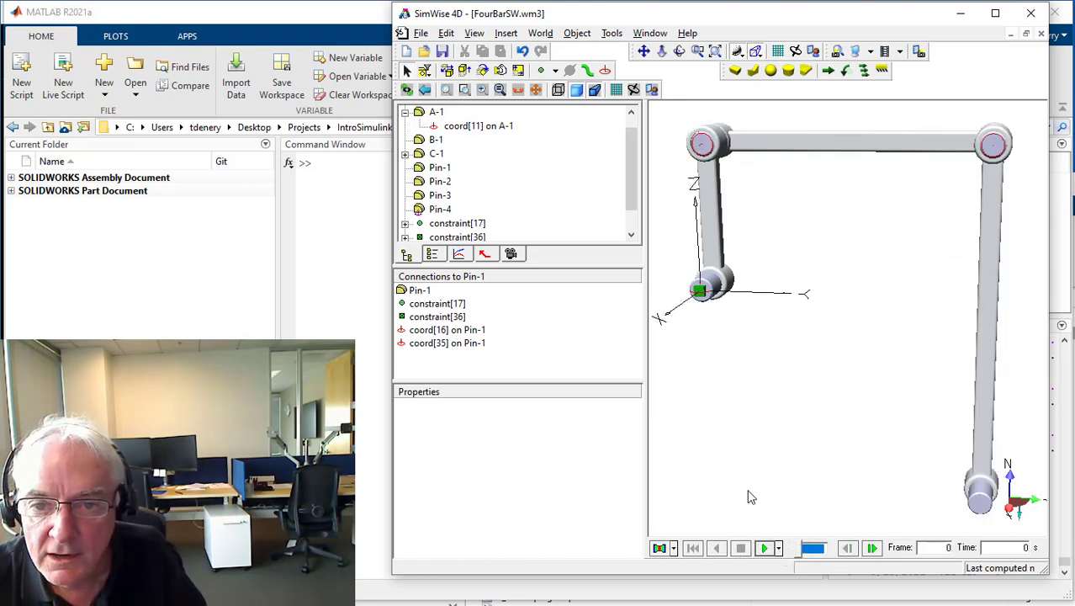
mouse_move(839, 367)
left_mouse_down()
mouse_move(824, 403)
mouse_move(838, 361)
left_mouse_up()
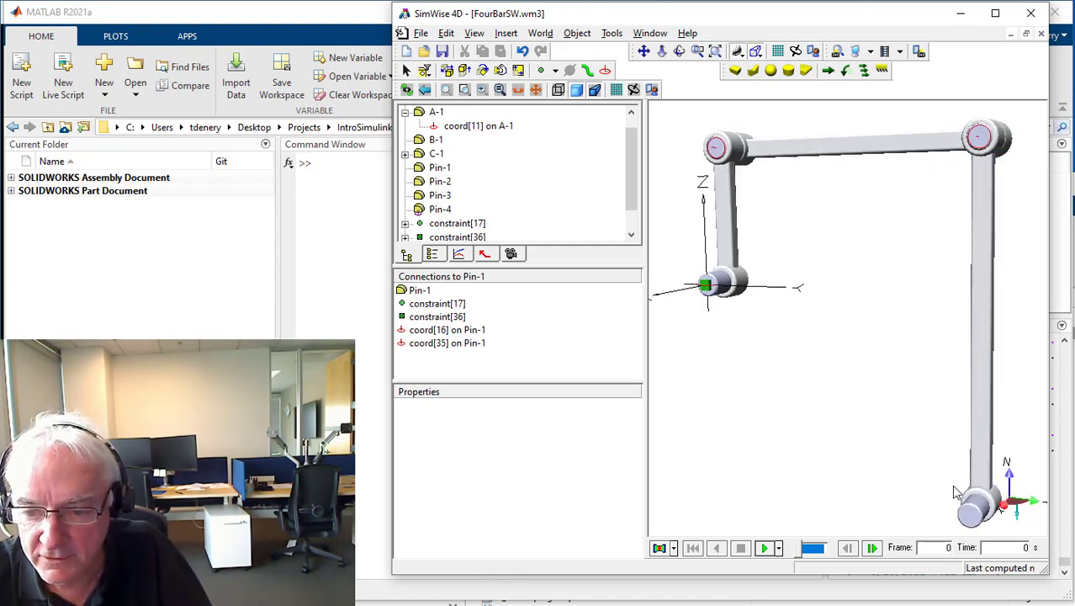
Hide Pin-4 and select coord[15] on link C-1.
left_click(976, 505)
left_click(978, 515)
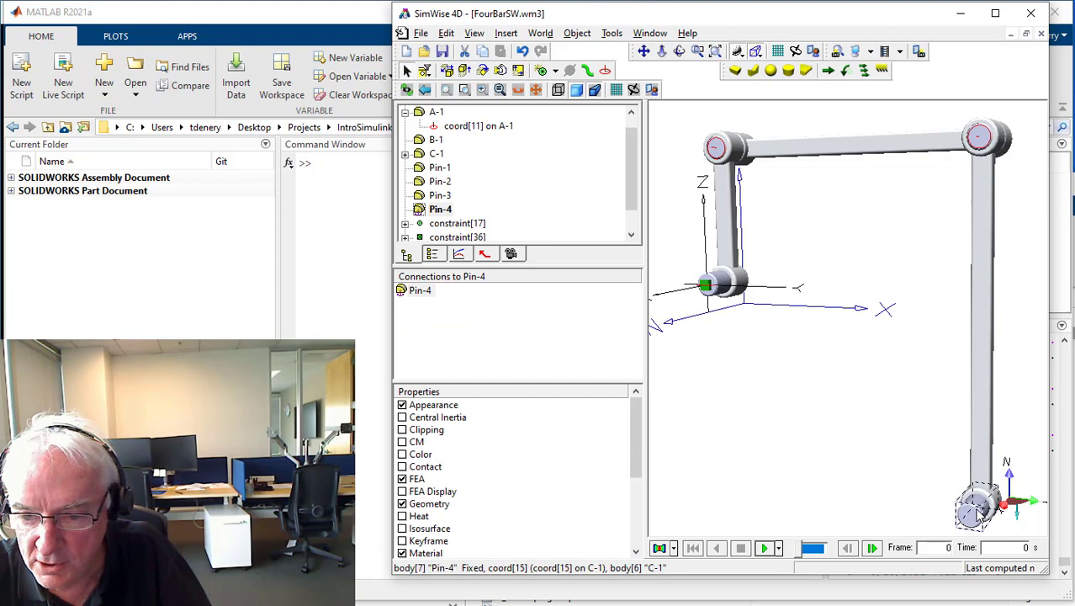
right_click(977, 512)
left_click(986, 547)
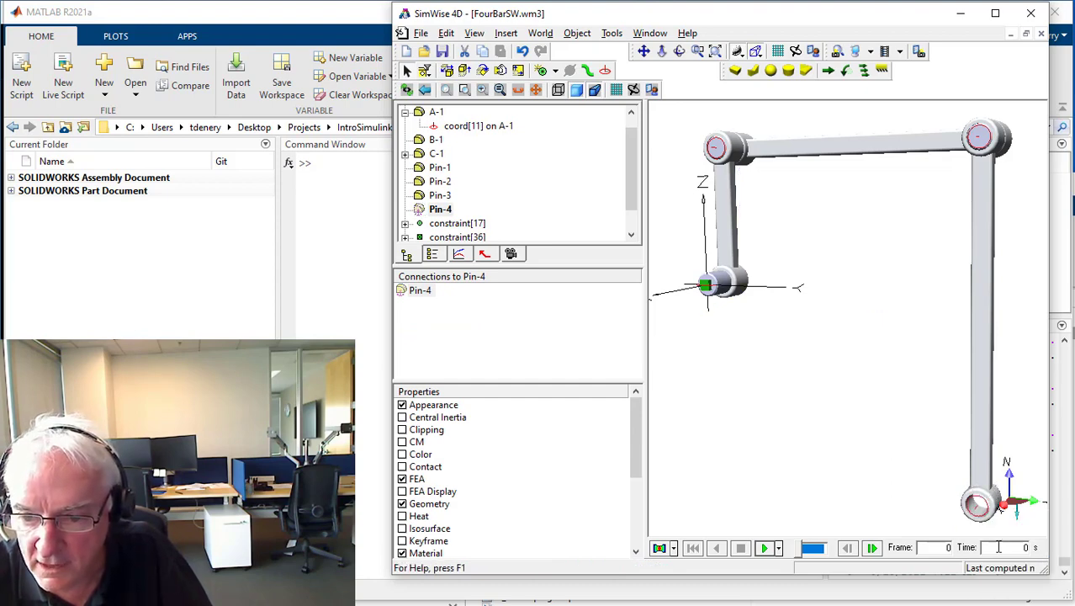
left_click(976, 505)
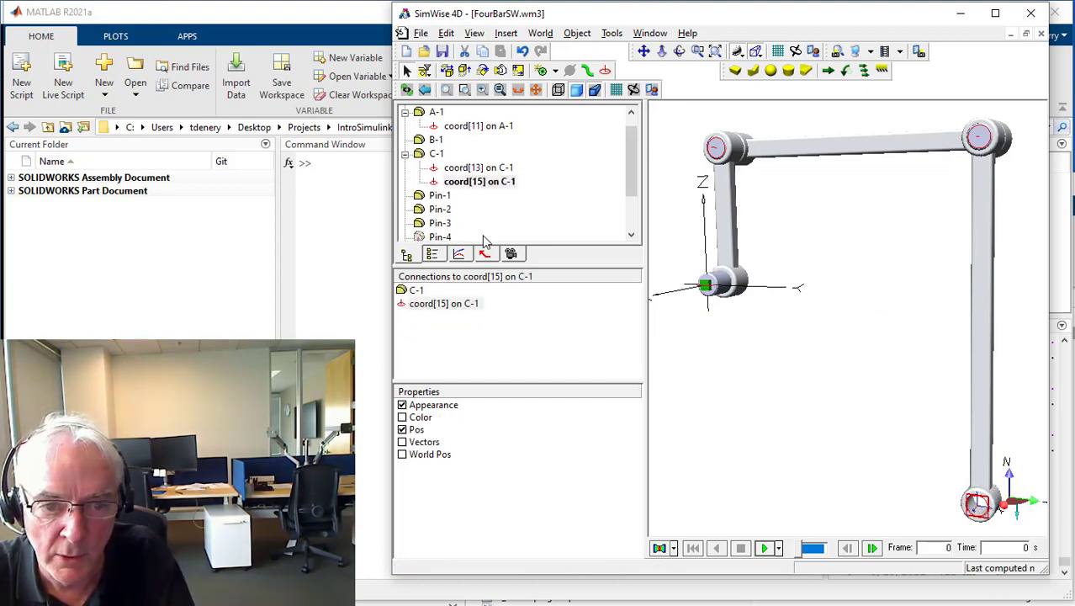
Create a revolute joint from Pin-4 to coord[15] on C-1.
left_click(425, 239)
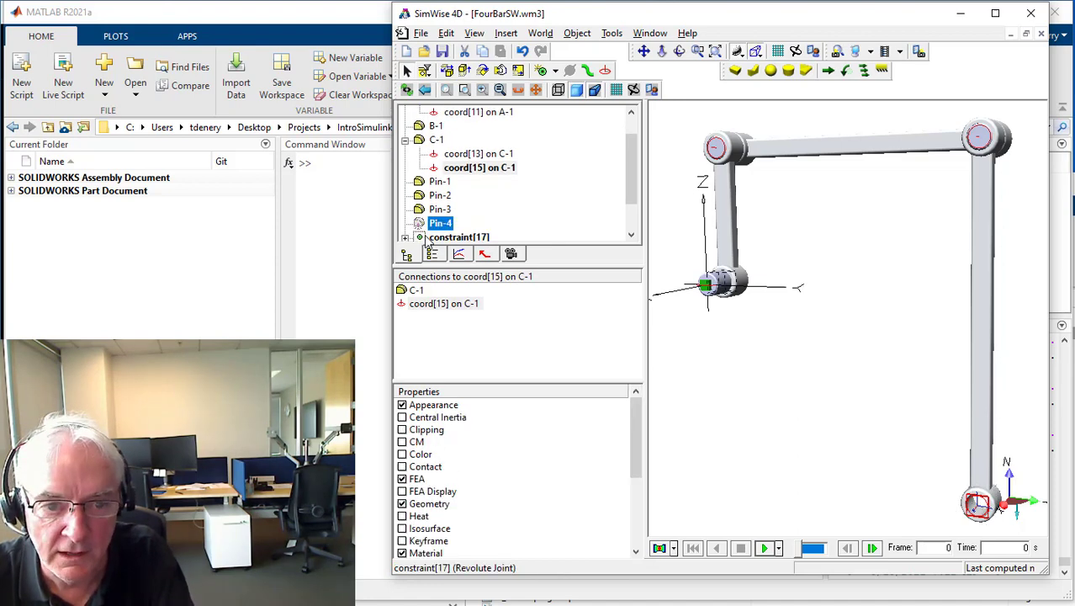
right_click(476, 169)
left_click(524, 266)
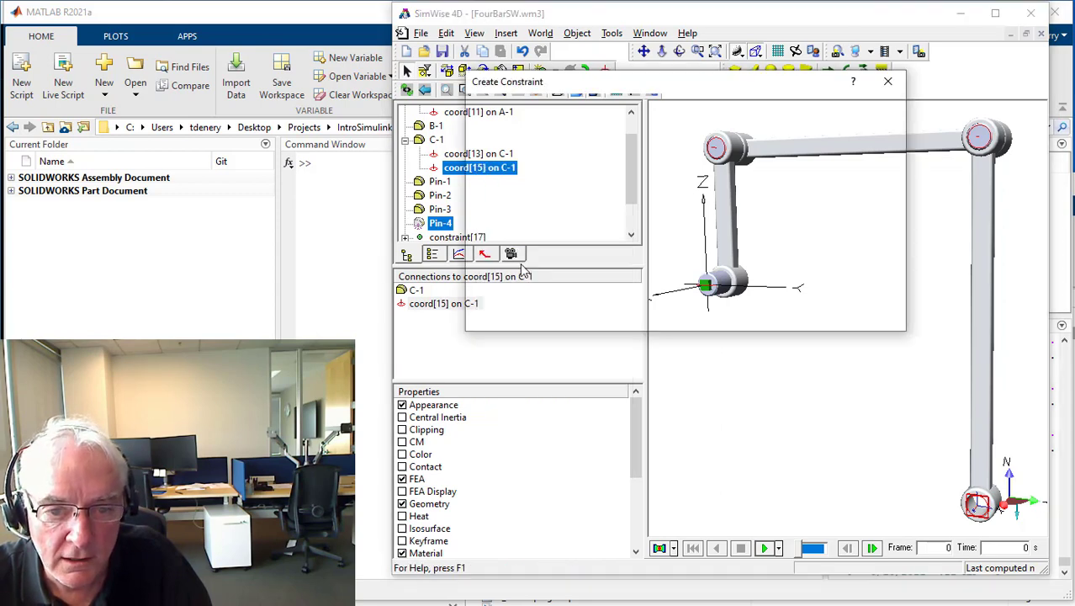
left_click(509, 122)
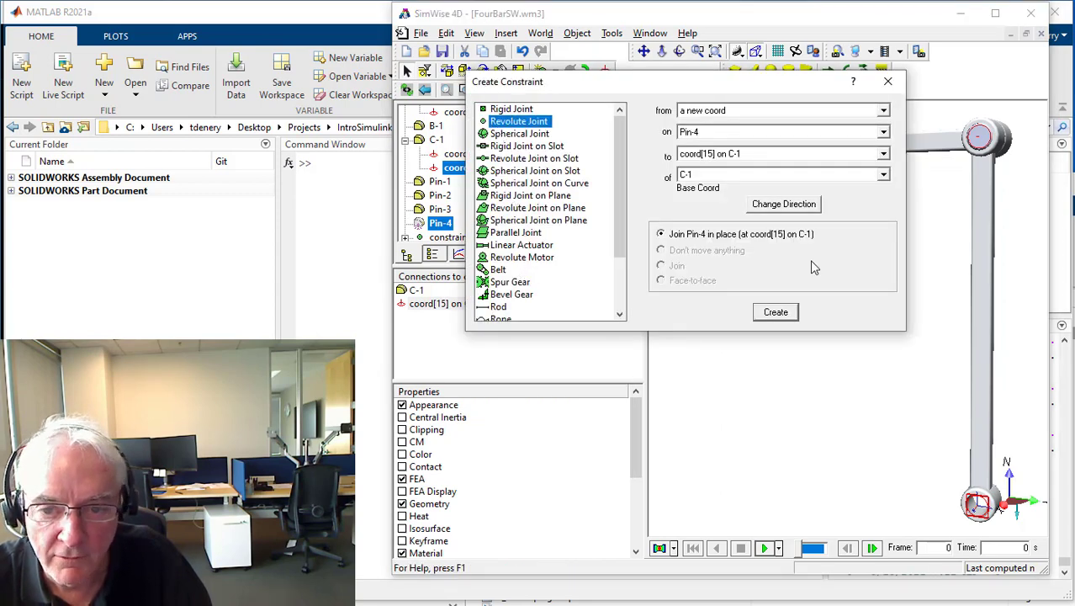
left_click(774, 313)
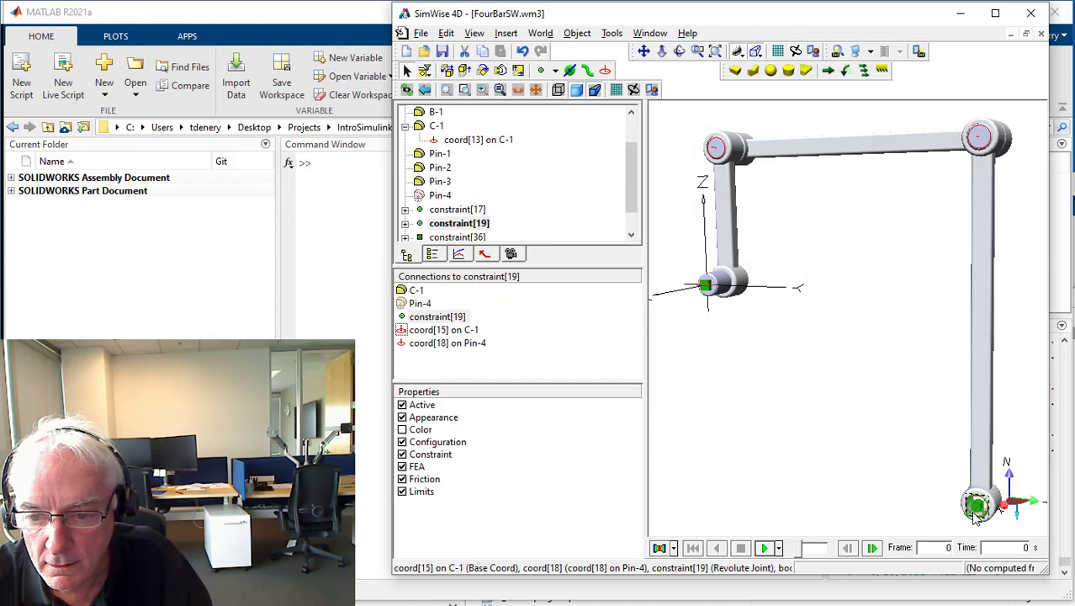
Run the linkage simulation, stop it, and rewind to the start.
left_click(766, 549)
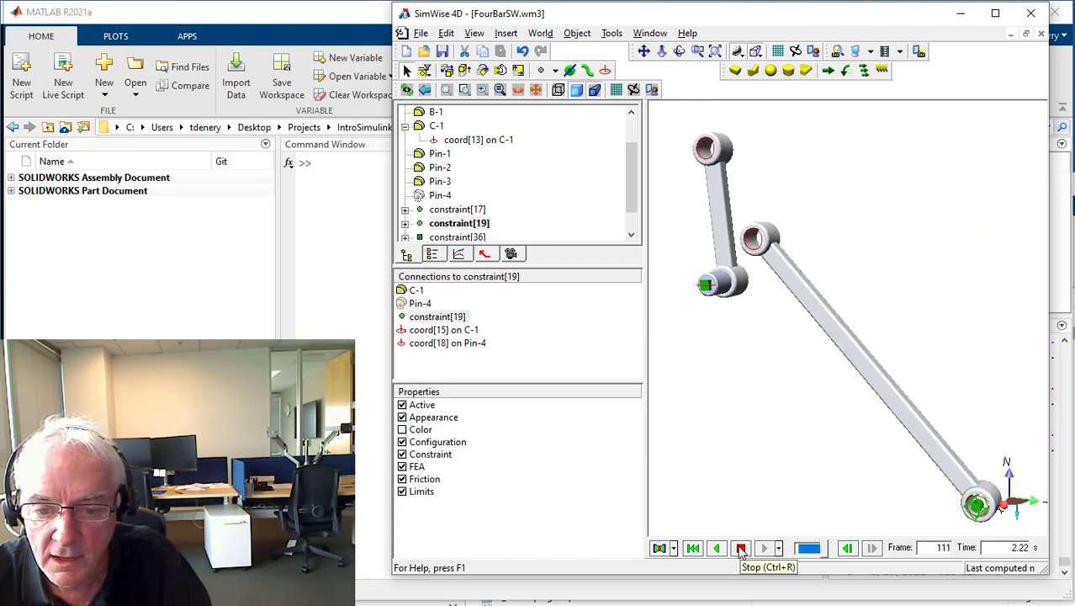
left_click(740, 549)
left_click(692, 548)
left_click(799, 493)
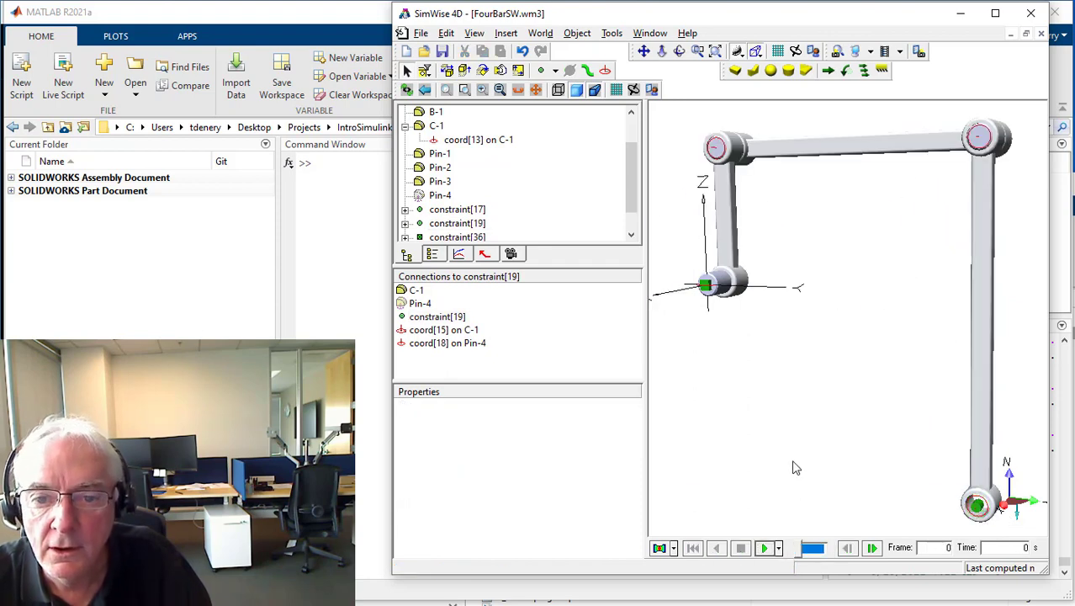
Hide the top bar B-1, leaving links A-1 and C-1 visible.
left_click_drag(800, 422, 833, 331)
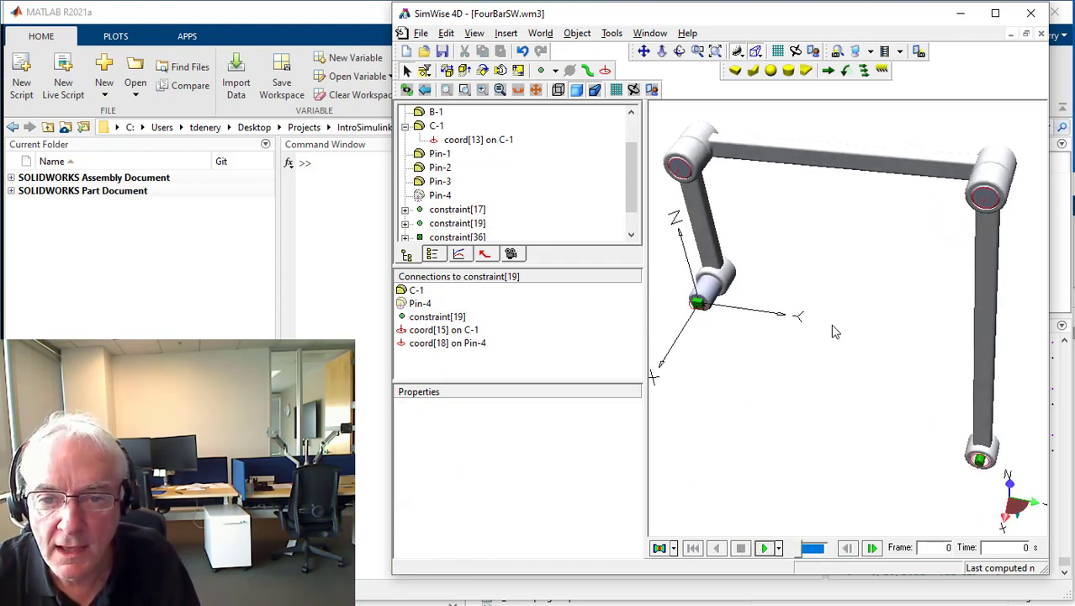
left_click(812, 165)
right_click(812, 165)
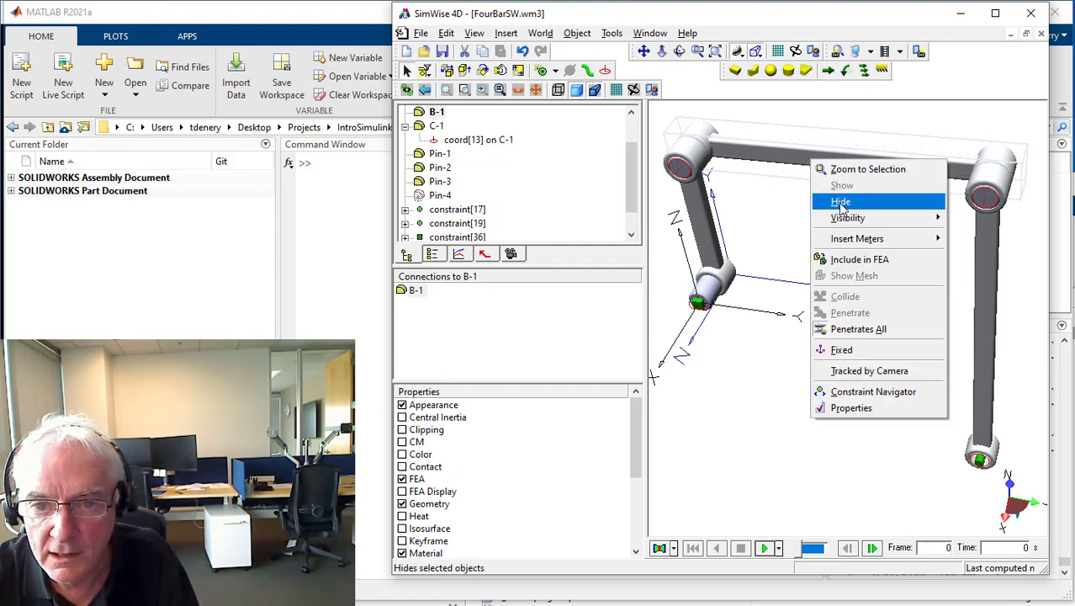
left_click(836, 201)
left_click(682, 166)
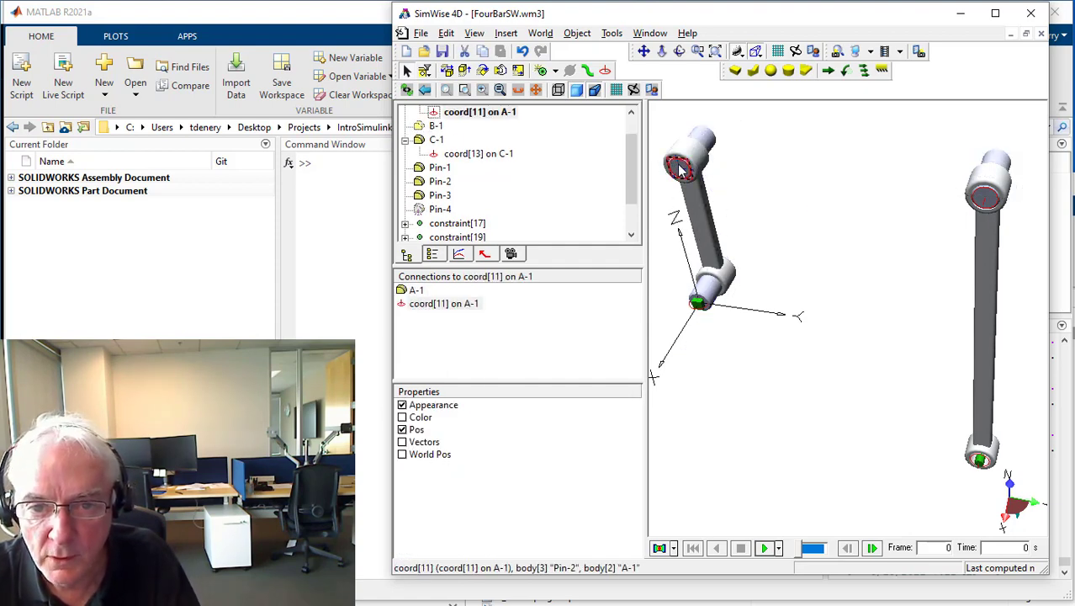
Join Pin-2 to link A-1 with a revolute joint.
left_click(709, 145)
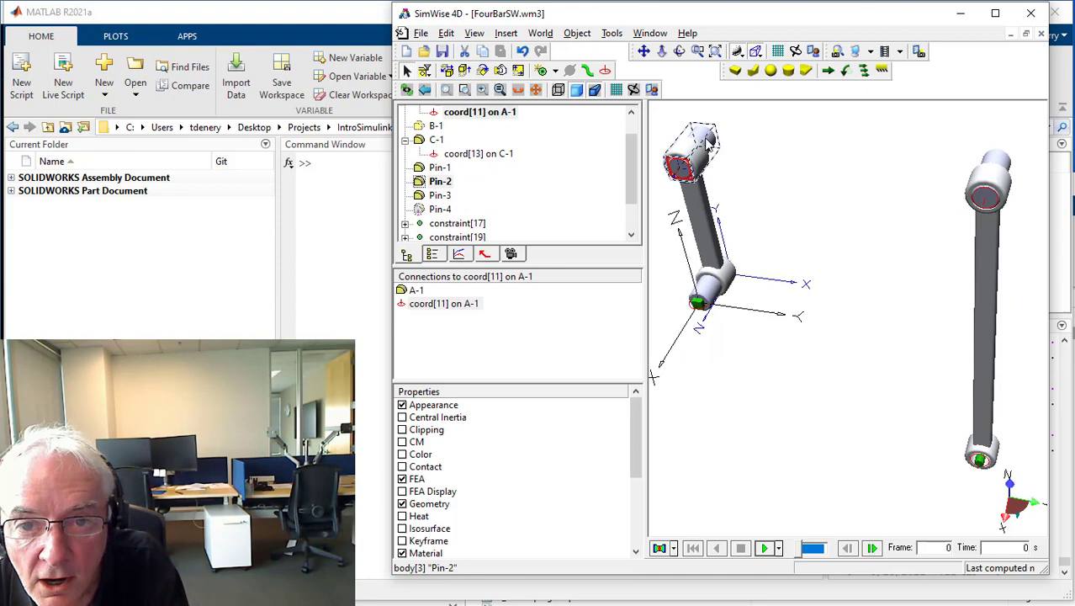
right_click(710, 145)
left_click(725, 243)
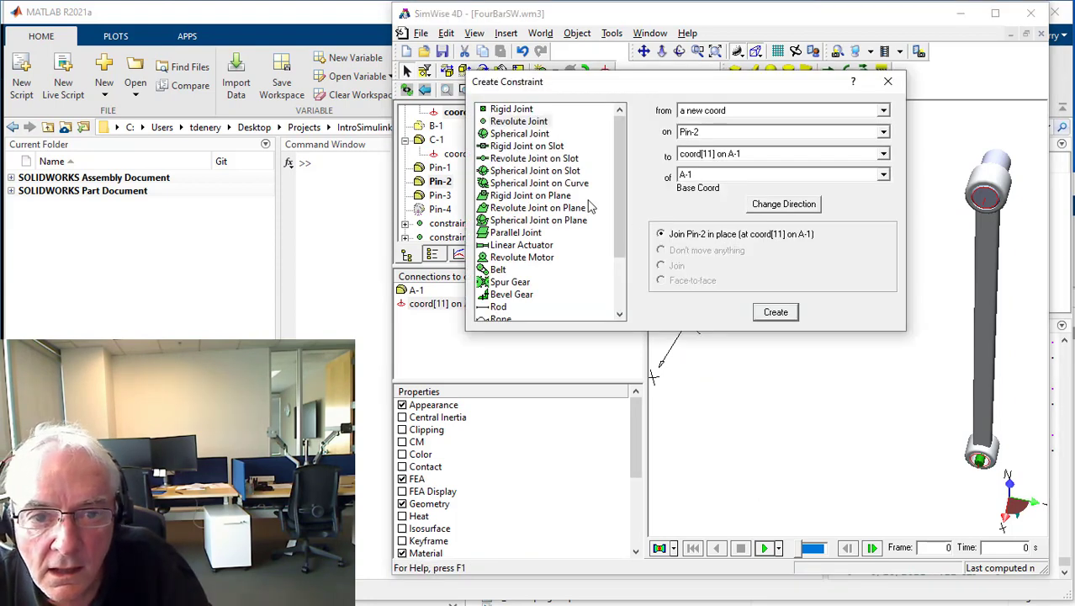
left_click(504, 122)
left_click(775, 311)
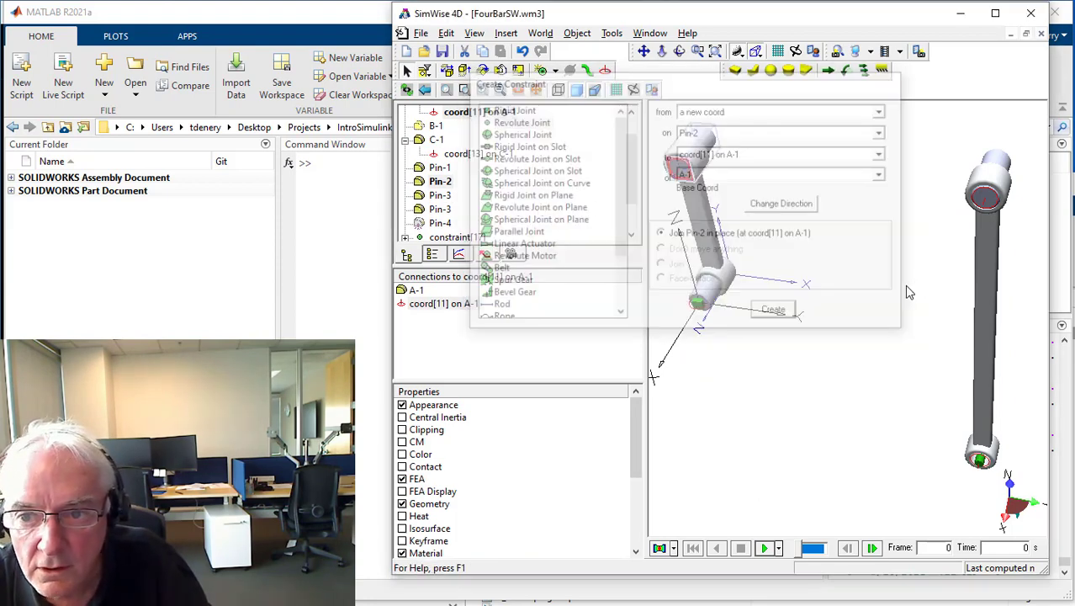
Join Pin-3 to link C-1 with a revolute joint.
left_click(1001, 165)
right_click(1001, 165)
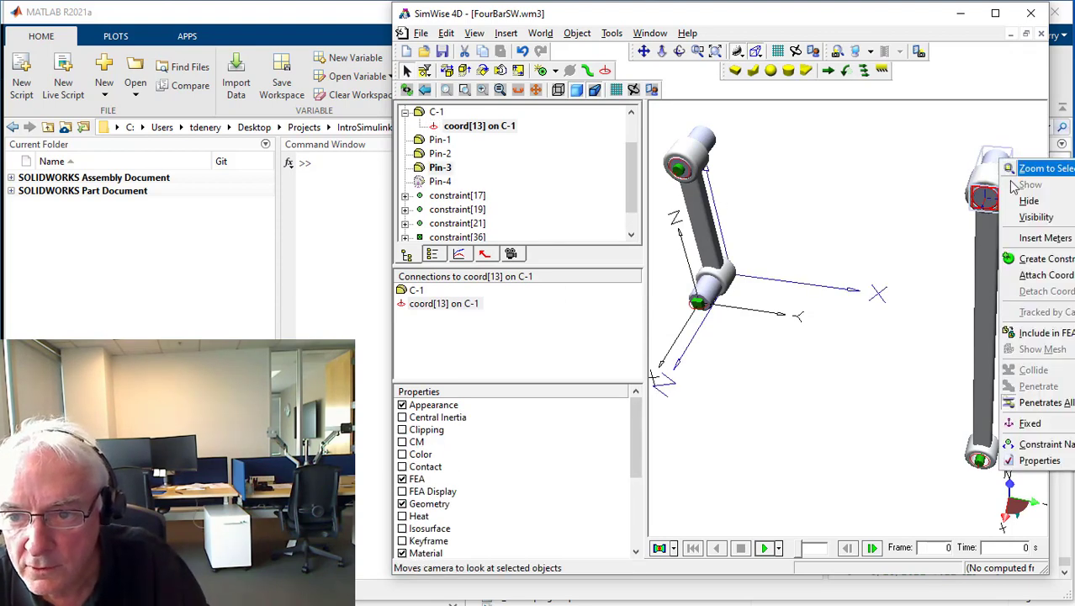
left_click(1022, 260)
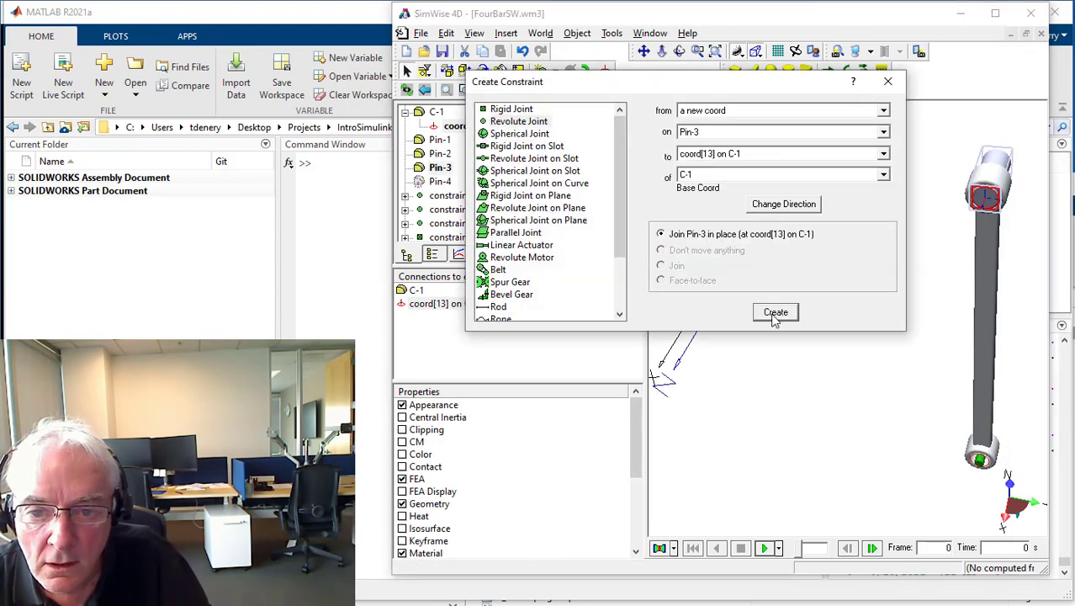
left_click(775, 314)
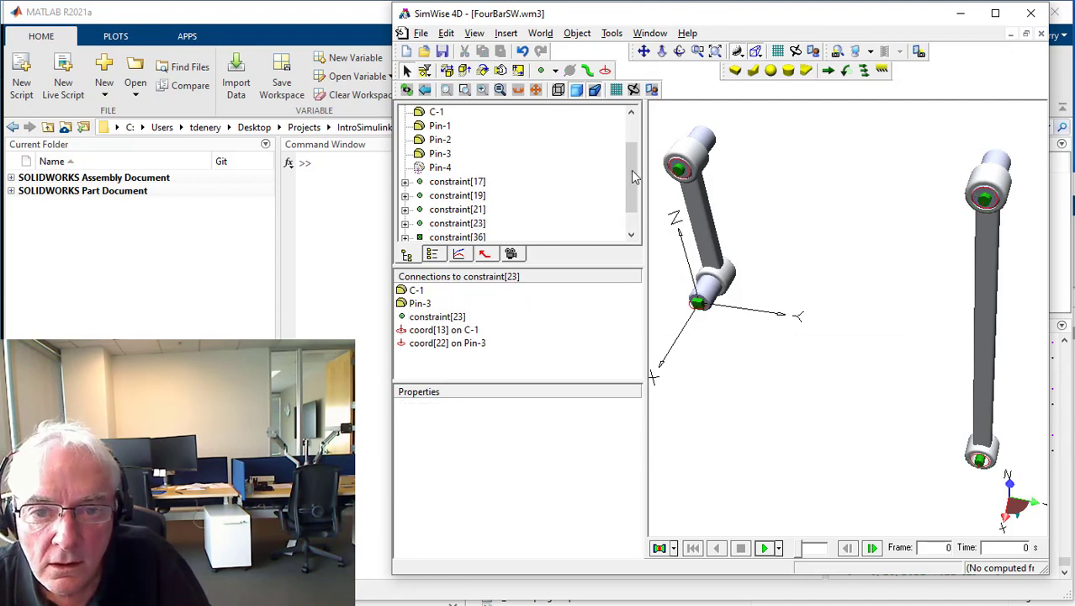
left_click_drag(635, 176, 632, 121)
left_click(437, 140)
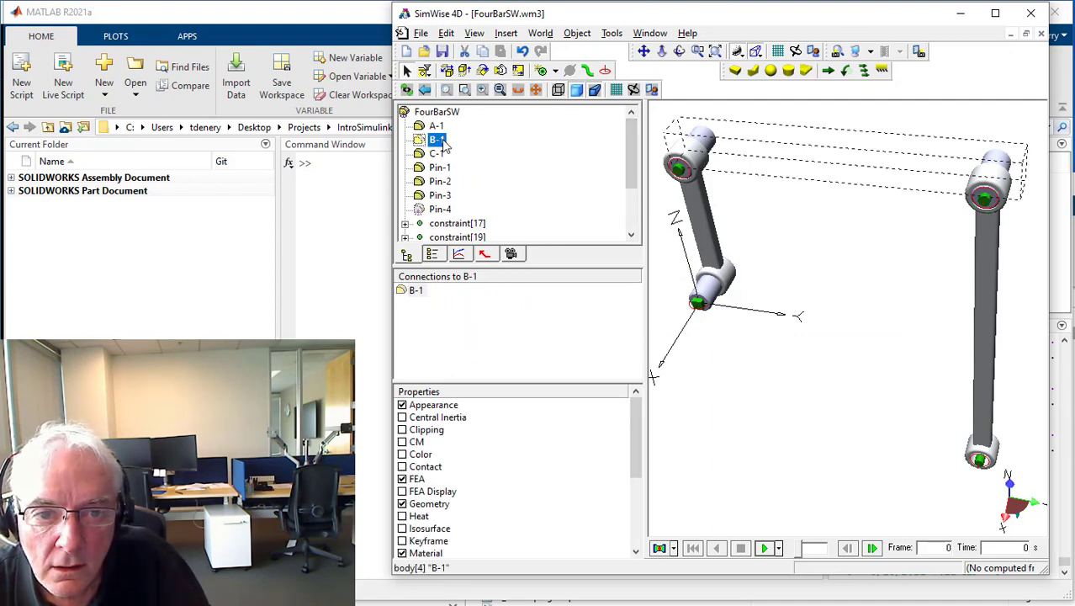
Show top bar B-1 again, then run, stop, and rewind the simulation to frame 0.
right_click(439, 142)
left_click(475, 165)
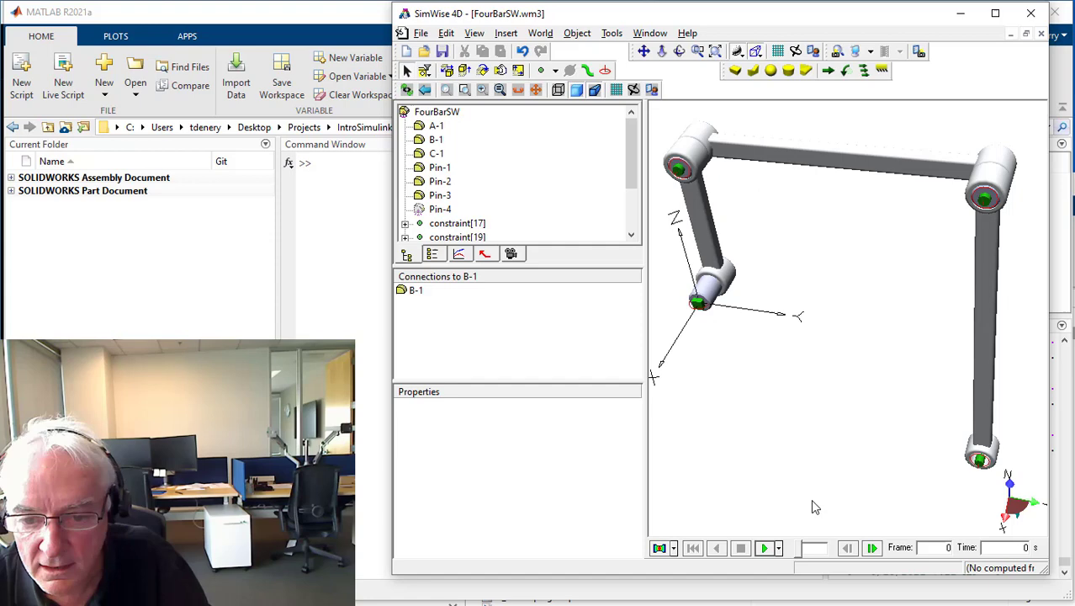
left_click(767, 549)
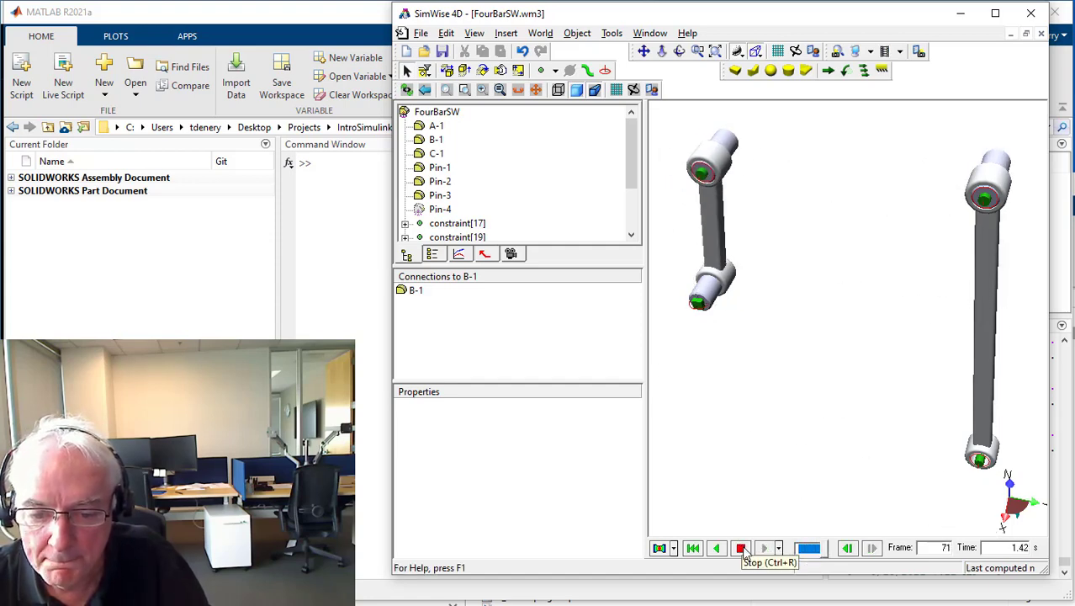
left_click(742, 548)
left_click(694, 548)
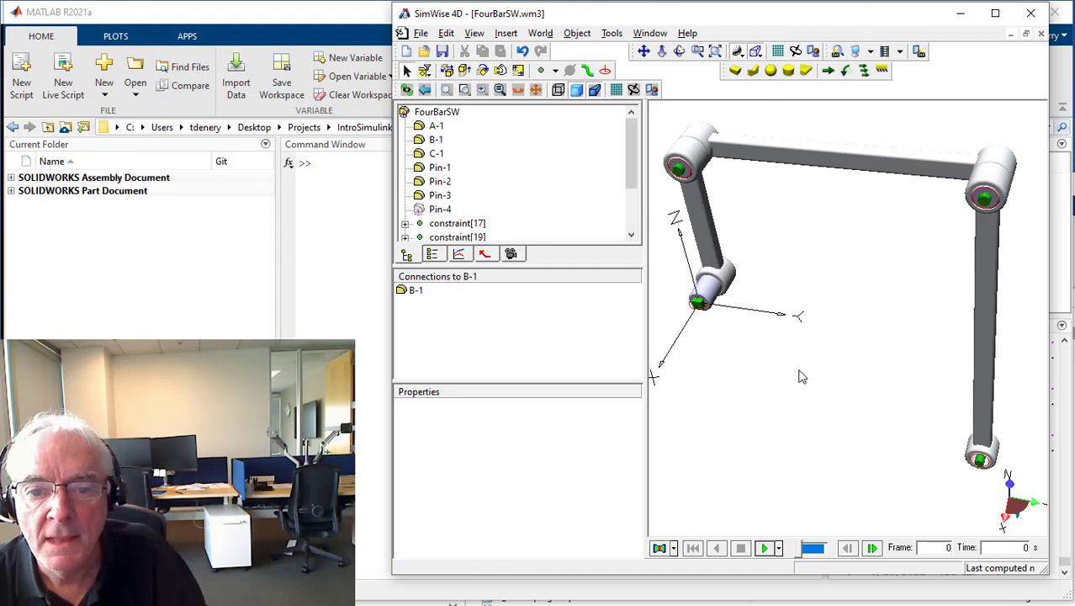
left_click(778, 165)
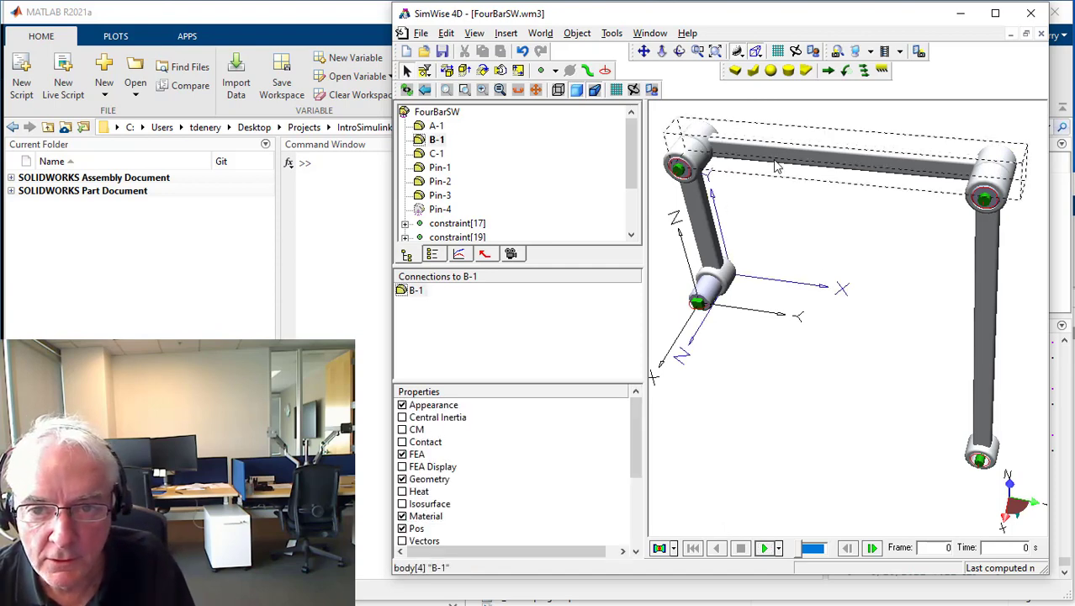
Hide every body except B-1 and its pins with Hide All Others.
left_click(440, 168)
left_click(440, 181, "shift")
left_click(436, 139, "ctrl")
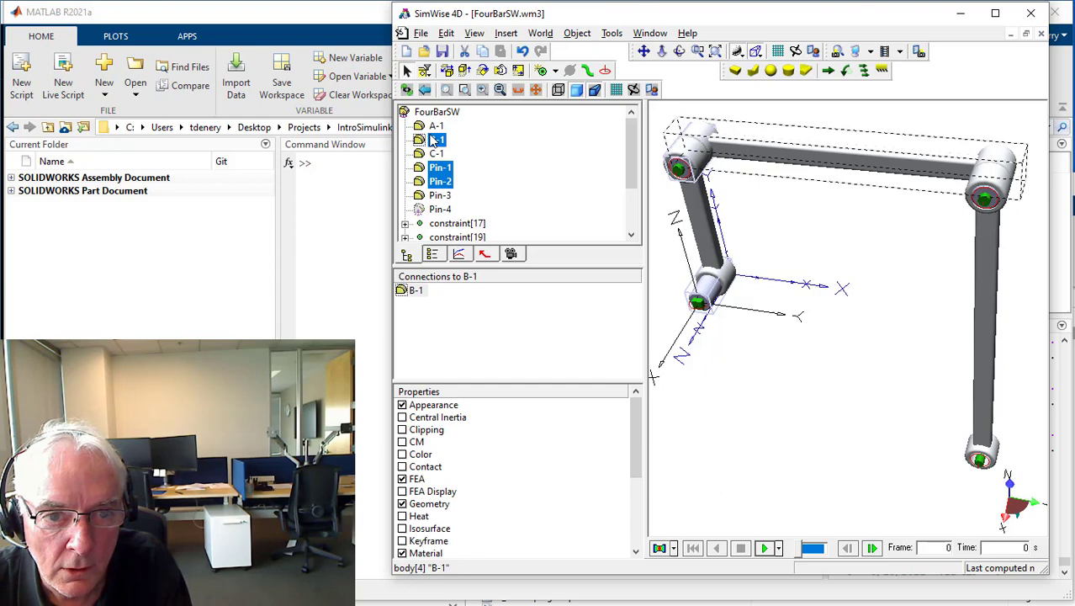
right_click(437, 166)
mouse_move(479, 227)
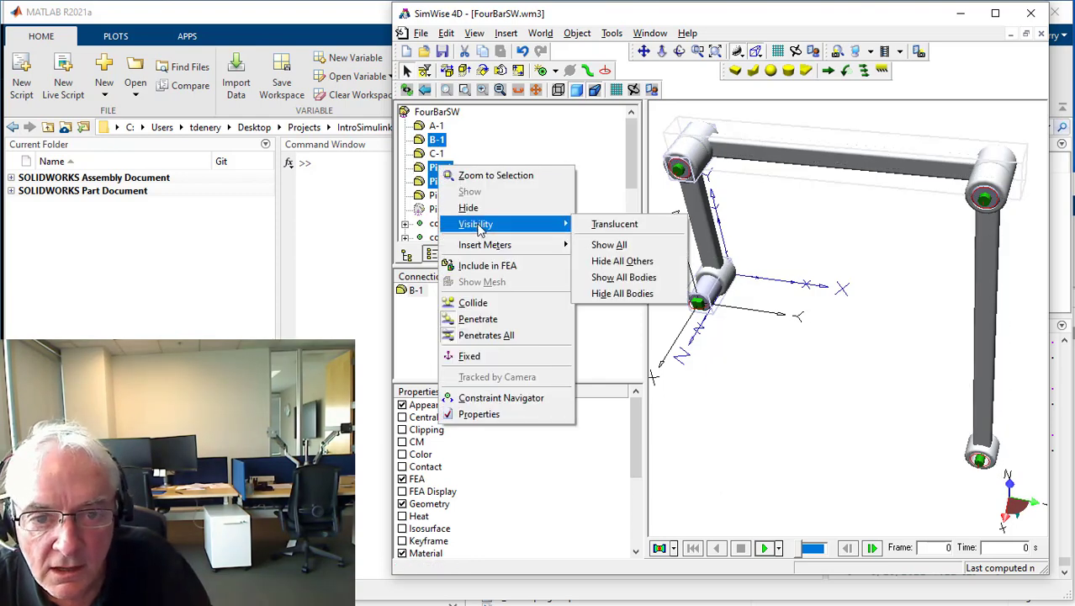
left_click(637, 263)
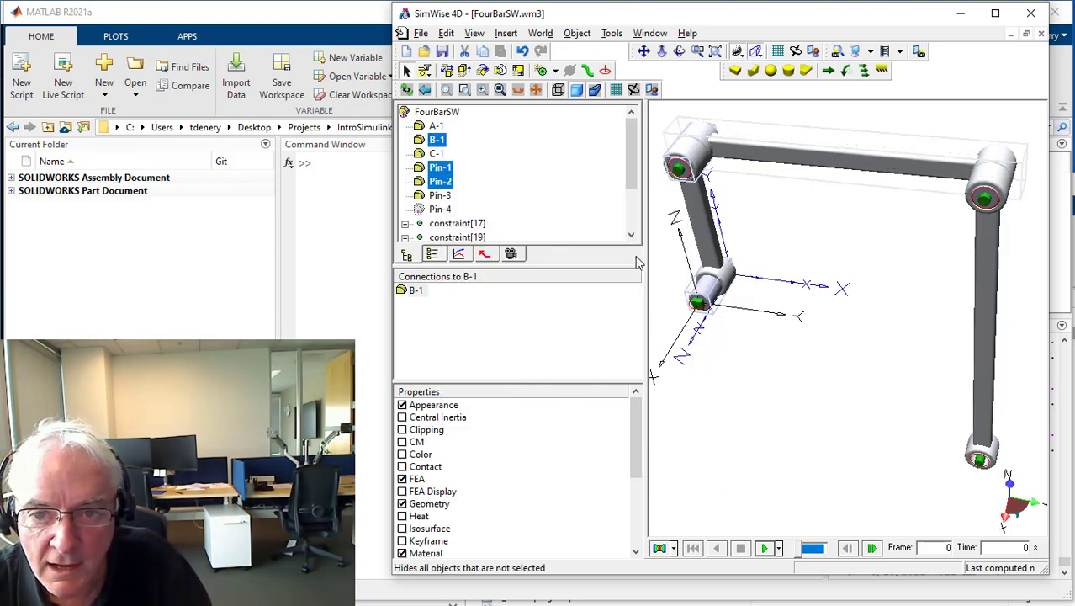
left_click(752, 385)
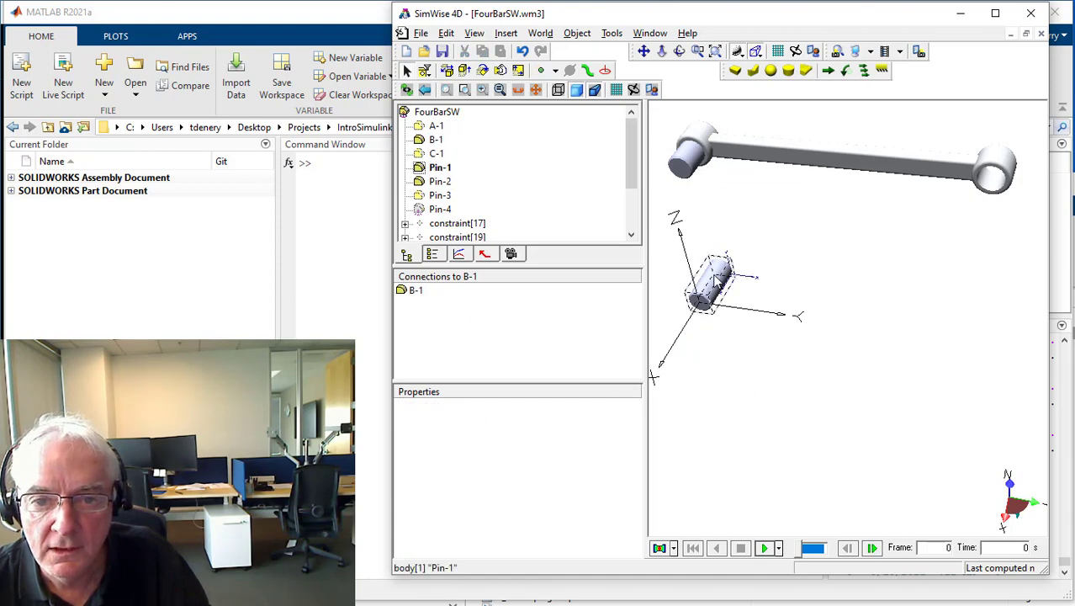
Hide Pin-1, show Pin-3, and box-select B-1 with Pin-2 and Pin-3.
right_click(715, 277)
left_click(745, 317)
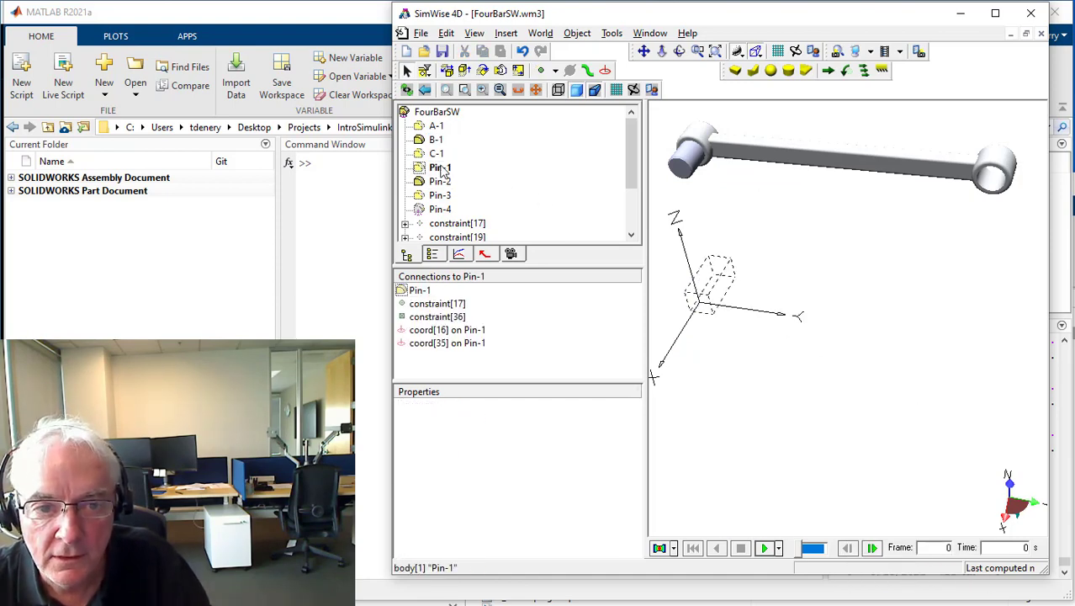
right_click(421, 195)
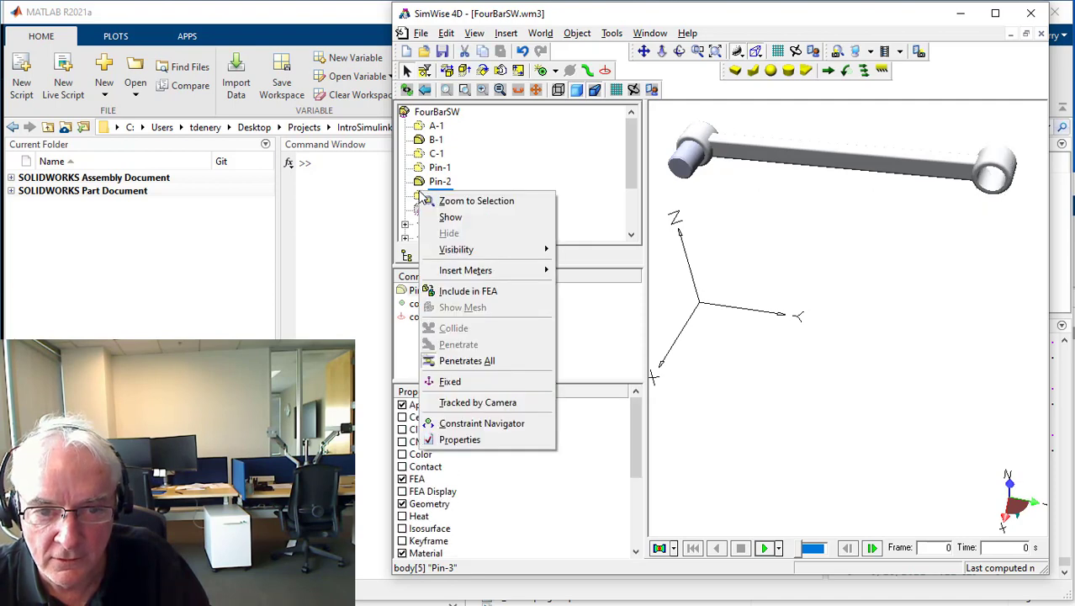
left_click(450, 217)
left_click(794, 328)
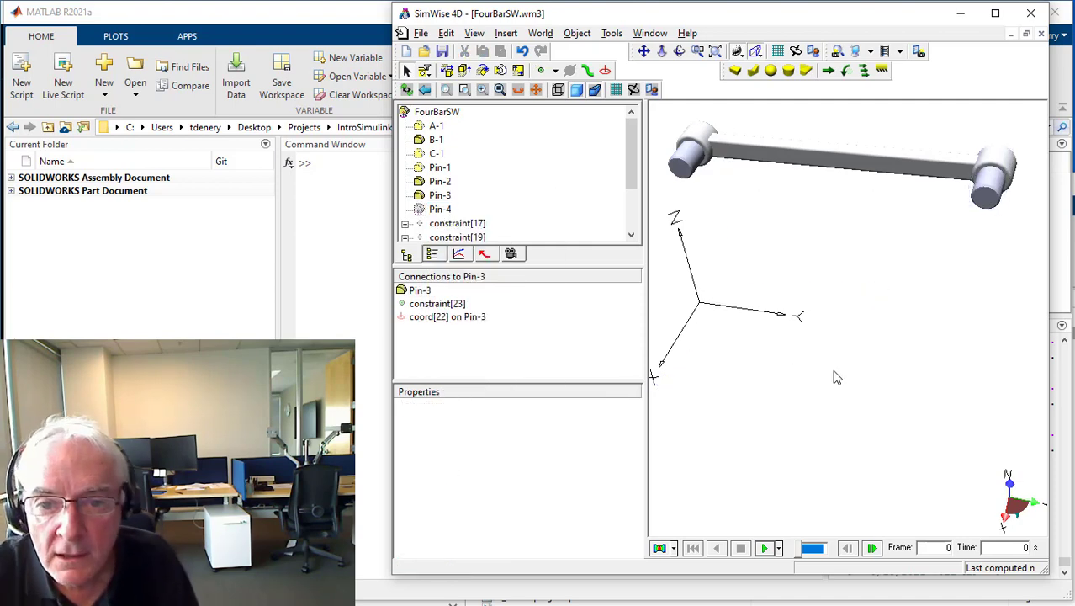
scroll(835, 374, "down", 2)
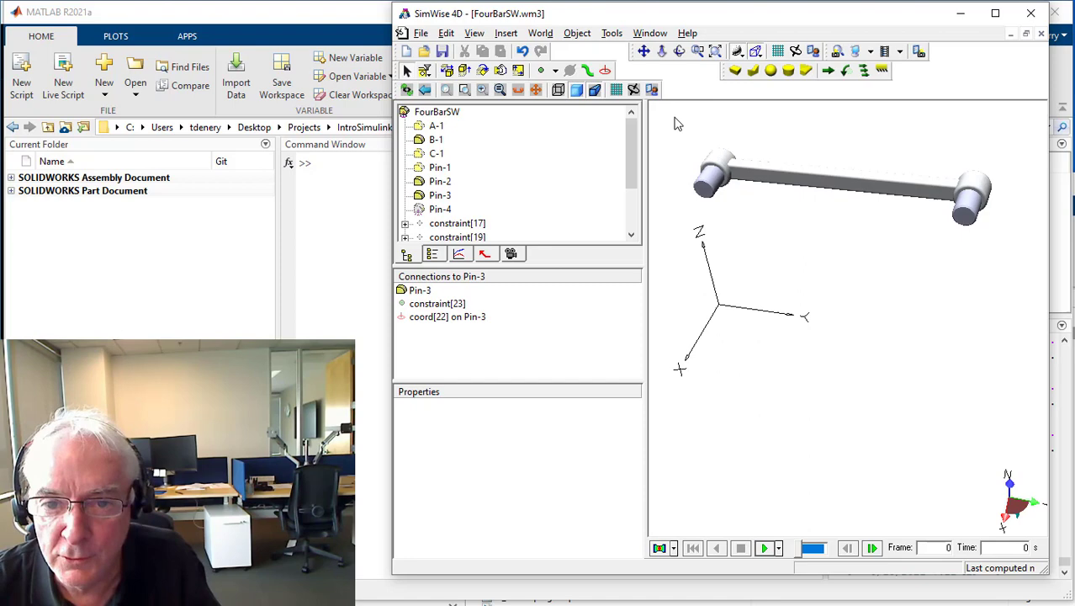
left_click_drag(673, 119, 1016, 265)
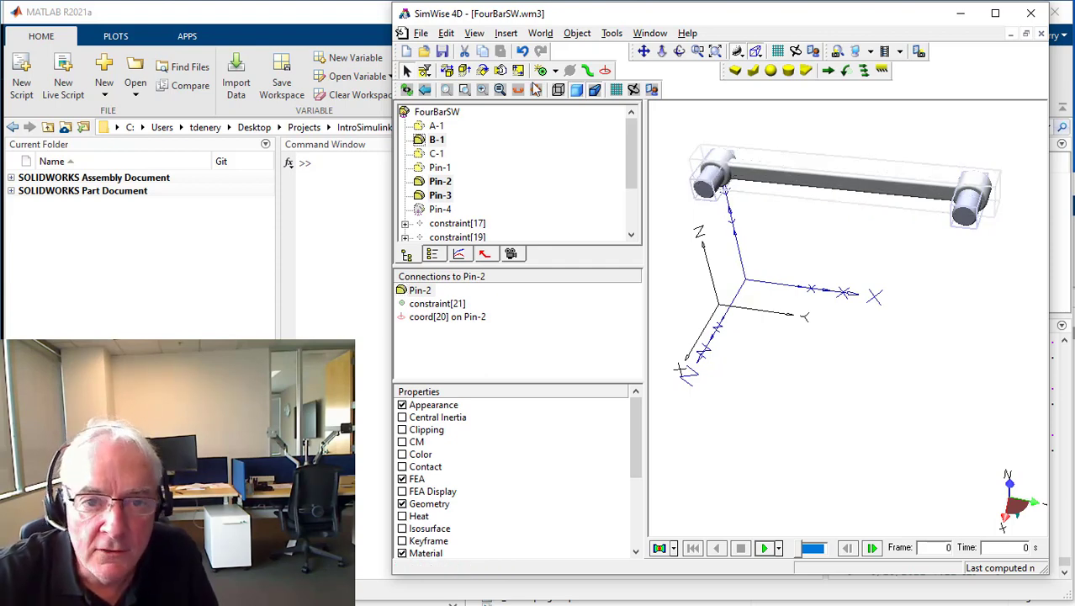
Create a sub-assembly named BAssembly from the selected bodies.
left_click(505, 33)
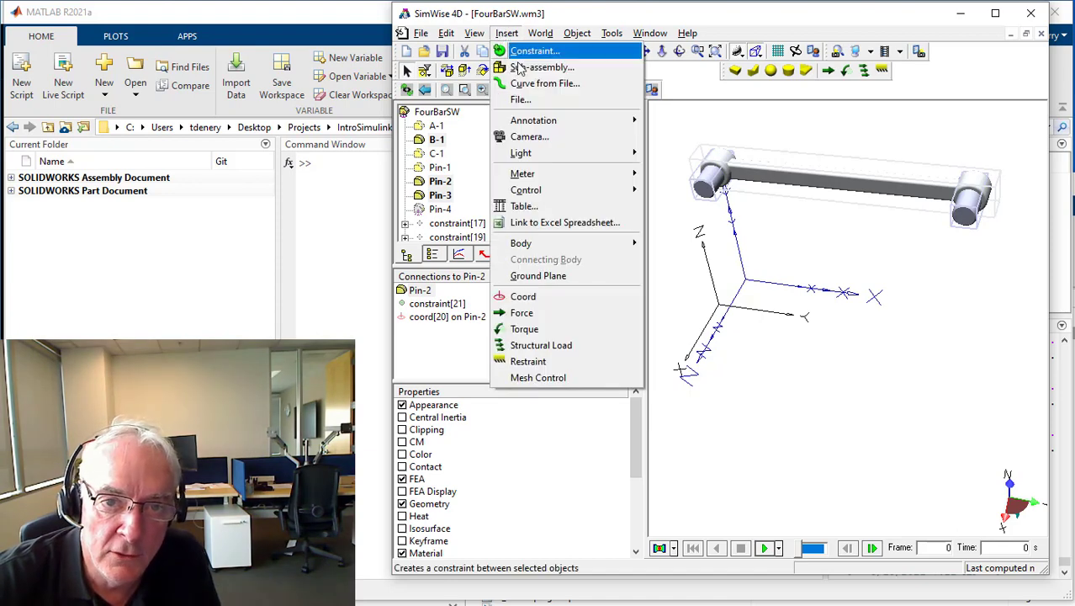
left_click(519, 69)
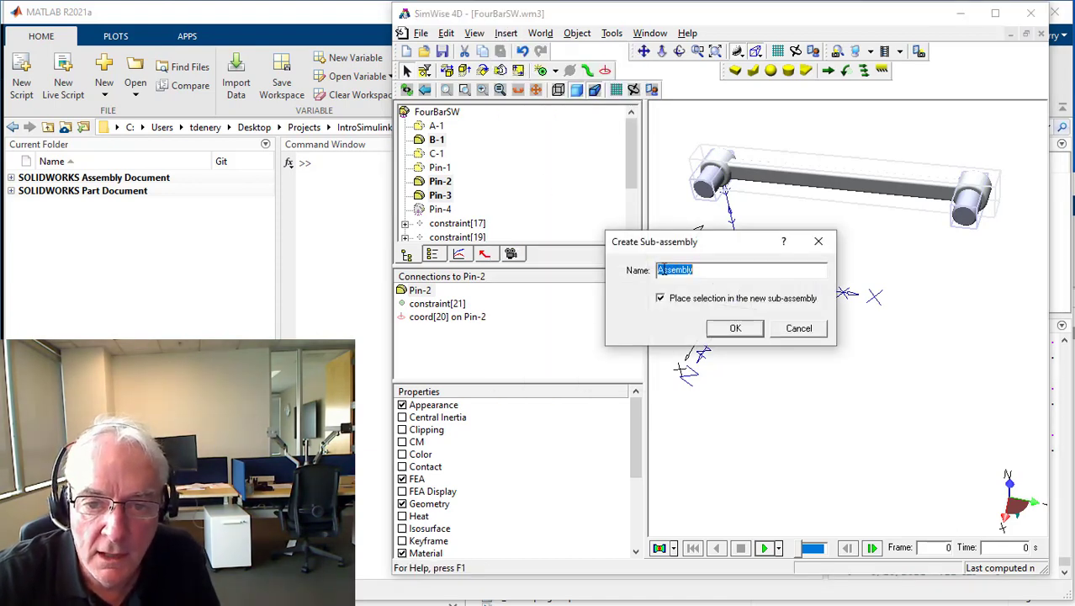
left_click(658, 269)
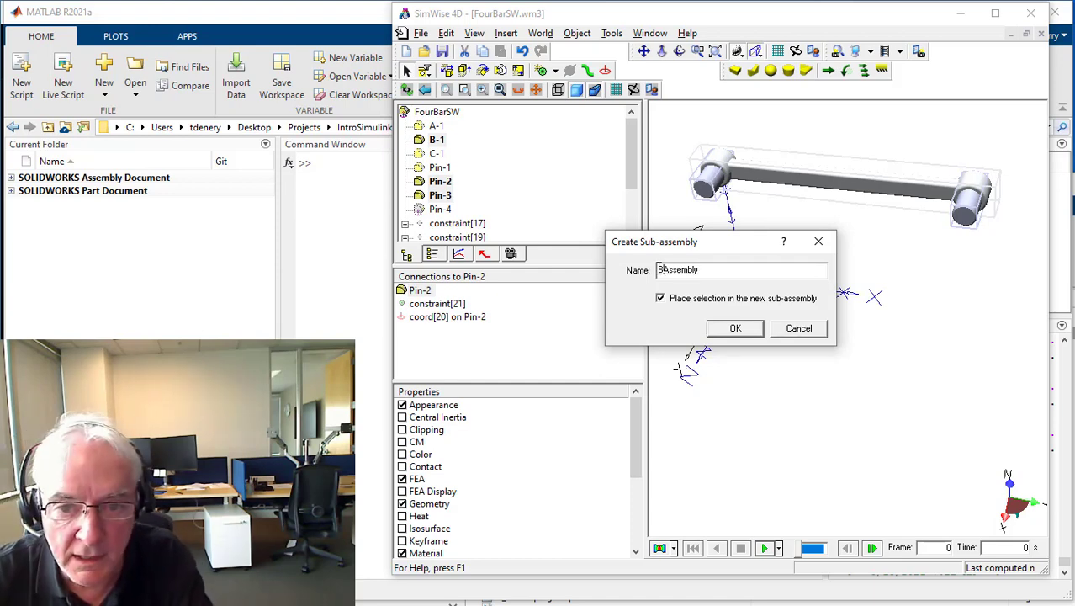
left_click(751, 334)
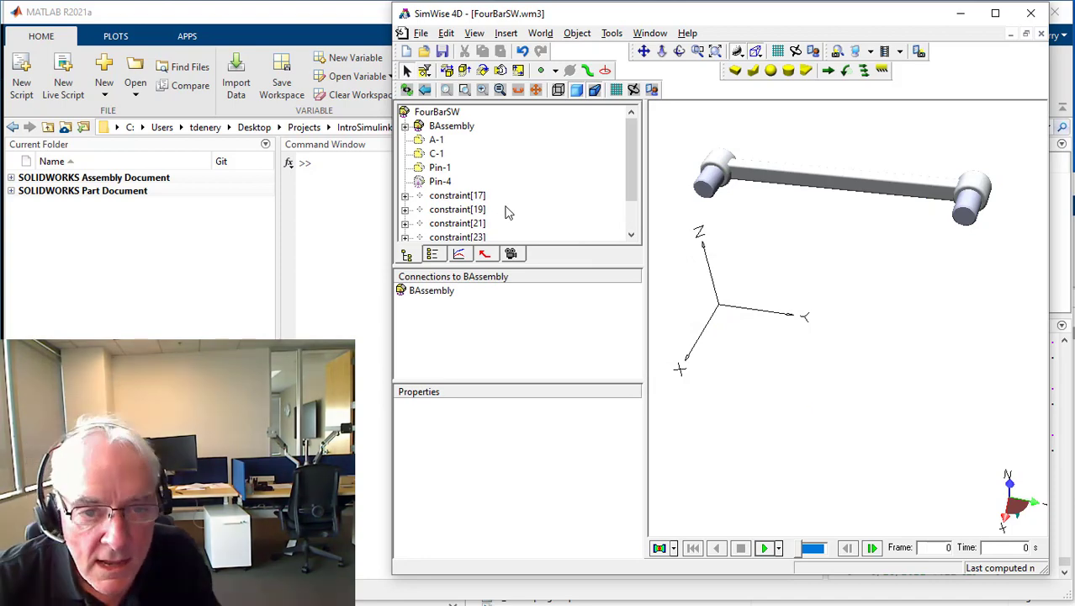
Show all FourBarSW bodies again, then run, stop, and rewind the simulation.
left_click(445, 125)
left_click(439, 112)
right_click(439, 113)
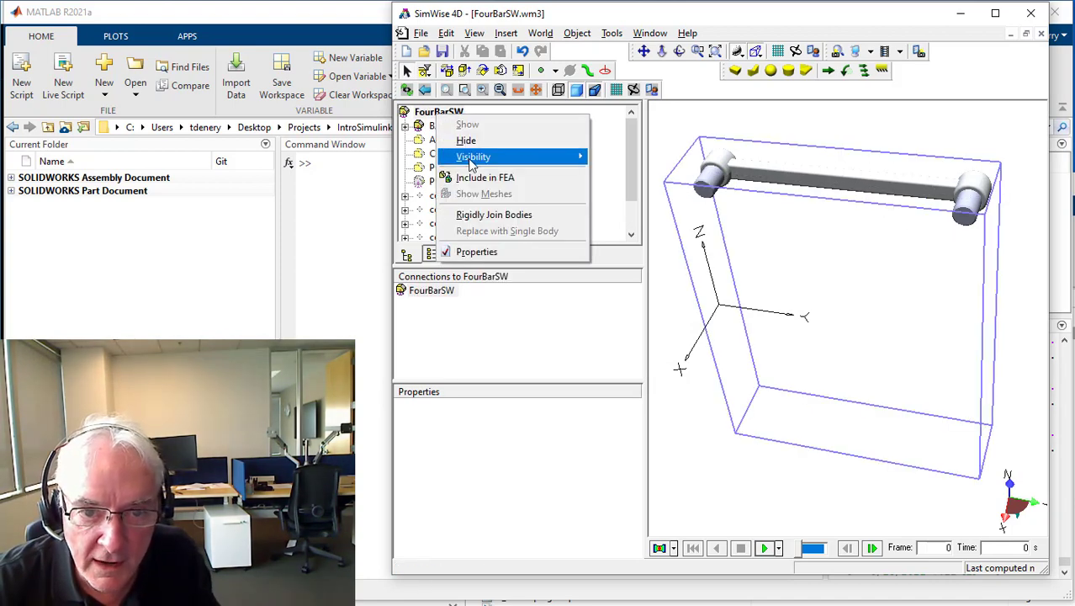
mouse_move(472, 160)
left_click(630, 157)
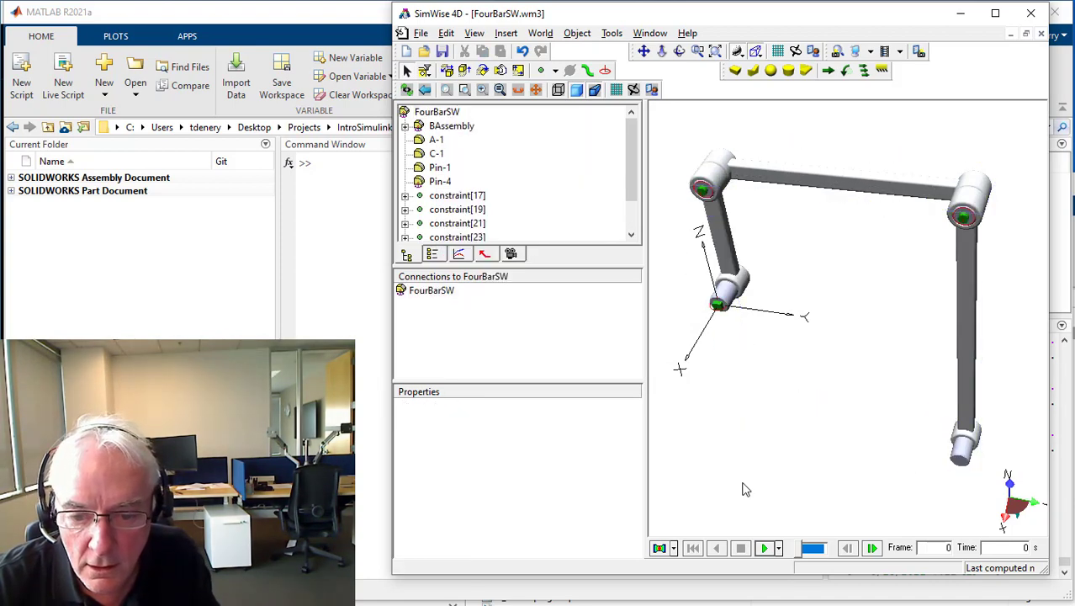
left_click(765, 548)
left_click(741, 549)
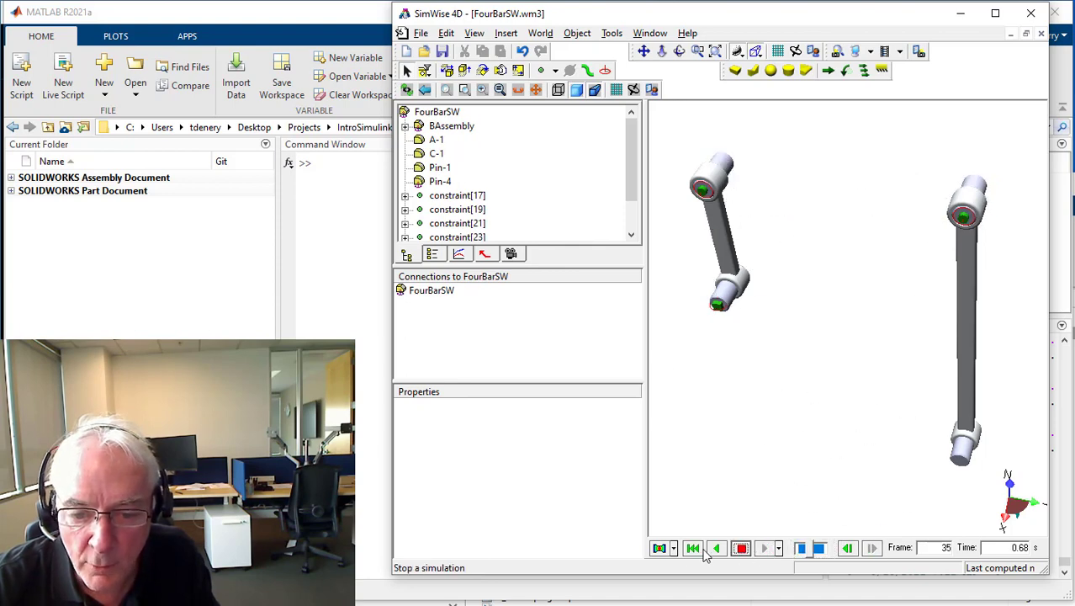
left_click(694, 548)
Rigidly join the bodies in BAssembly and test it with a run rewound to start.
left_click(450, 126)
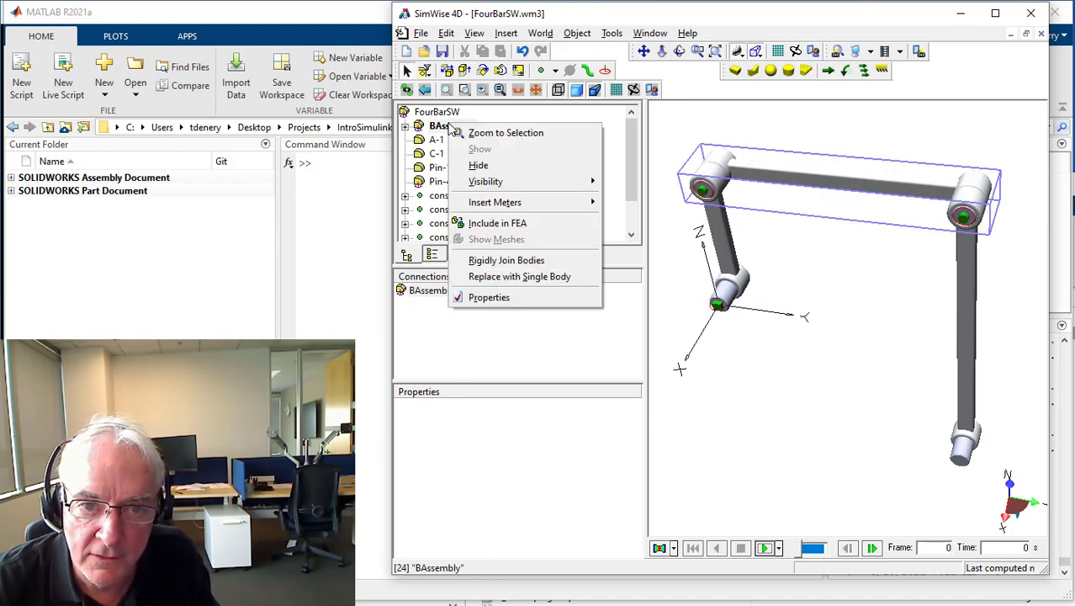
right_click(450, 126)
left_click(497, 260)
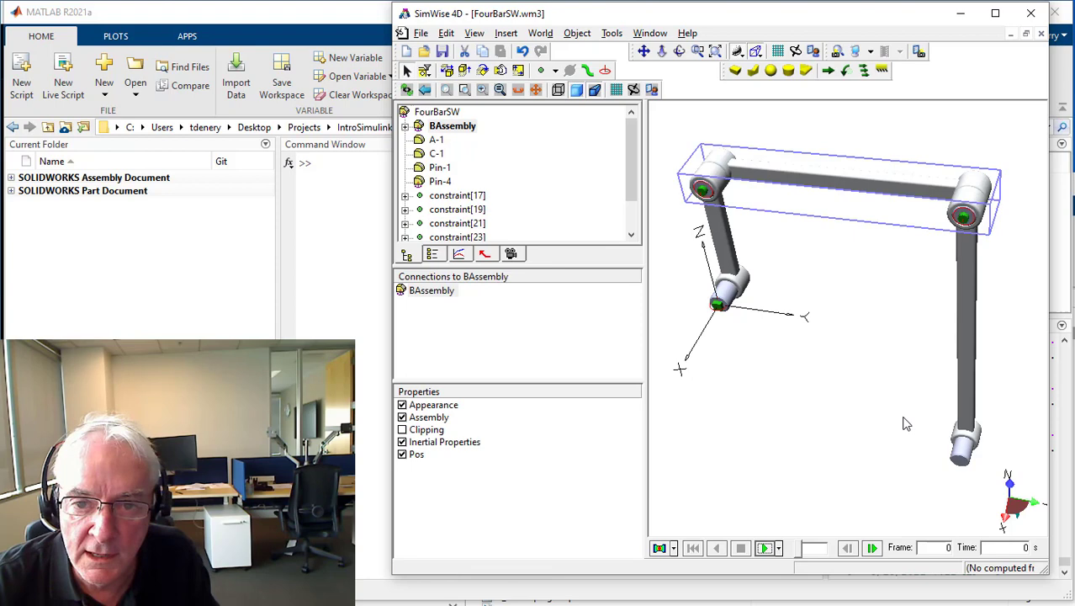
left_click(763, 548)
left_click(740, 548)
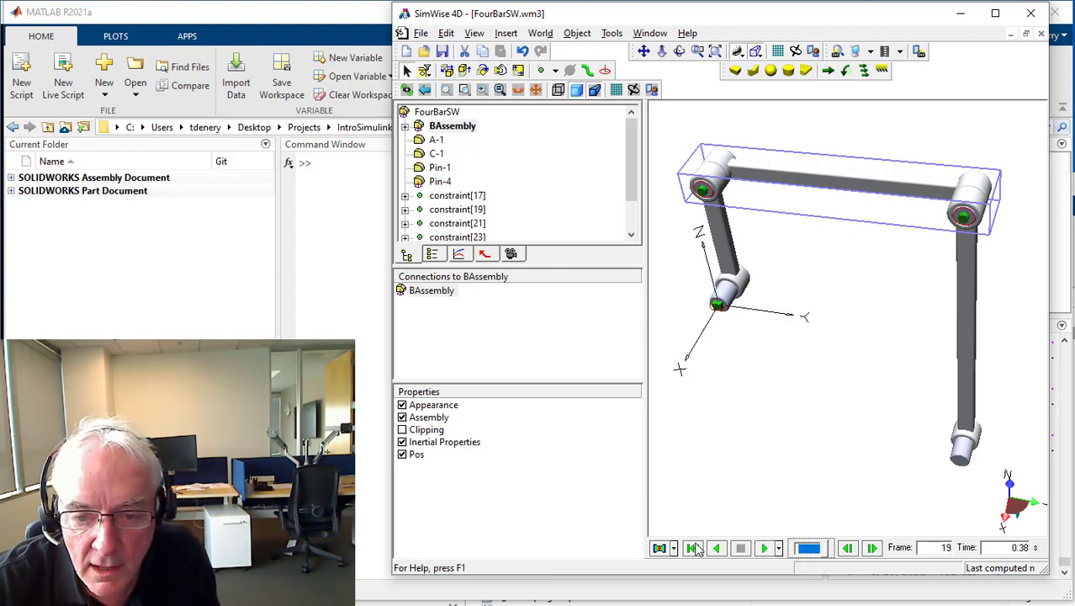
left_click(694, 548)
Rename Pin-1's joint constraint[17] to MotorGA.
left_click(728, 304)
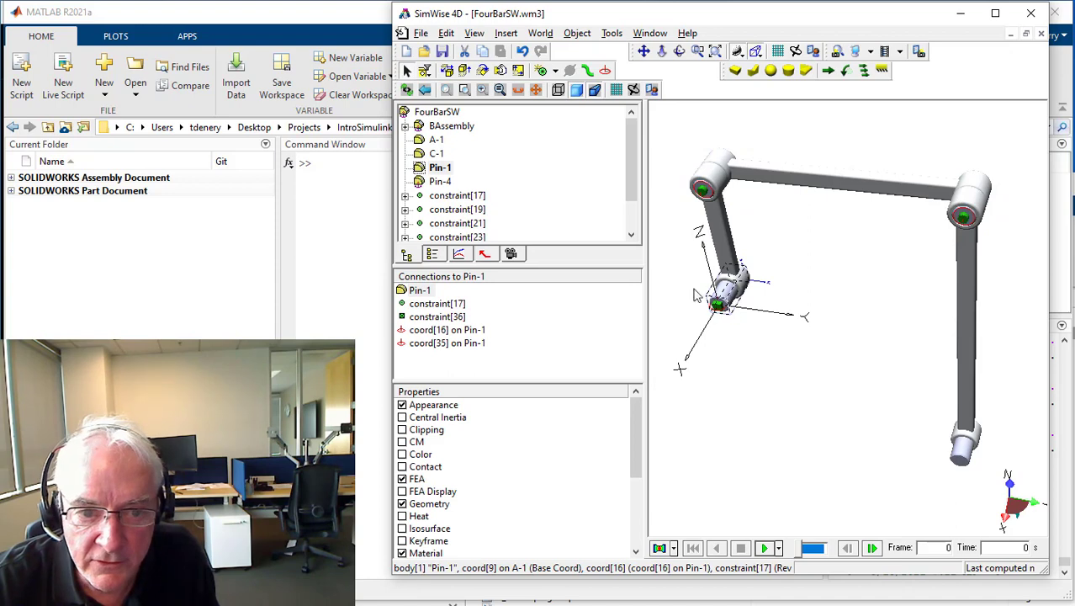
double_click(437, 302)
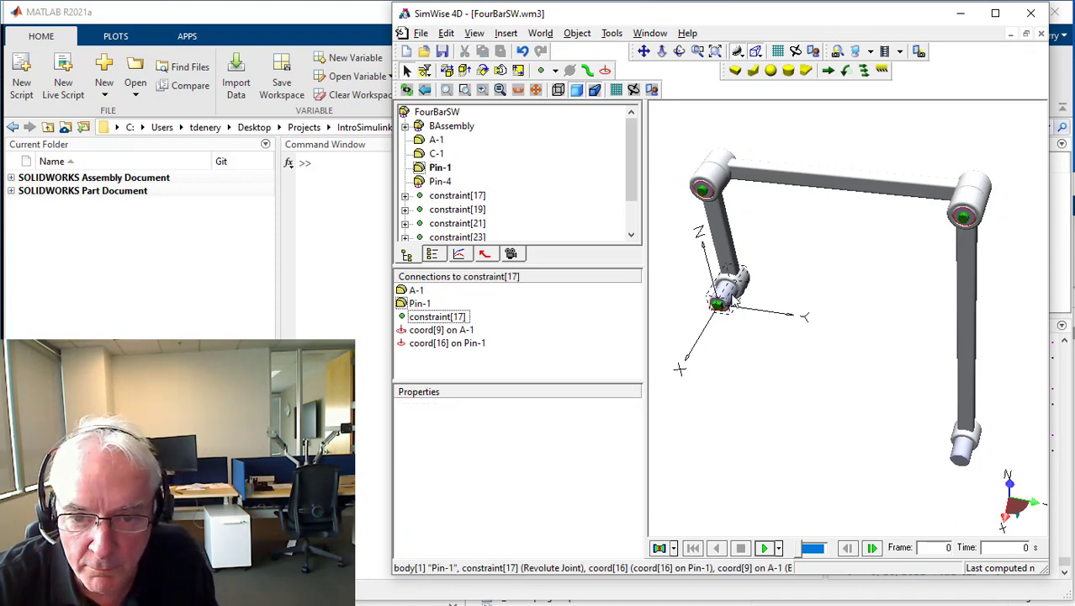
left_click(427, 318)
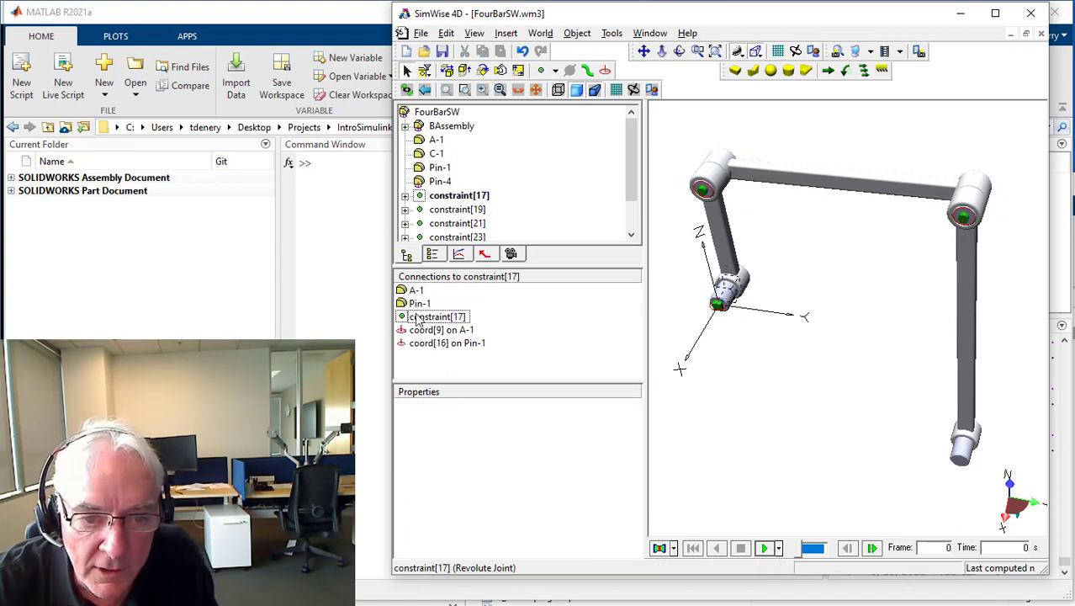
left_click(415, 317)
left_click(415, 316)
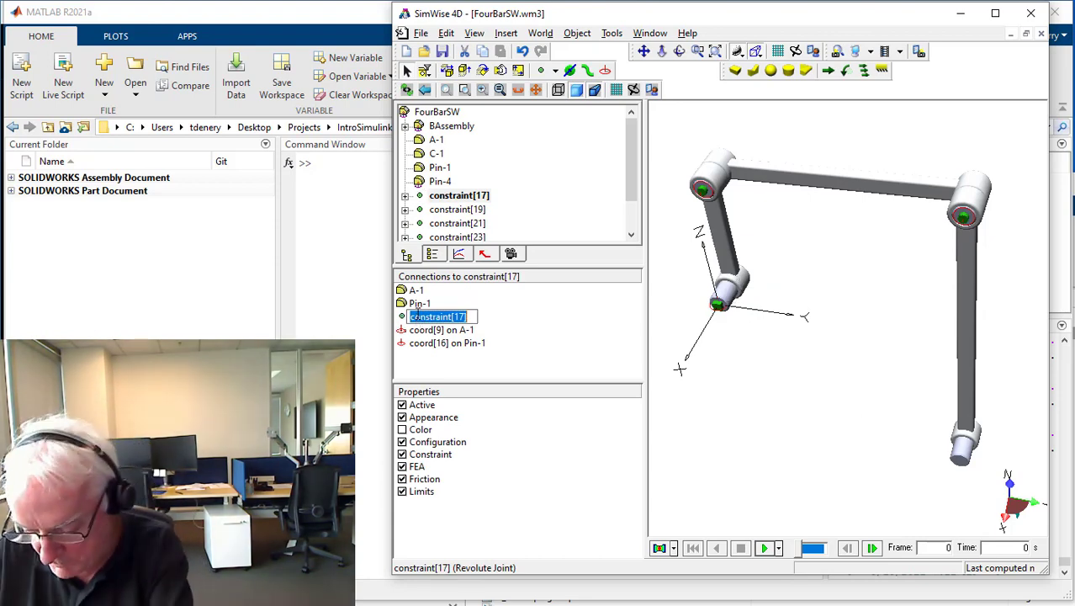
type("Mo")
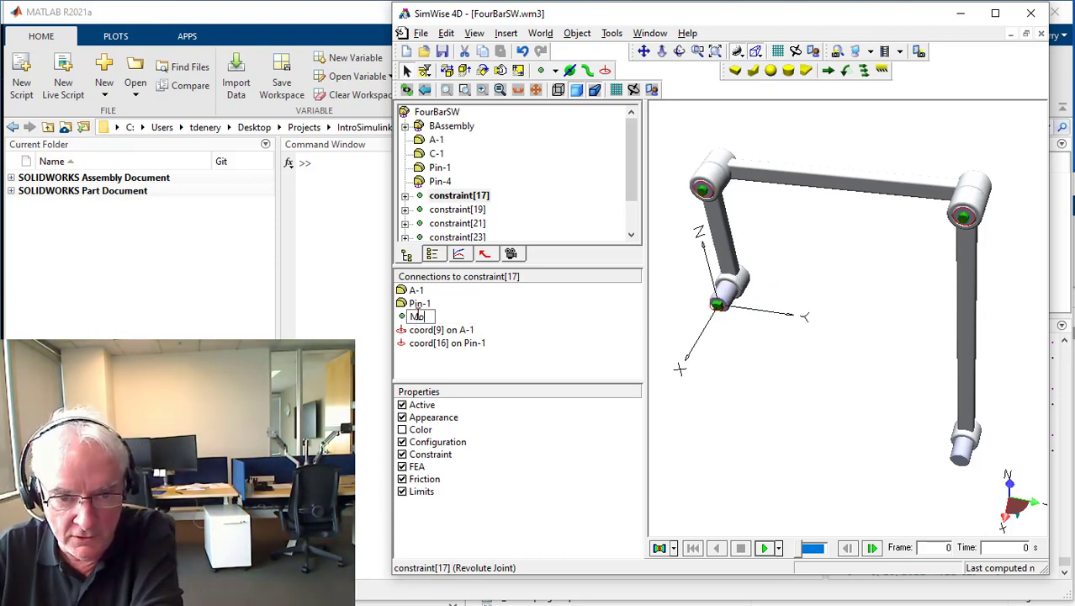
type("torG")
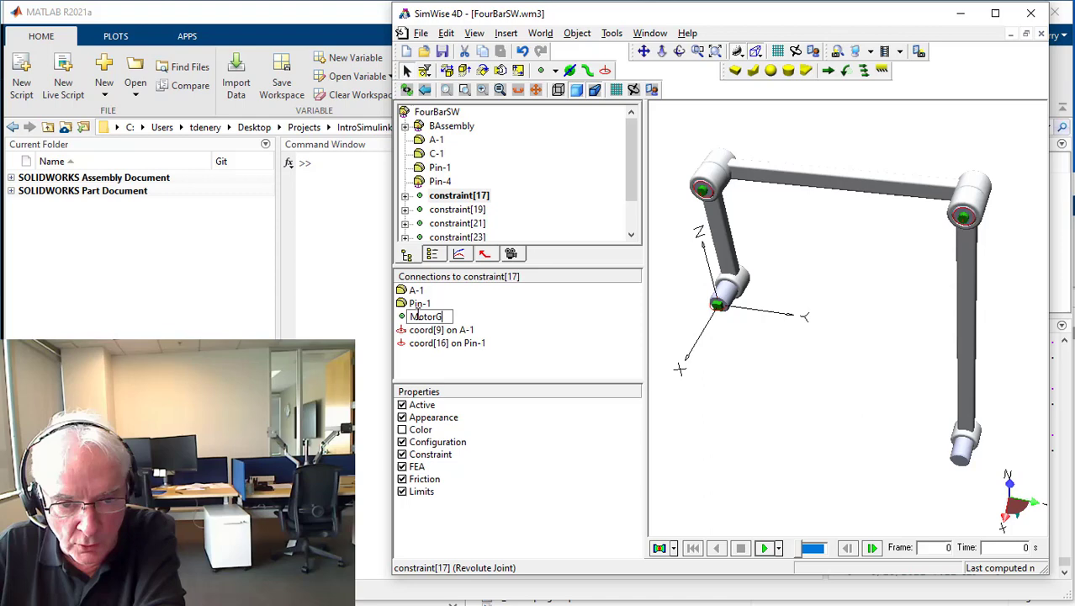
type("A")
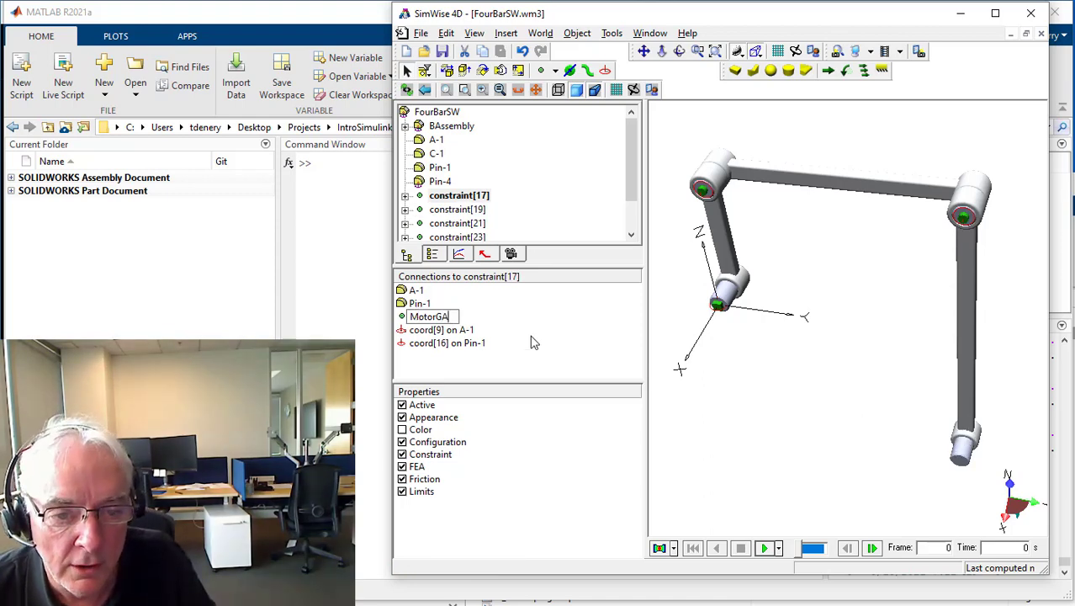
key("Return")
Change MotorGA to a Revolute Motor and run the simulation.
double_click(403, 320)
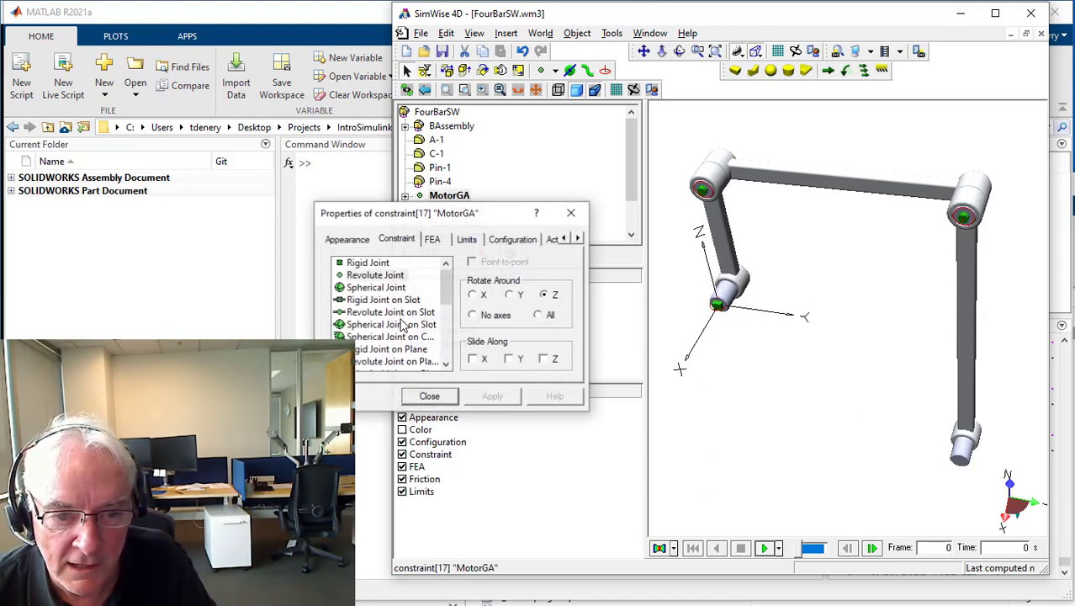
left_click_drag(444, 289, 444, 313)
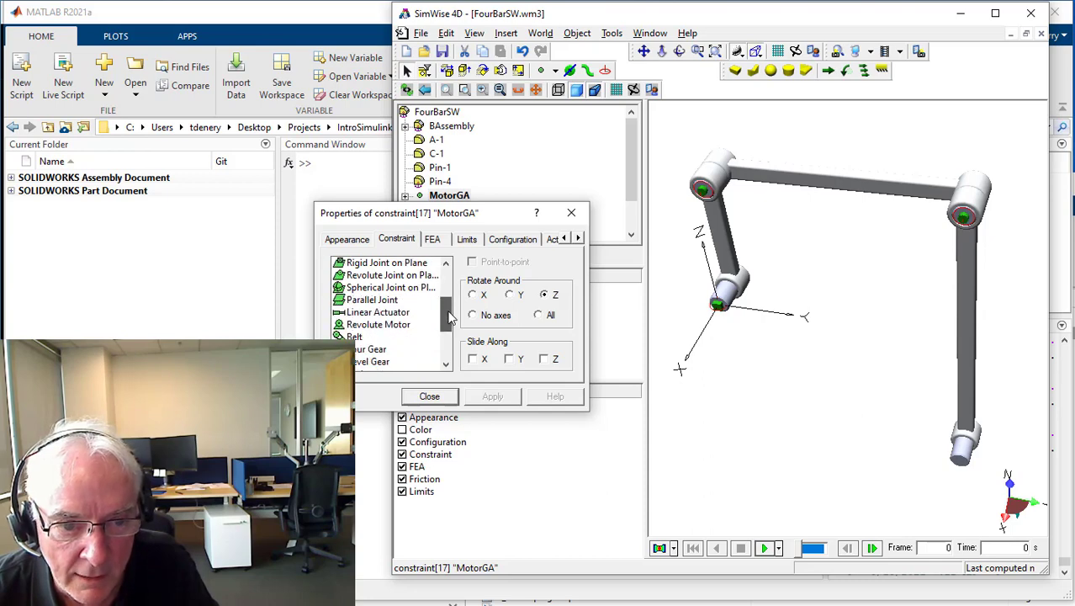
left_click_drag(437, 217, 781, 239)
left_click(720, 350)
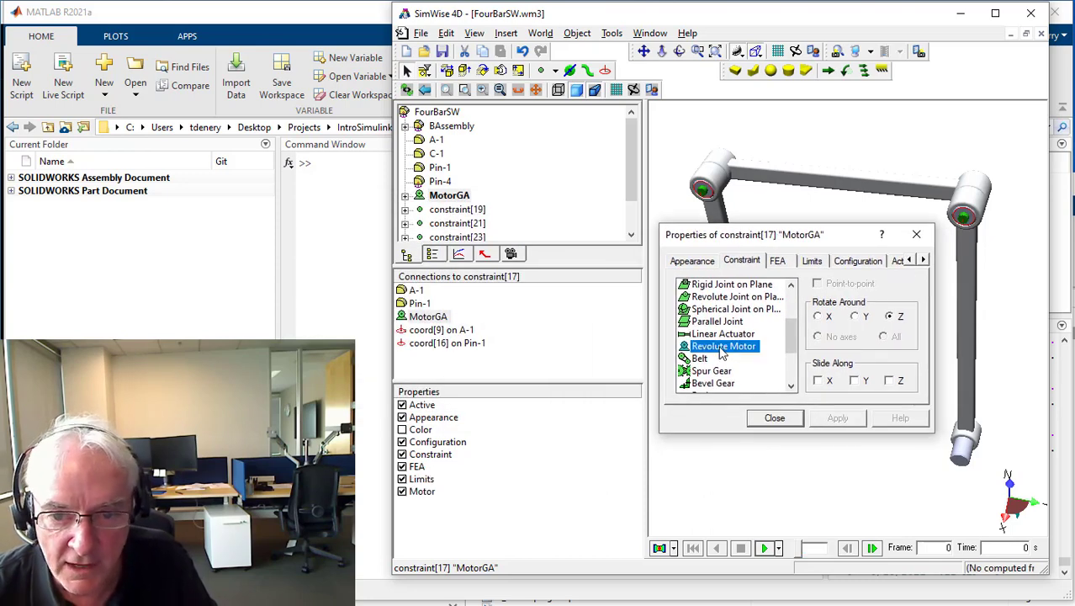
left_click(774, 419)
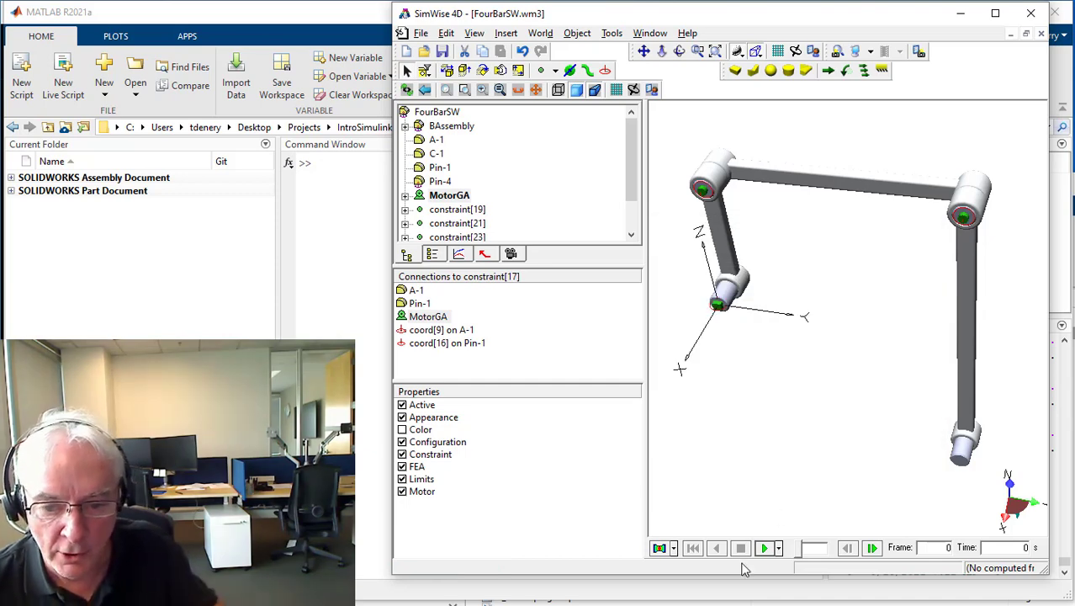
left_click(766, 548)
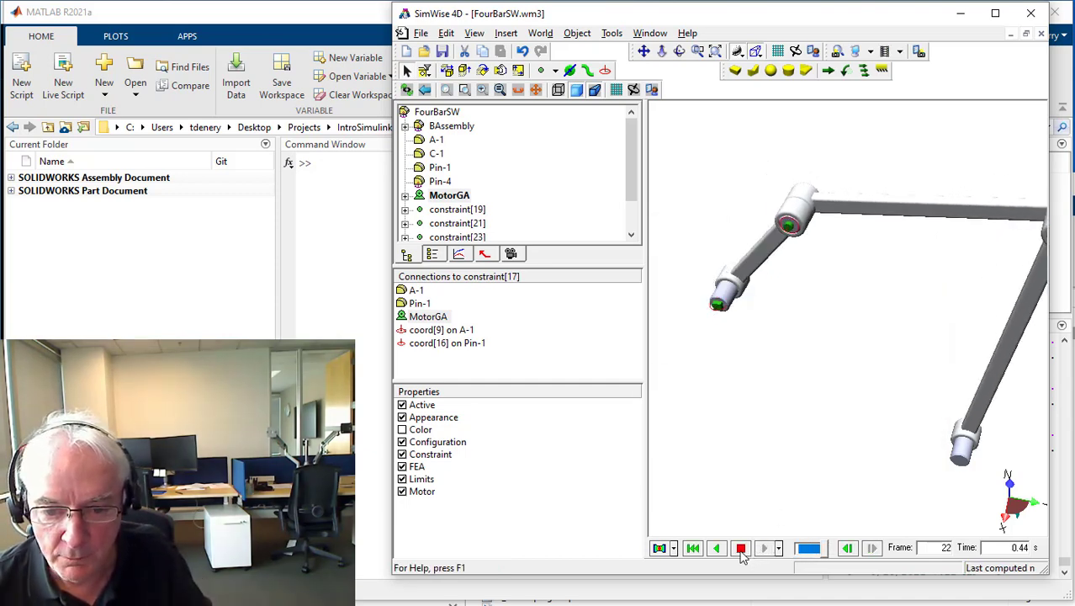
Rewind the simulation to frame 0 and zoom in to select the top-right joint constraint[23].
left_click(692, 548)
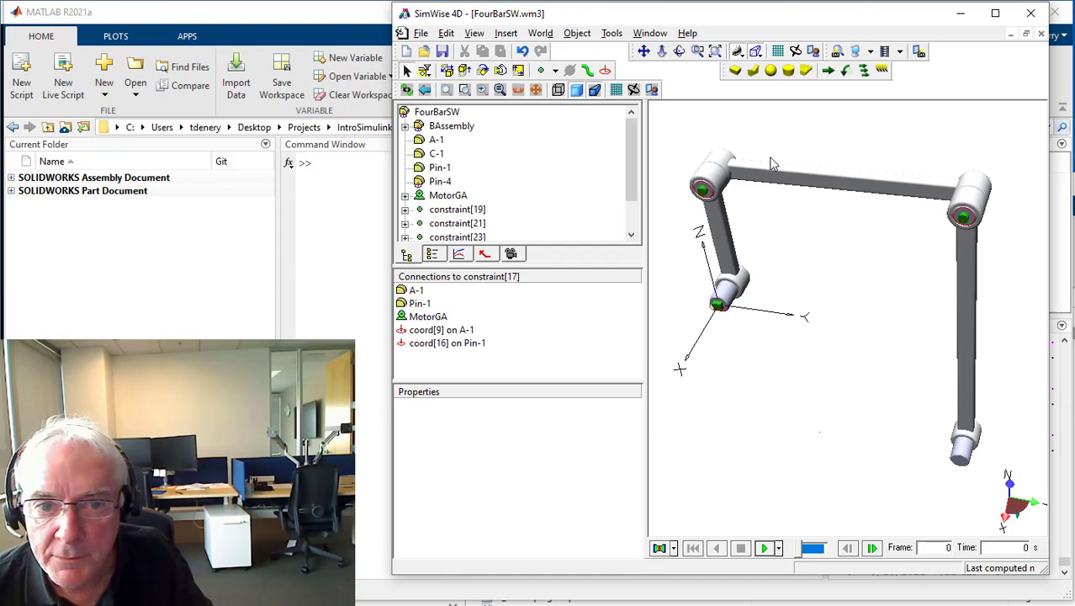
left_click(697, 51)
left_click_drag(943, 180, 1000, 250)
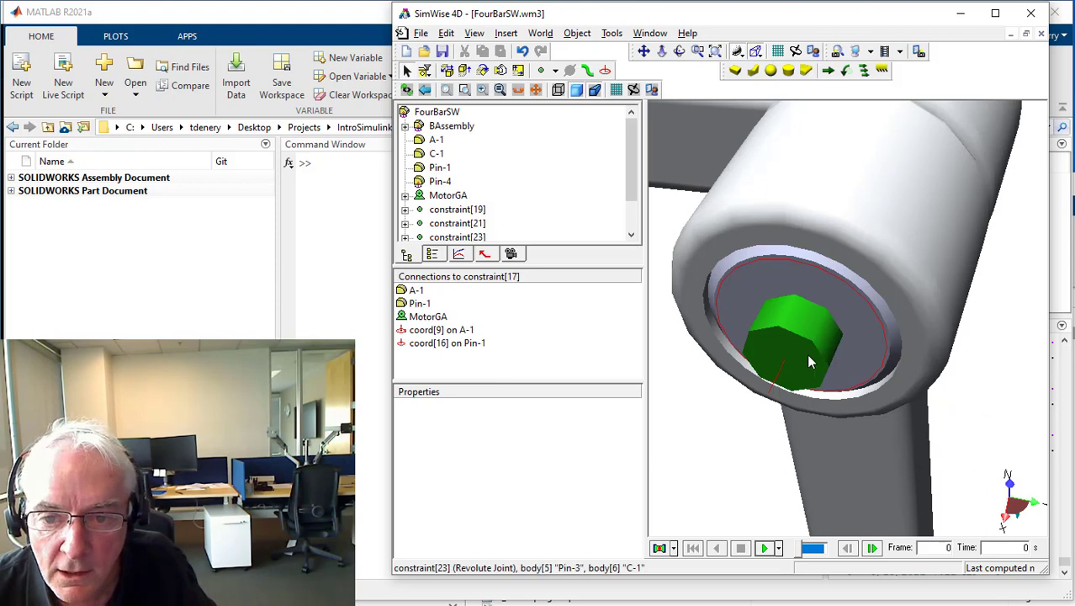
left_click(804, 354)
Open constraint[23]'s properties and rename it SphereSlotLoopConstraint.
double_click(804, 354)
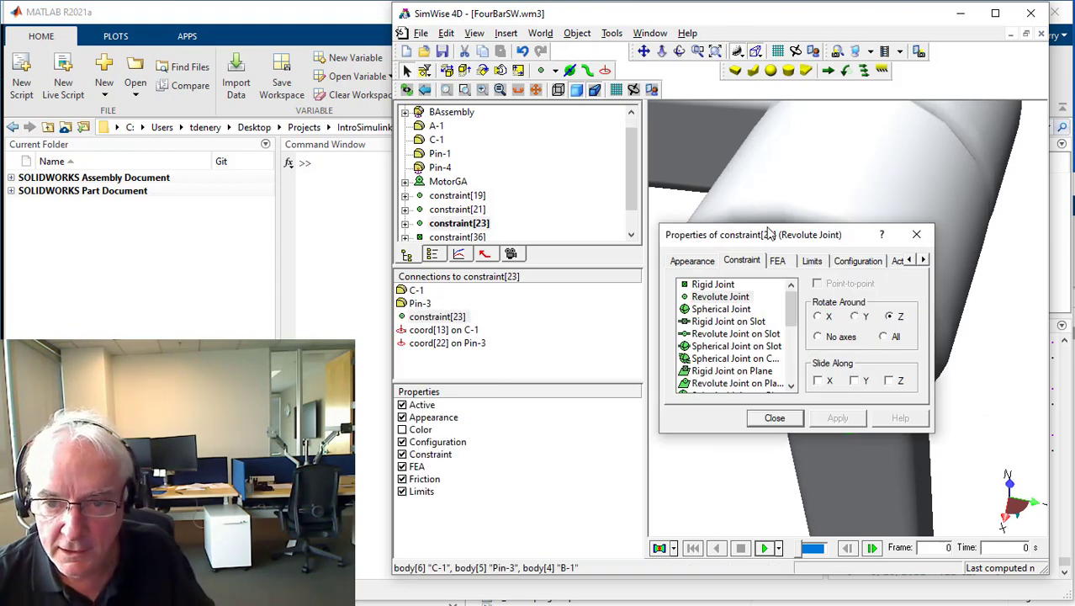
left_click_drag(788, 239, 562, 112)
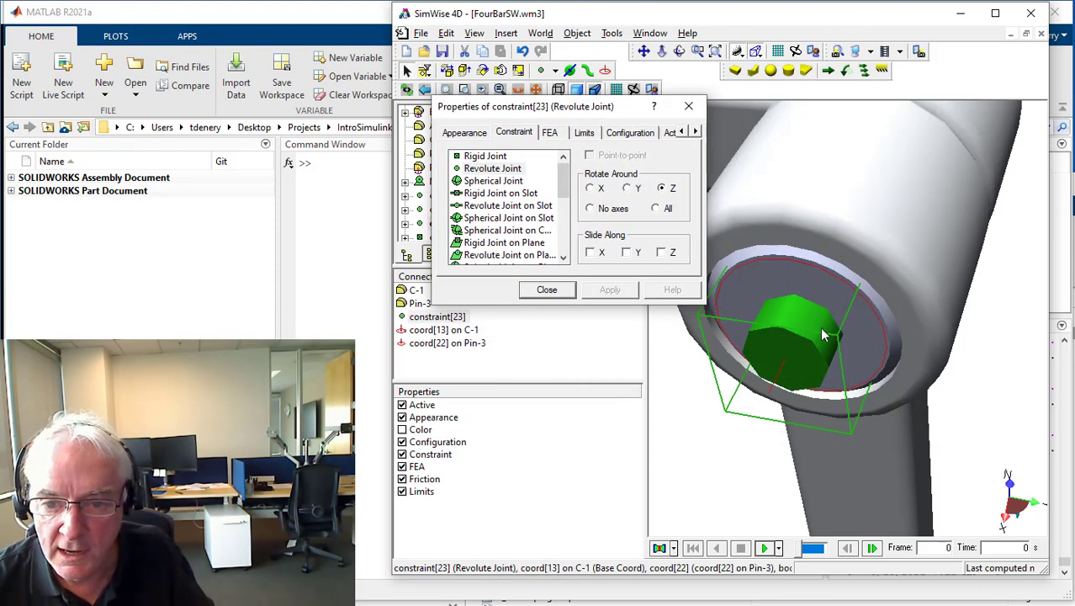
left_click(467, 132)
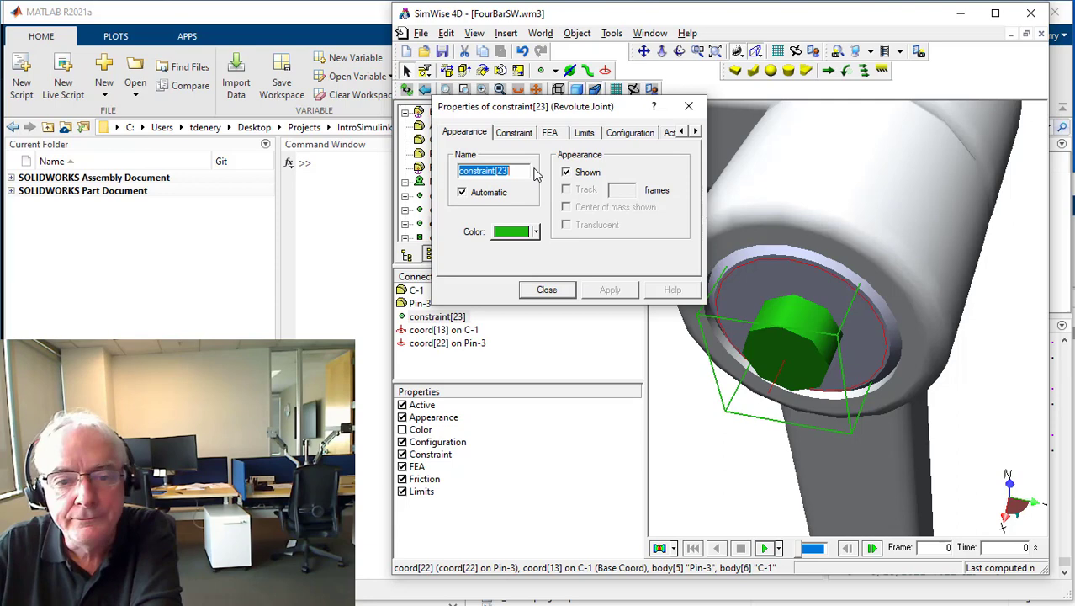
type("SphereSlotLoop")
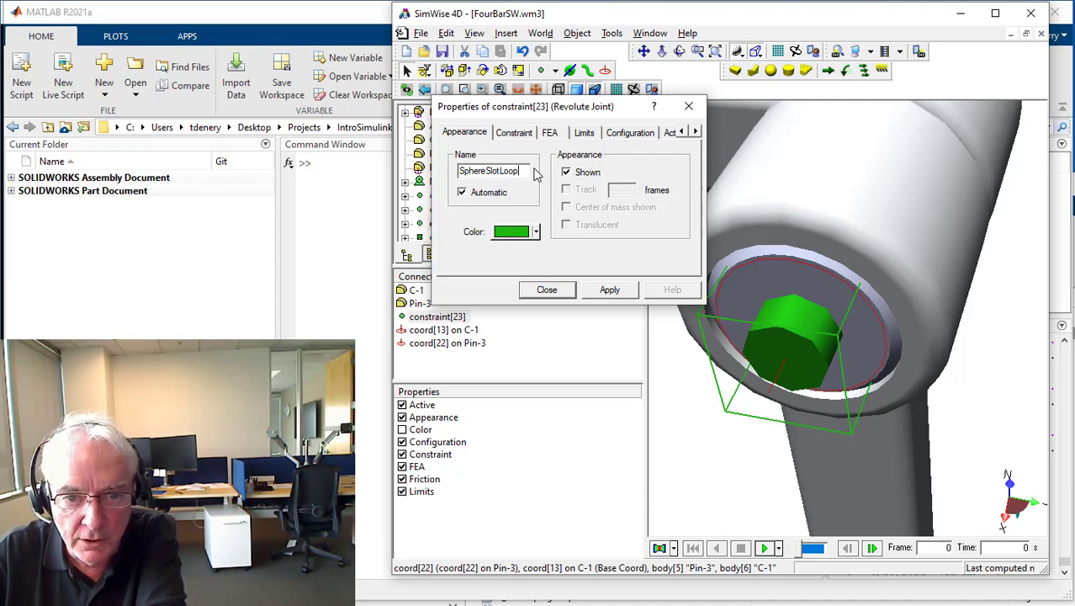
type("nstraint")
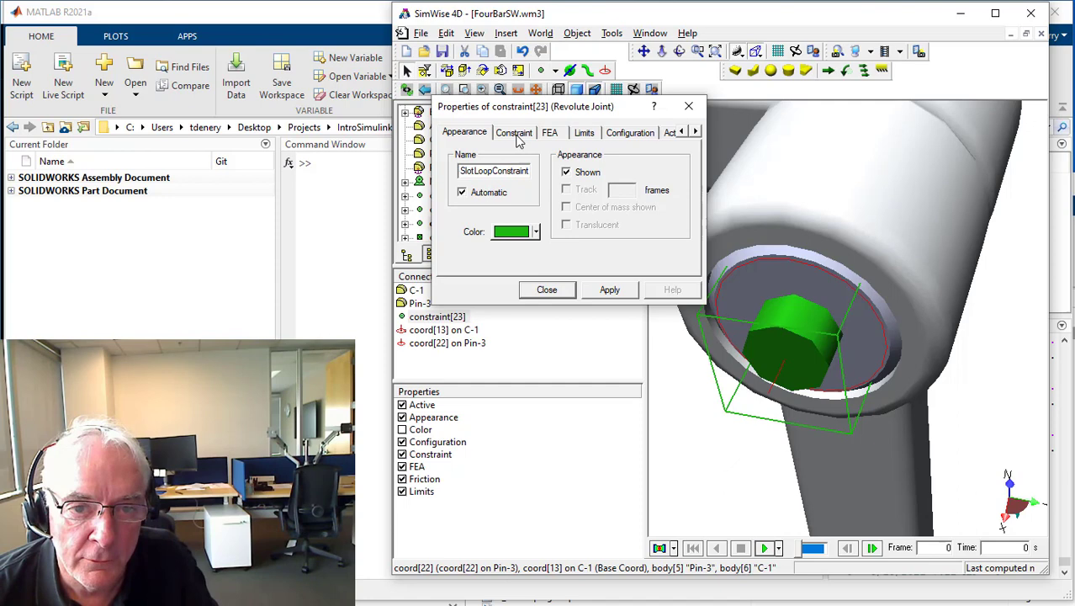
left_click(514, 134)
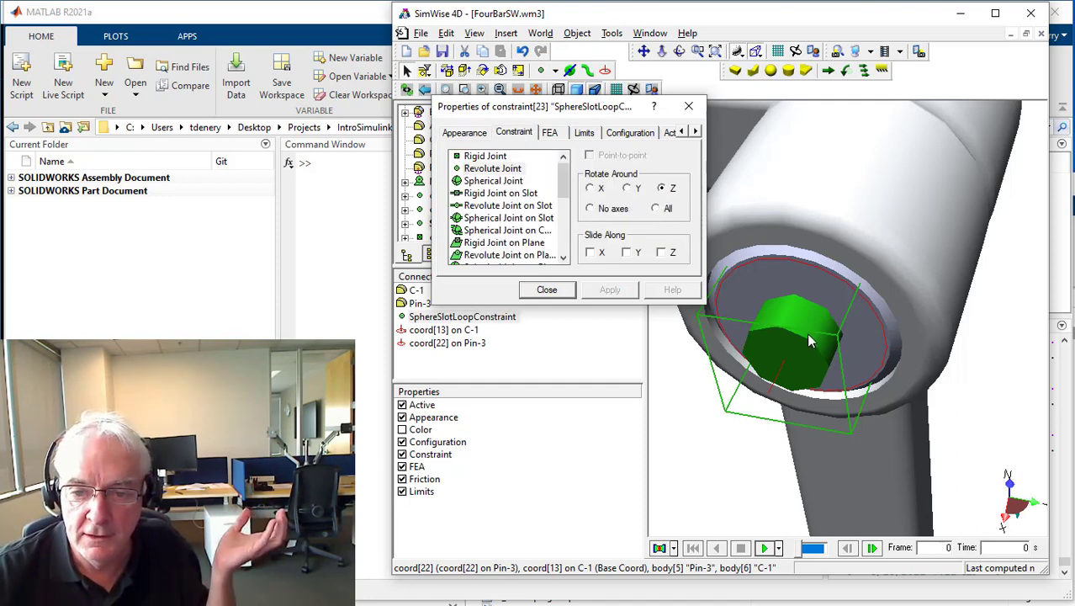
Let the constraint rotate around all axes and slide along Z, then close its properties.
left_click(656, 208)
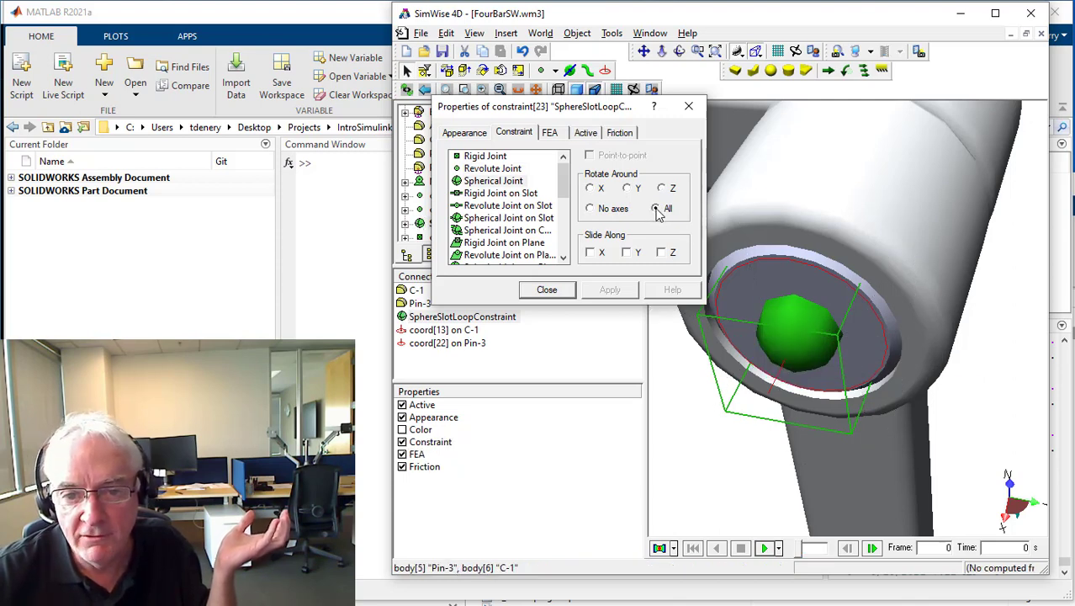
left_click(662, 253)
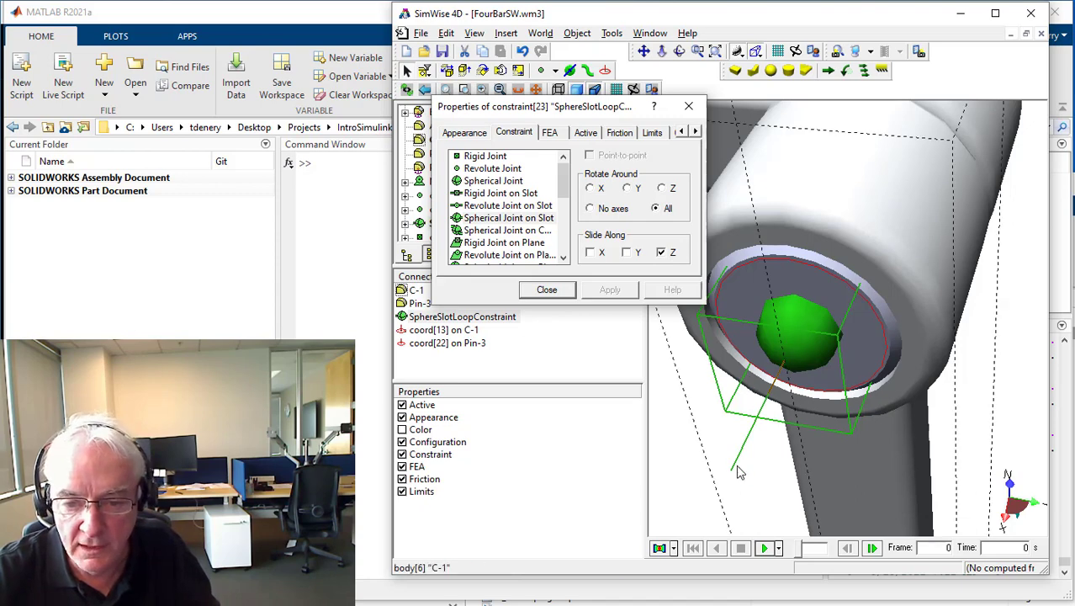
left_click(548, 290)
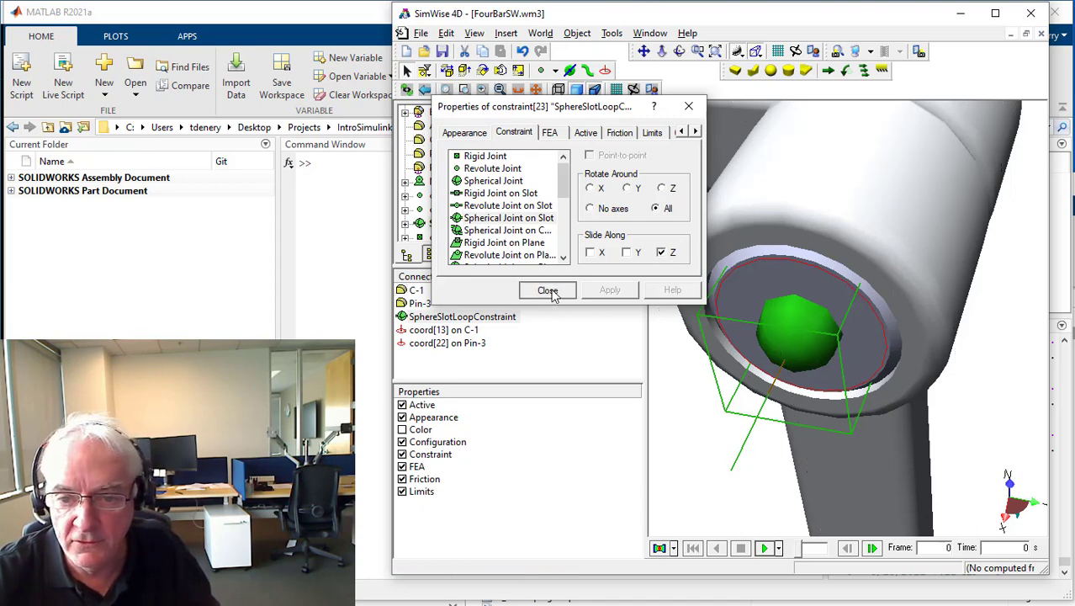
left_click(695, 483)
Play and rewind the four-bar simulation twice, zoomed out for the second run, then save FourBarSW.wm3.
left_click(764, 549)
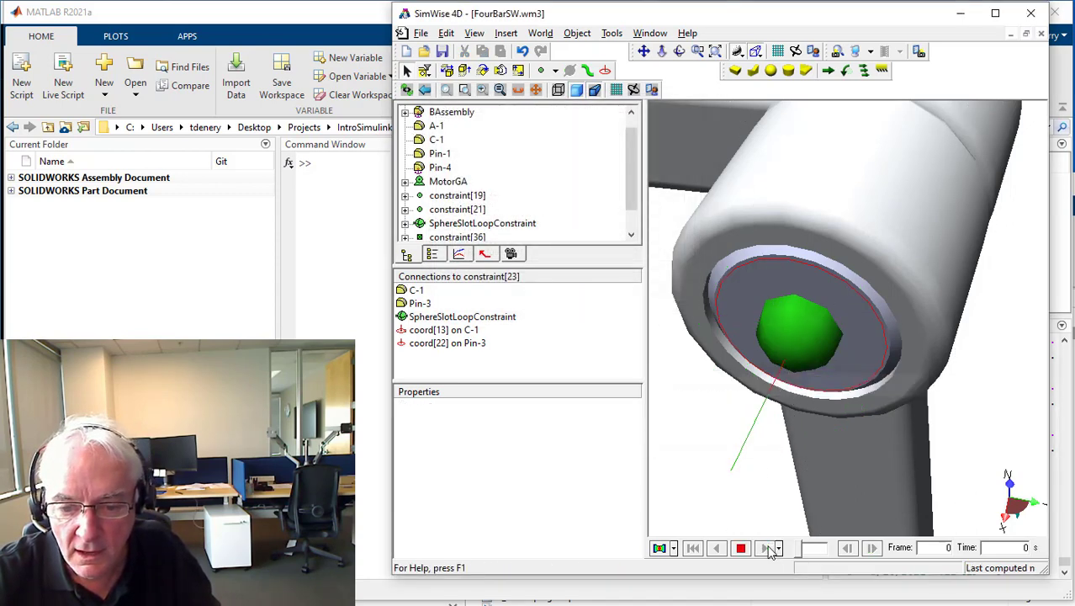
left_click(693, 547)
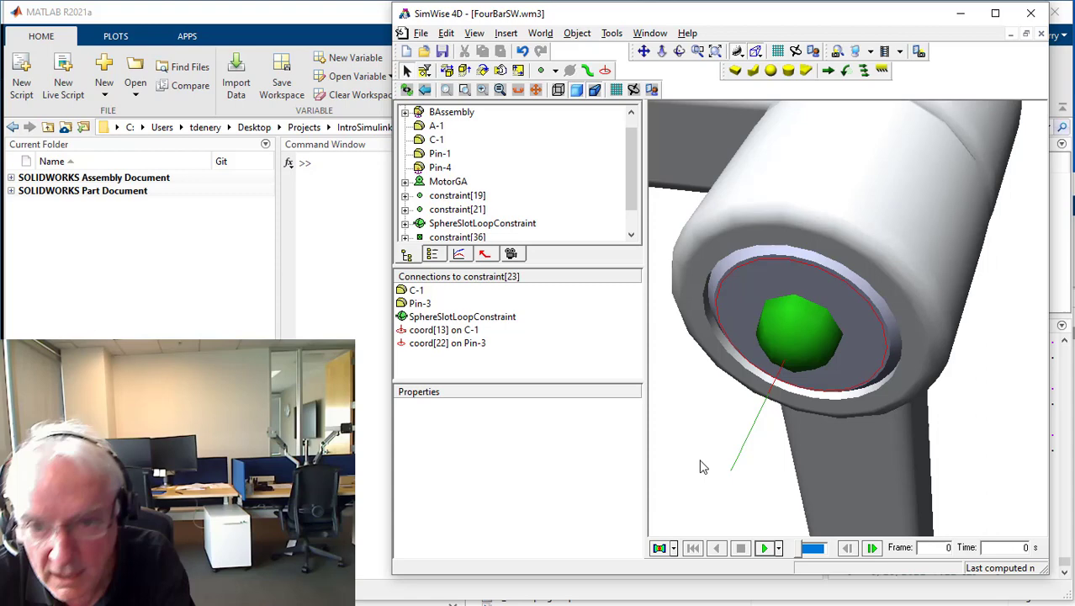
scroll(715, 488, "down", 3)
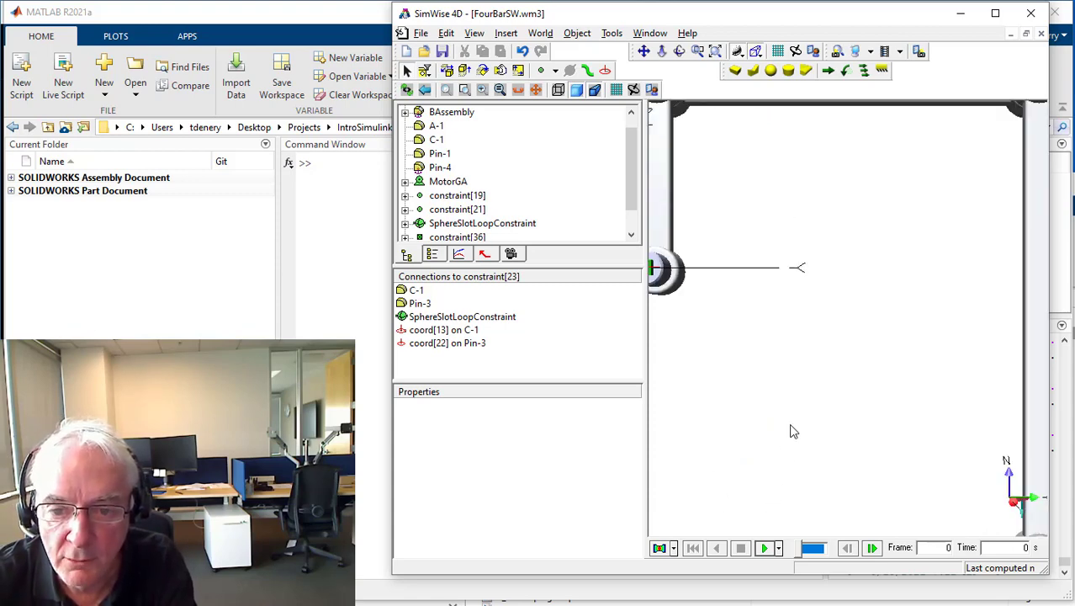
scroll(790, 422, "down", 4)
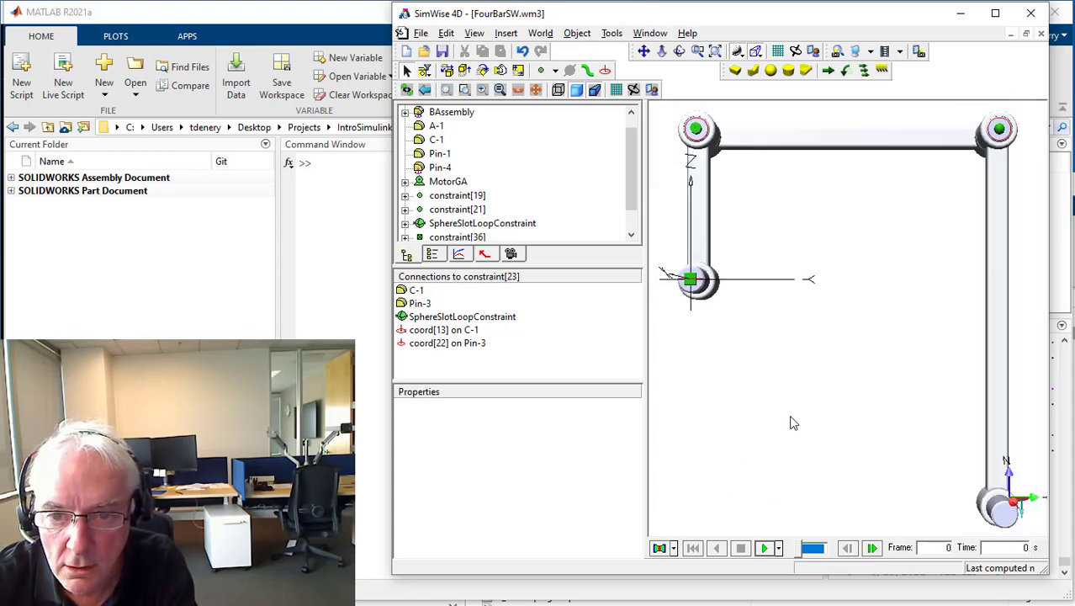
left_click(766, 548)
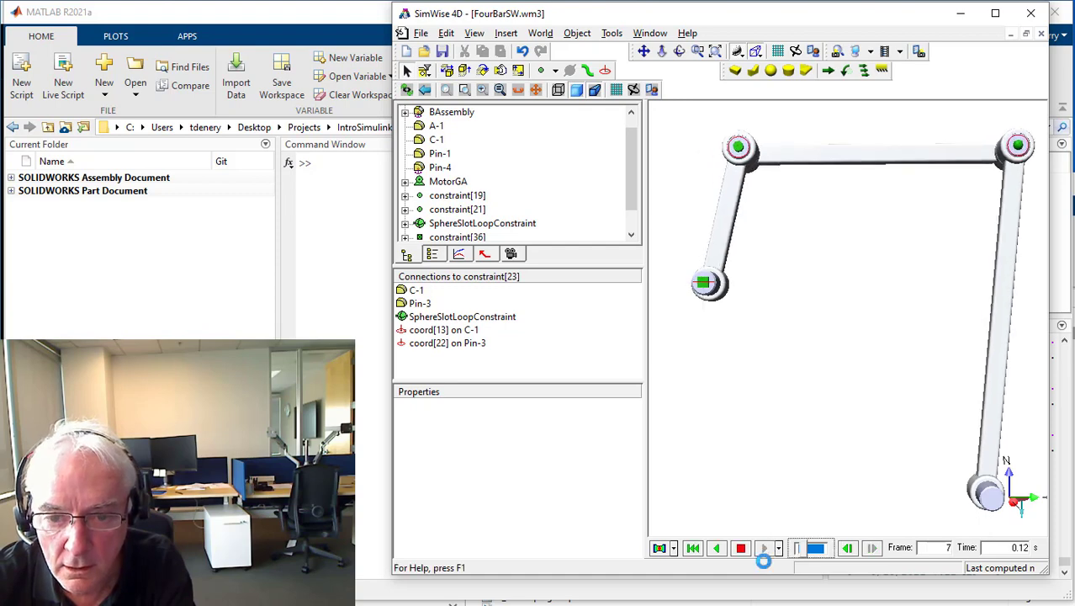
left_click(693, 548)
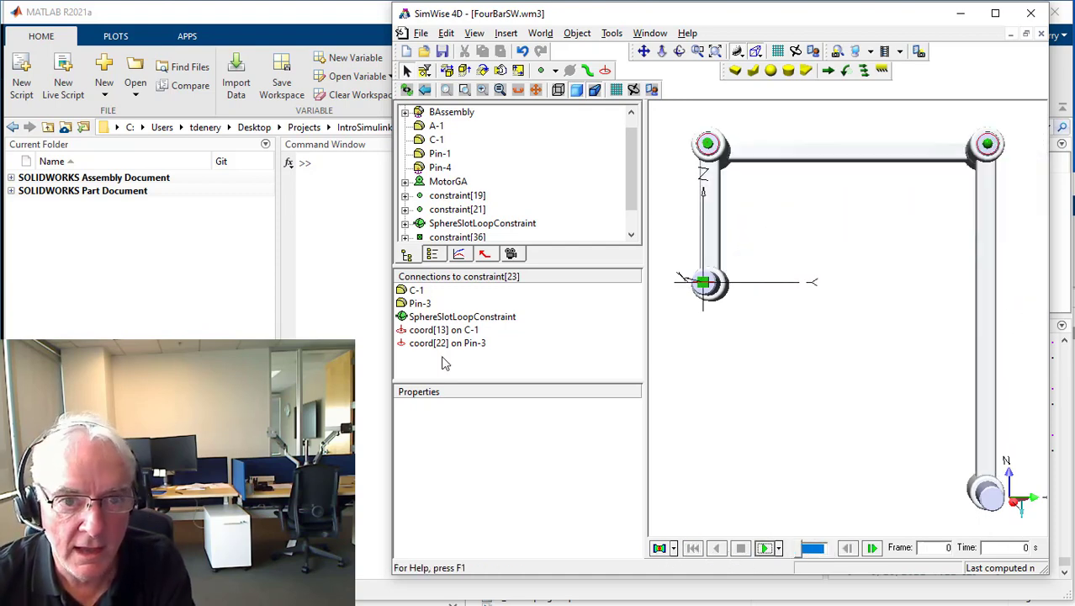
left_click(442, 52)
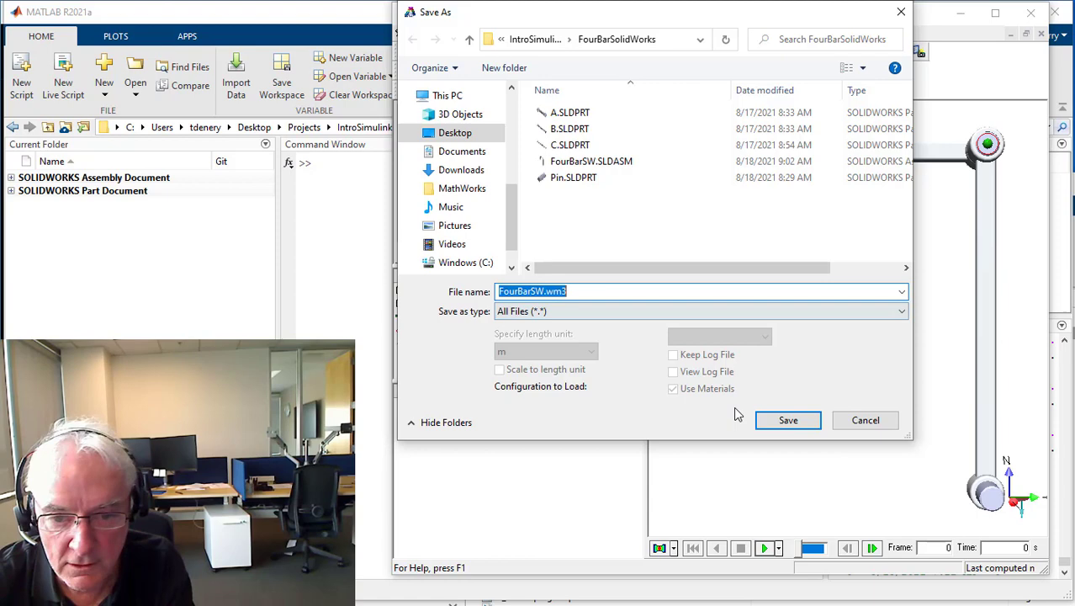
Save the model as FourBarSW.wm3 and switch to MATLAB's apps to launch GetGeometry.
left_click(784, 420)
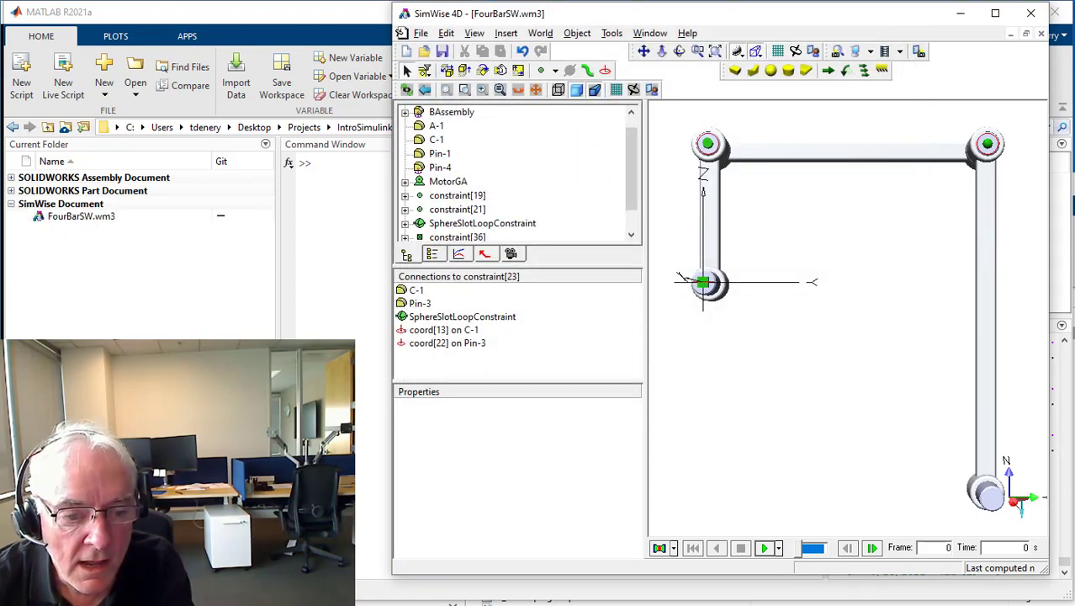
left_click(309, 156)
left_click(187, 37)
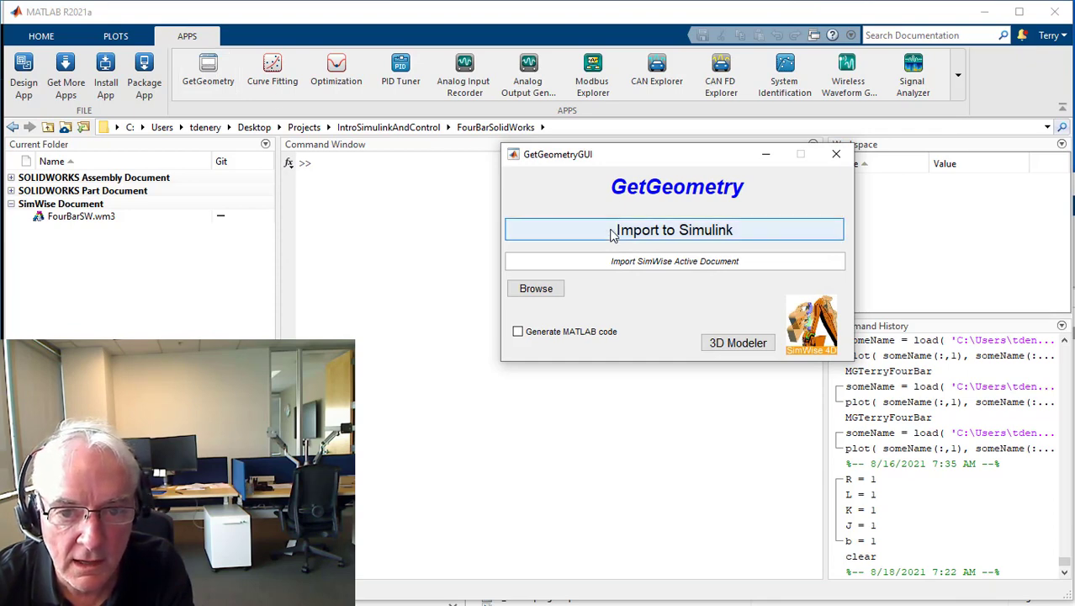
Import the active SimWise document into Simulink from GetGeometry.
left_click(613, 231)
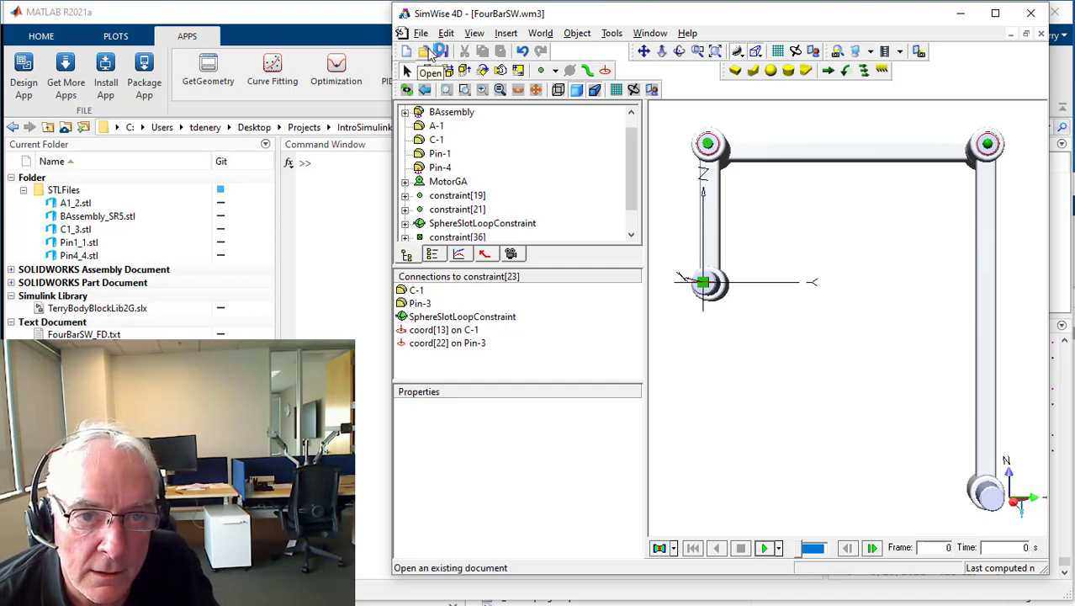
Review the importable CAD file types in SimWise's Open dialog, then cancel it.
left_click(431, 52)
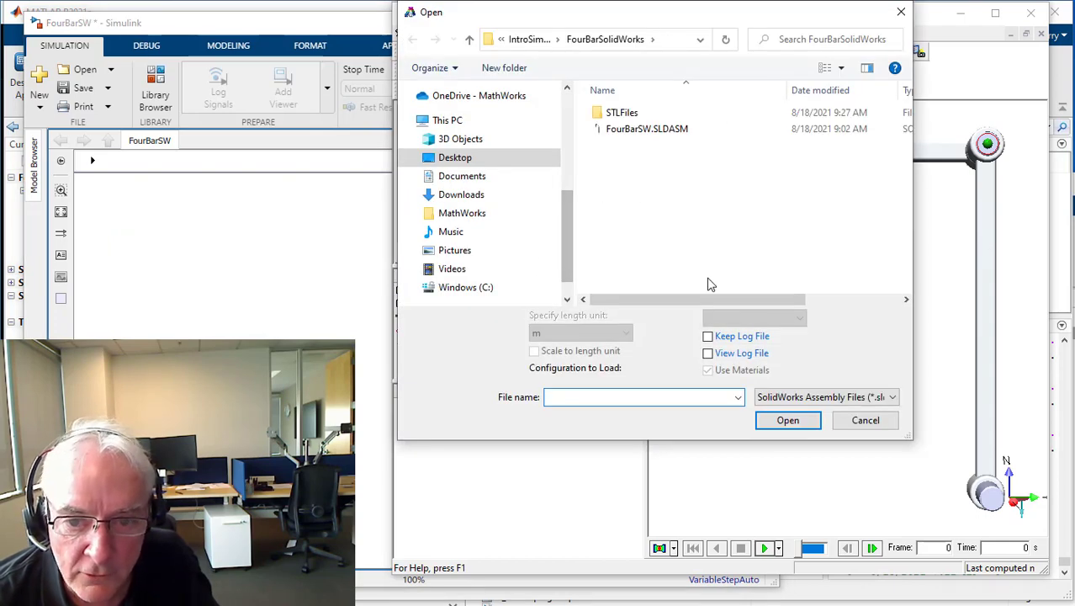
left_click(878, 397)
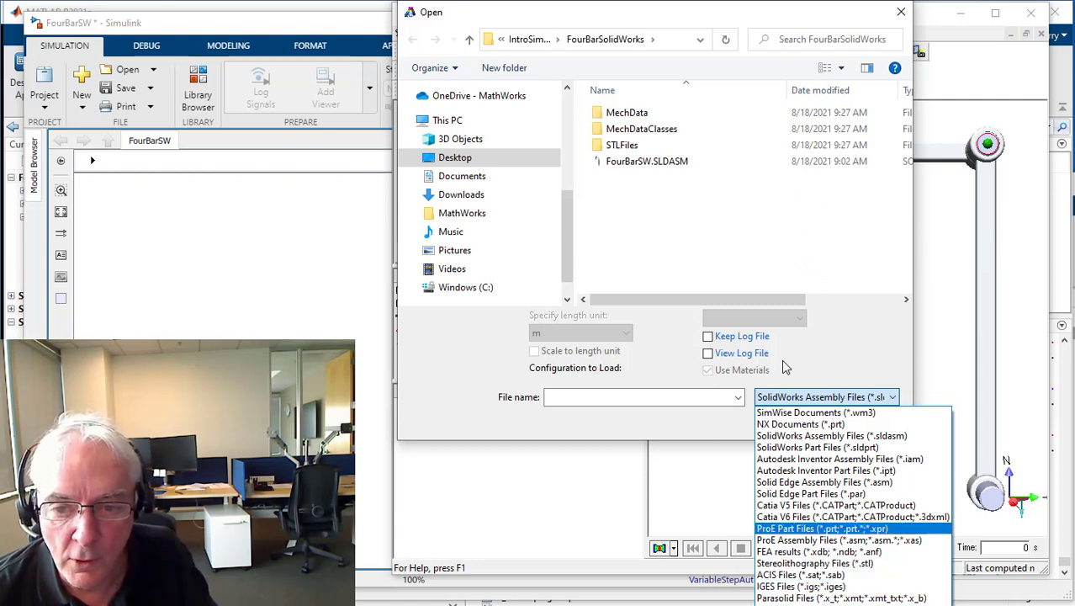
left_click(818, 355)
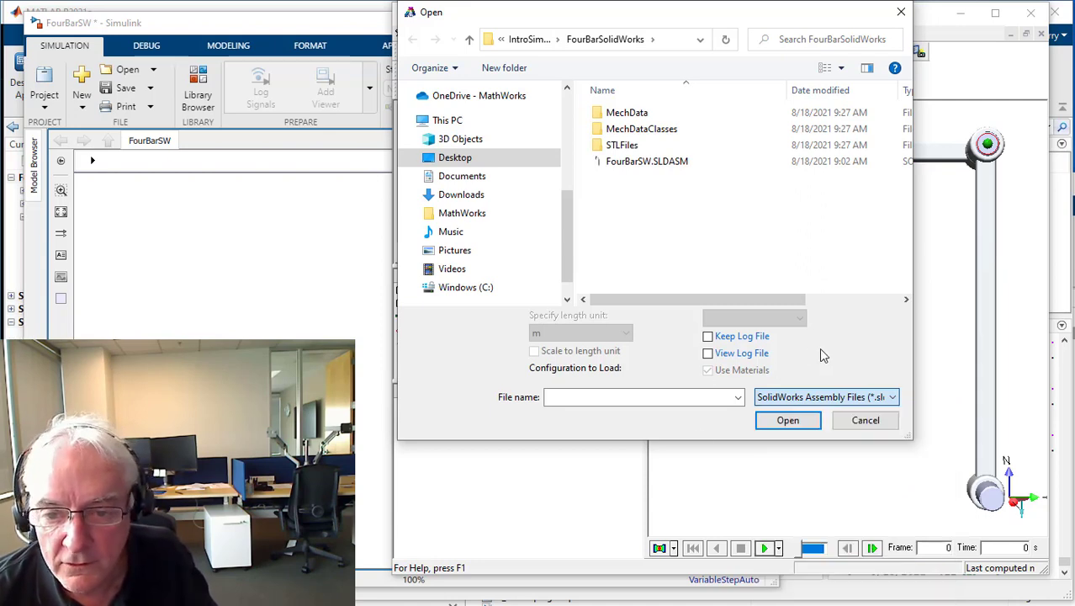
left_click(864, 426)
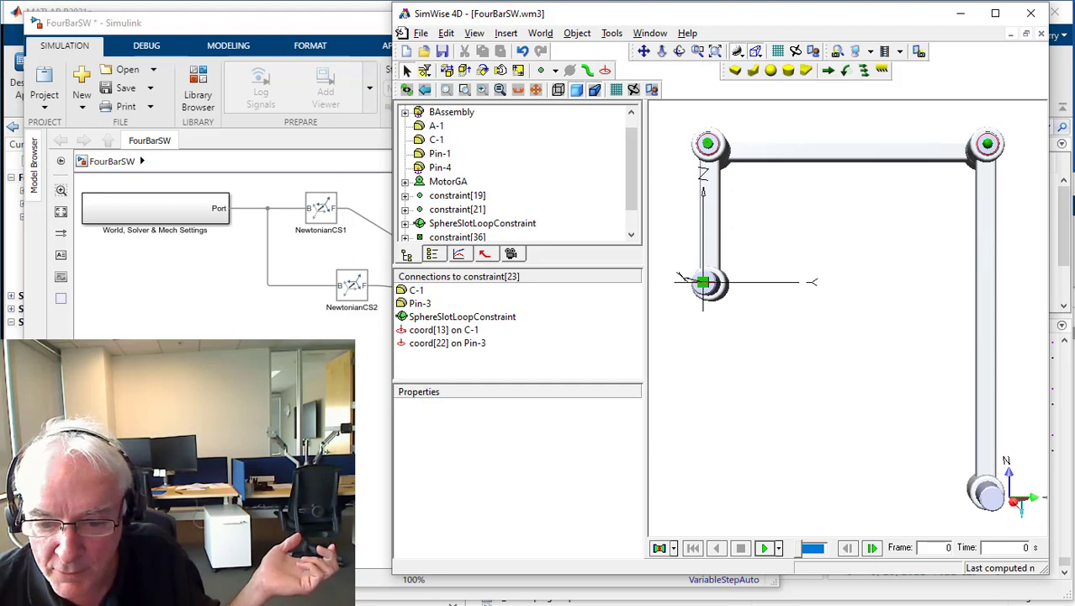
Bring the FourBarSW Simulink model forward, shift it right, and run the simulation.
left_click(378, 172)
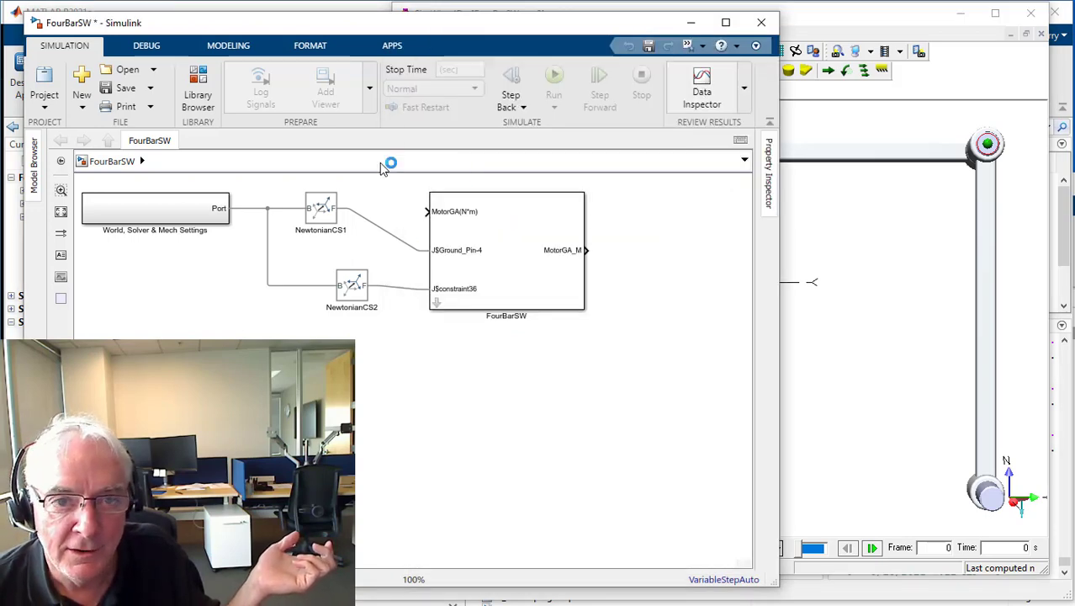
left_click_drag(383, 32, 663, 29)
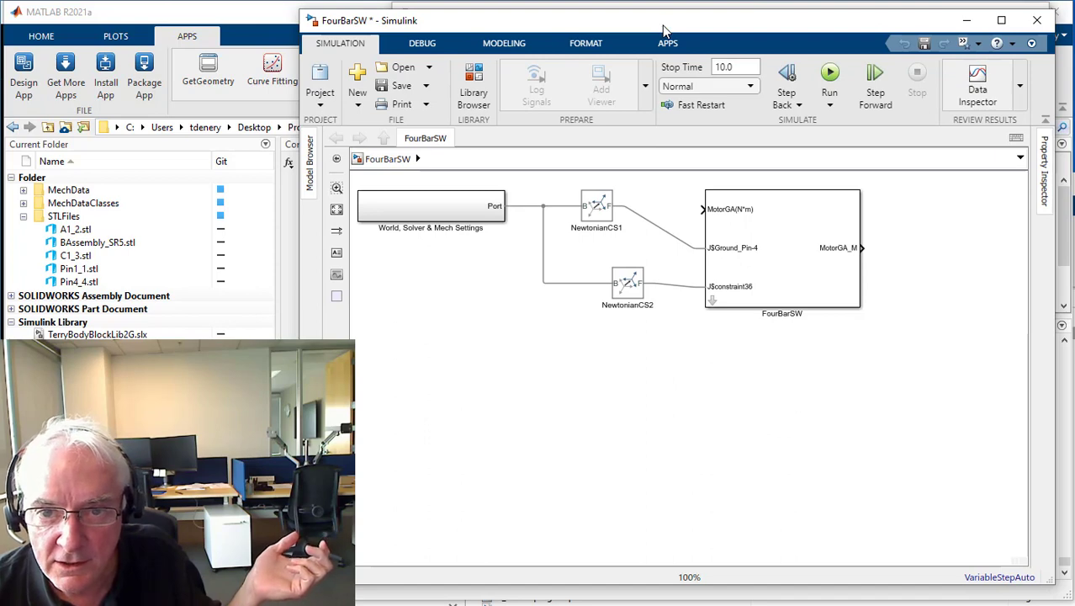
left_click(830, 75)
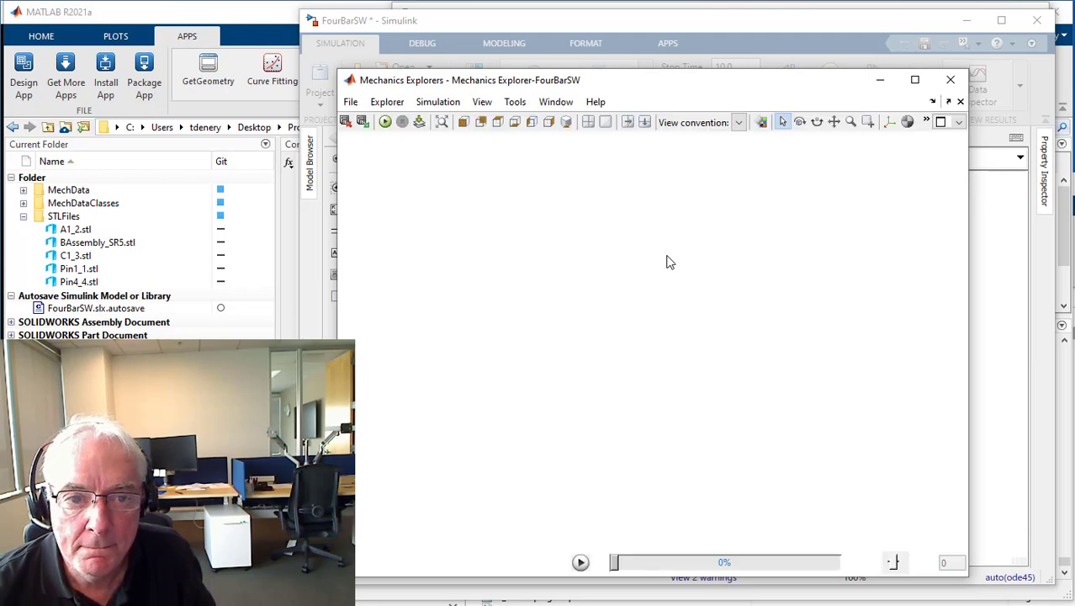
Show the linkage in Right view, rewind to time 0, and go to the top link's Solid block.
left_click(548, 122)
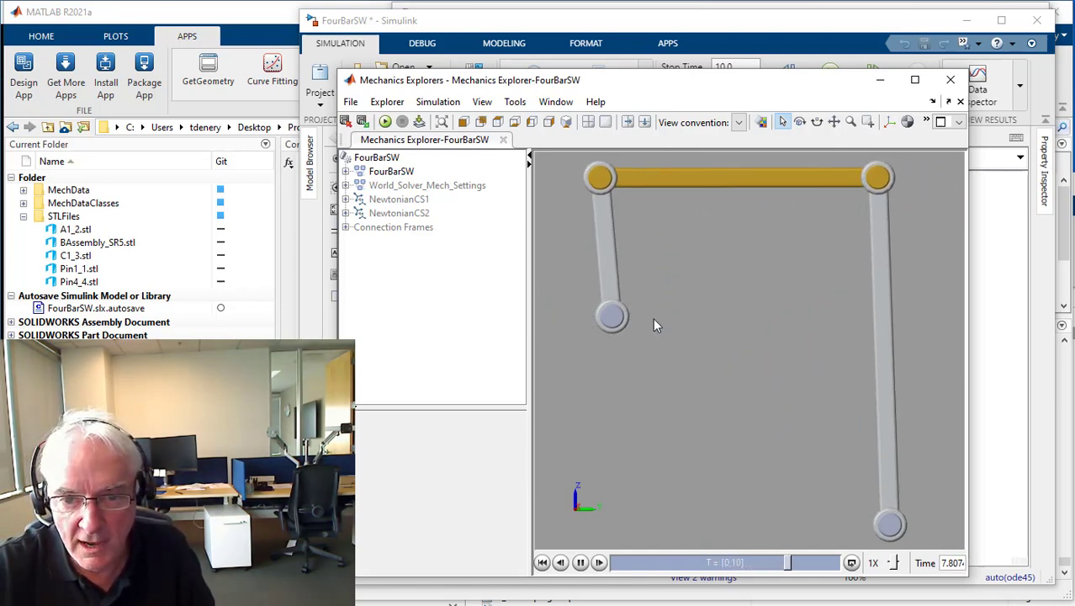
left_click(581, 563)
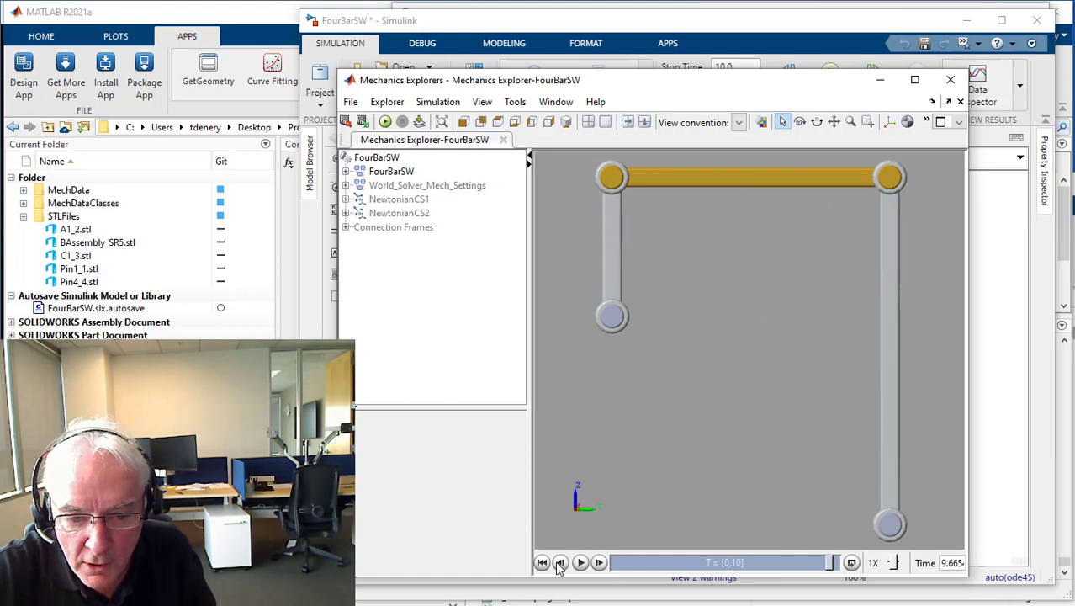
left_click(543, 562)
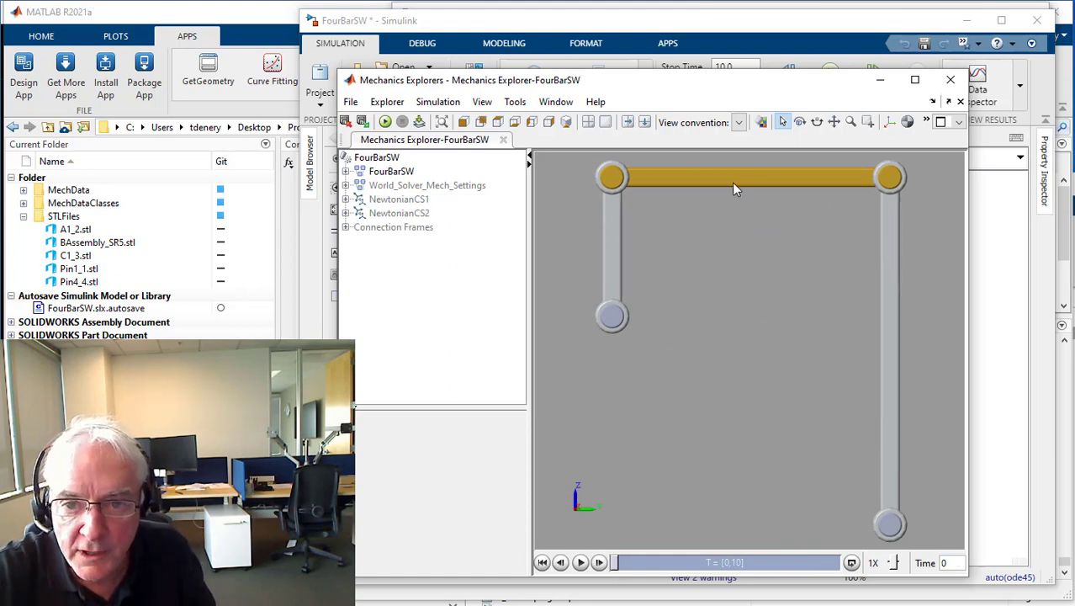
left_click(731, 181)
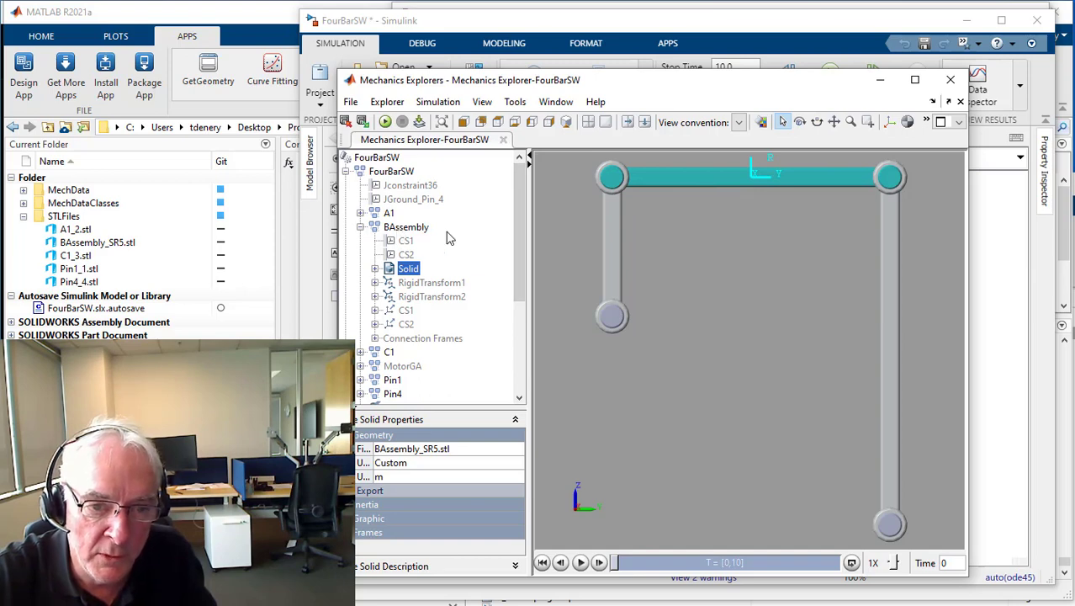
right_click(401, 273)
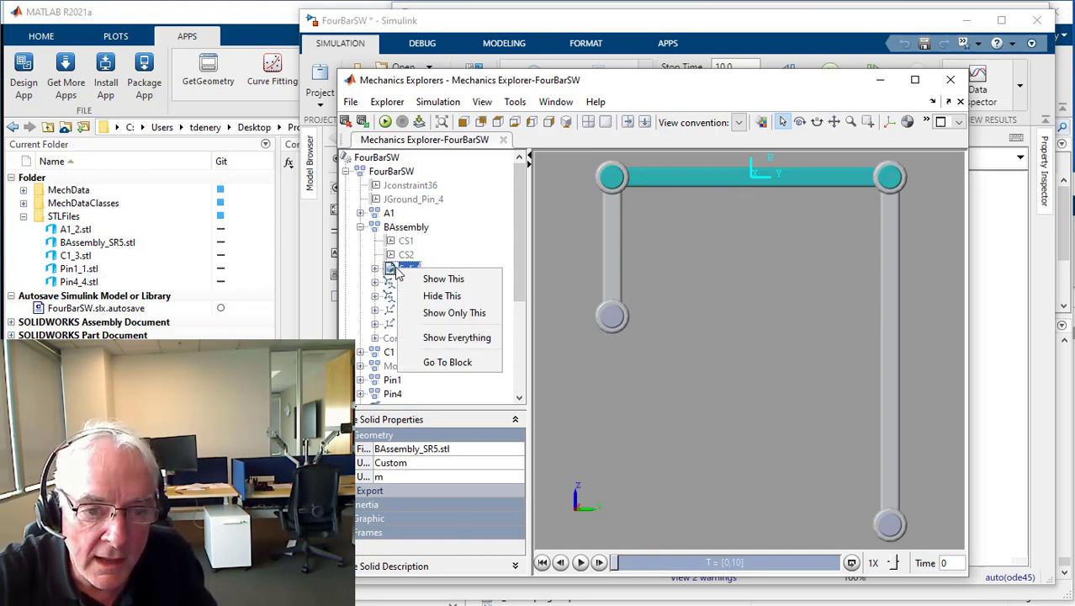
left_click(451, 362)
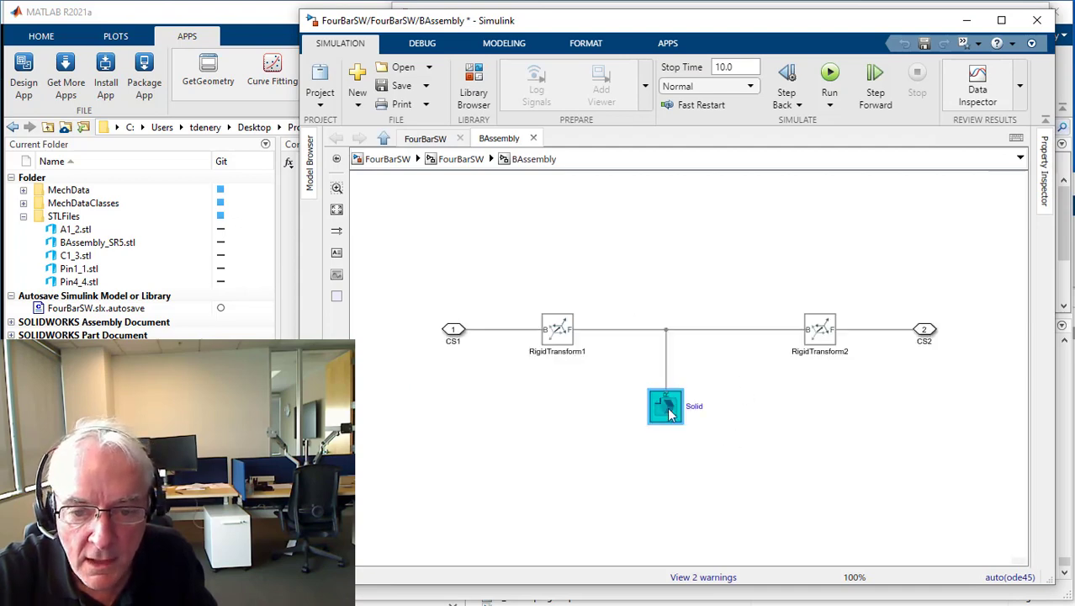
Check the BAssembly Solid block's inertia parameters, close them, and return to the top-level FourBarSW model.
double_click(670, 412)
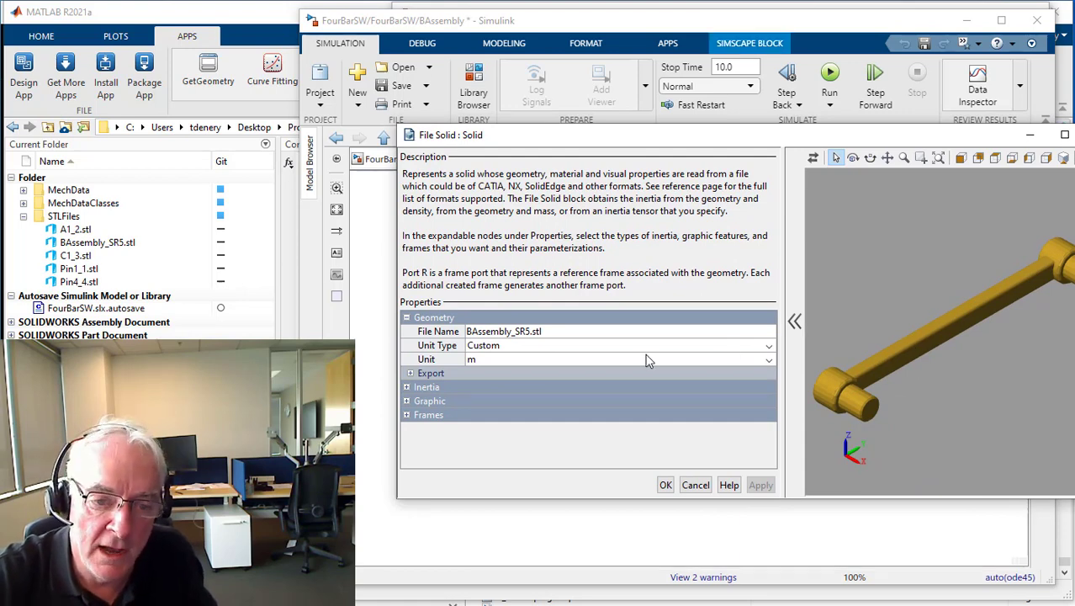
left_click(408, 388)
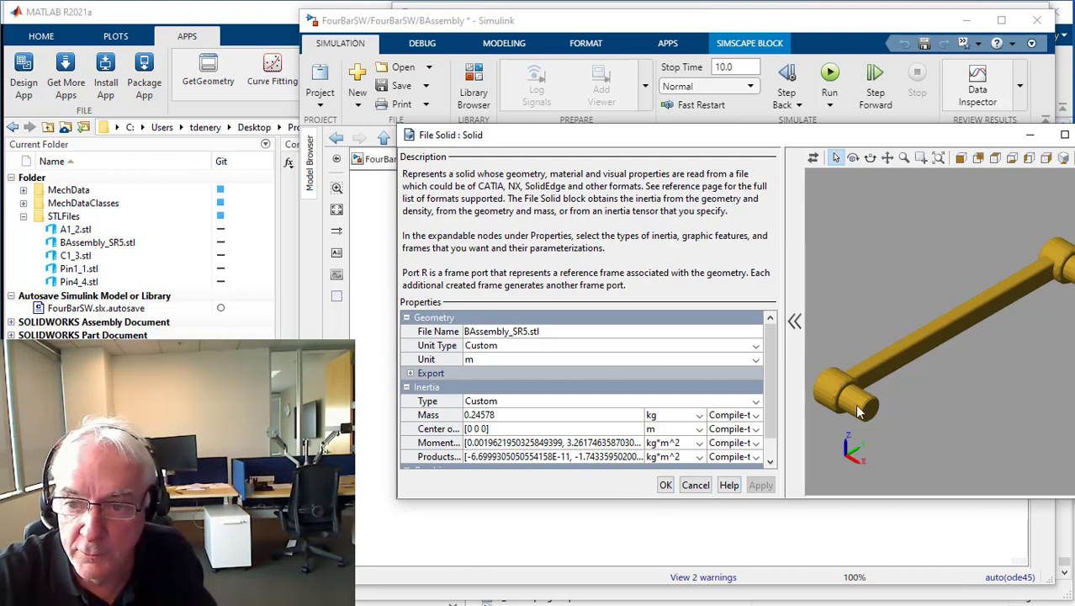
left_click(664, 485)
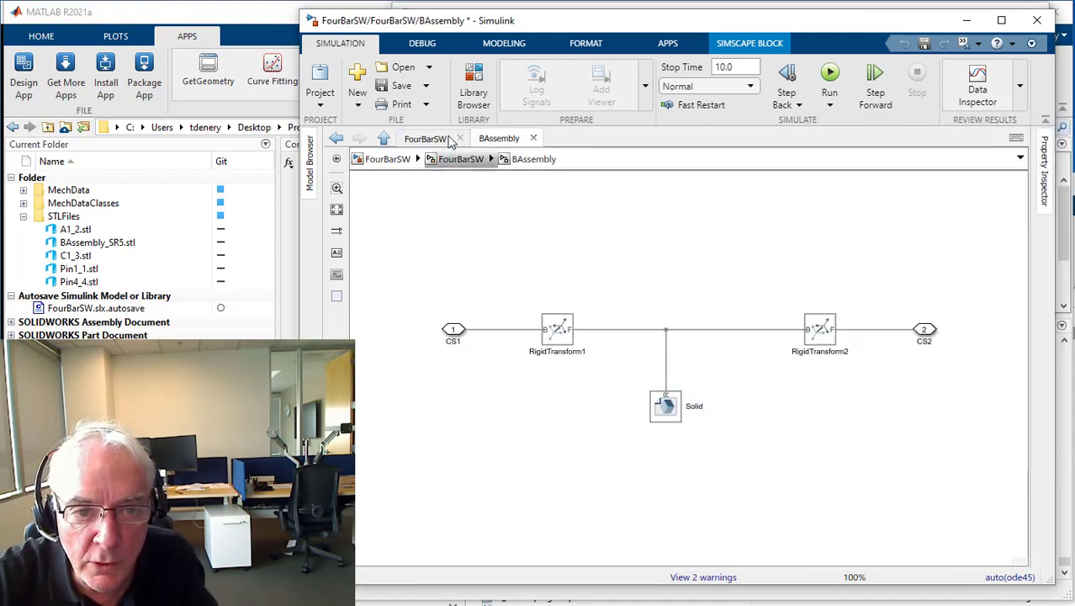
left_click(383, 159)
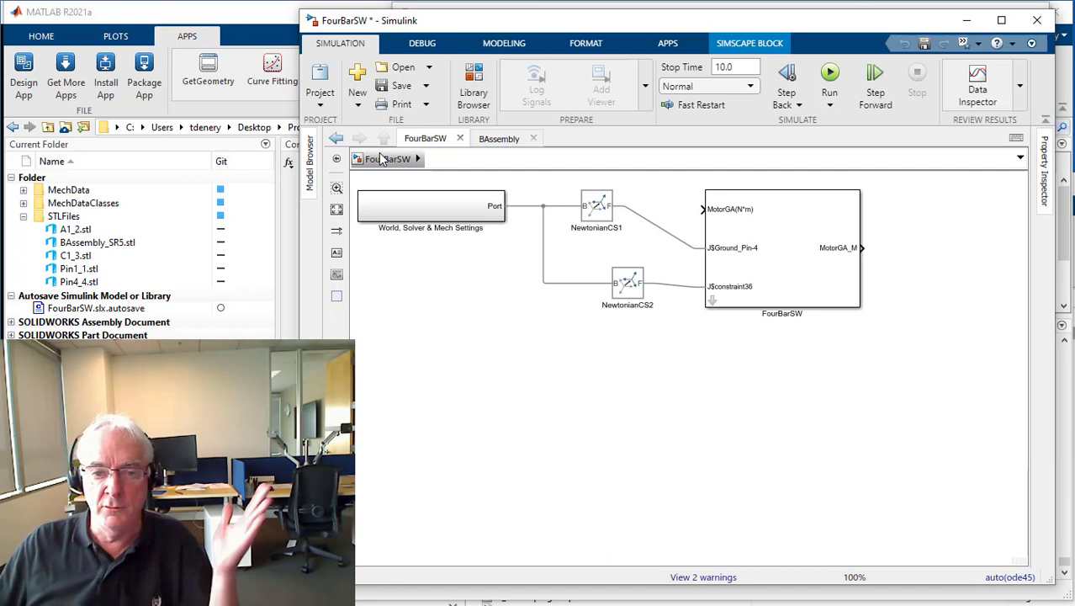